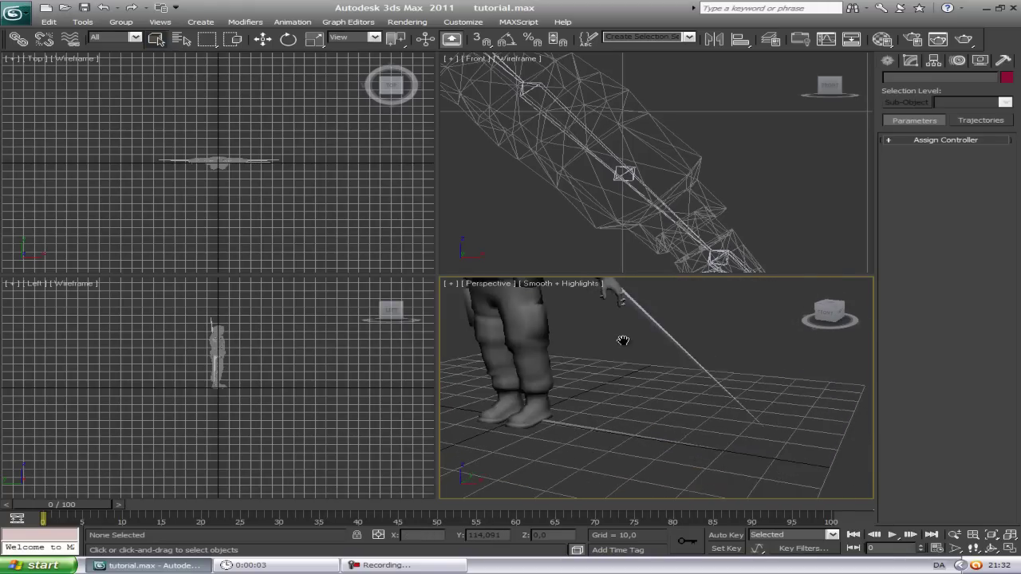
Examine the character's head, torso and arms in the perspective view and its bone structure in the front view.
scroll(623, 340, down, 6)
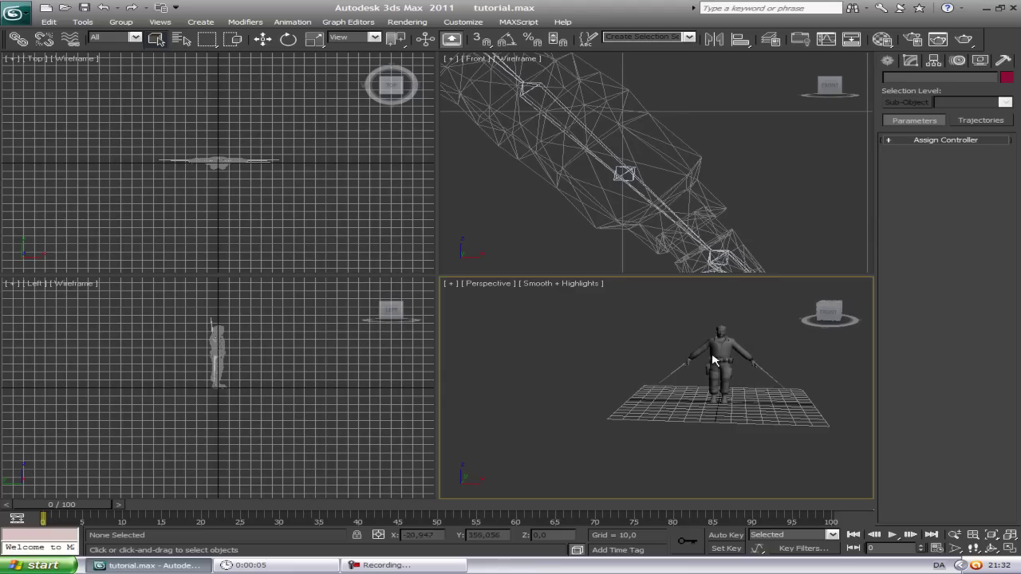
scroll(659, 379, up, 3)
middle_drag(714, 407, 647, 378)
scroll(714, 409, up, 6)
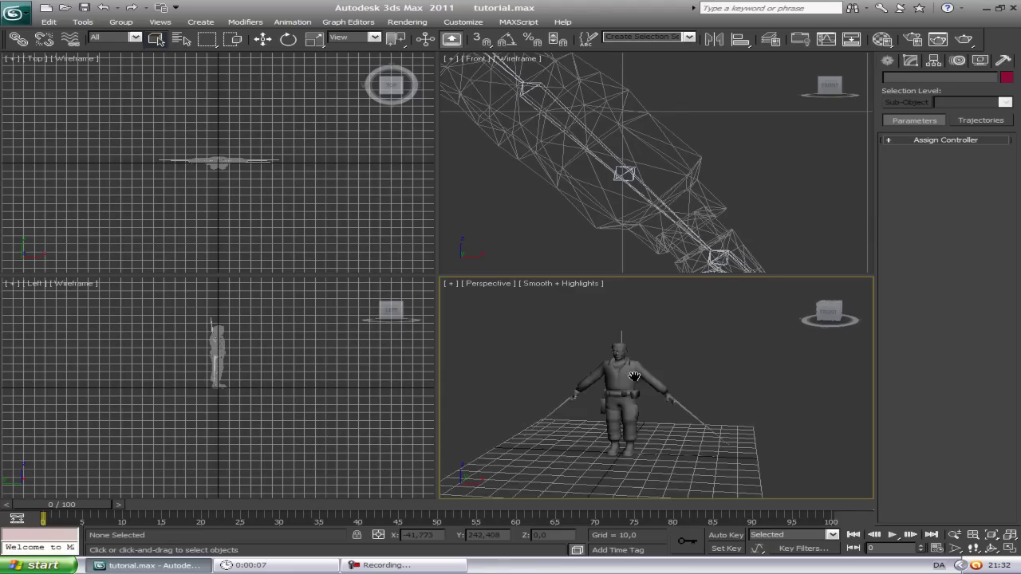
middle_drag(661, 351, 698, 349)
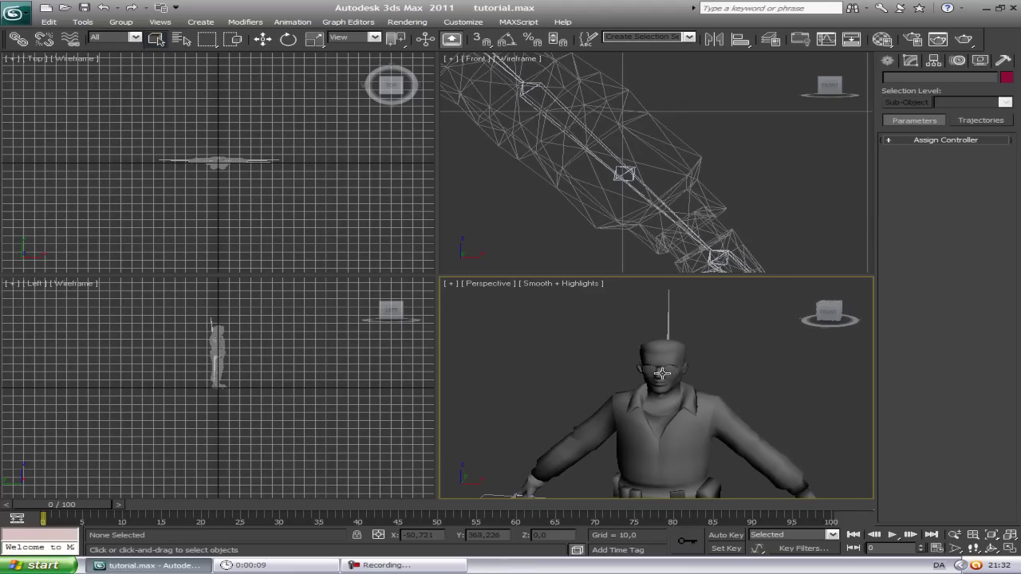
middle_drag(619, 75, 787, 151)
scroll(787, 151, down, 5)
middle_drag(560, 76, 679, 145)
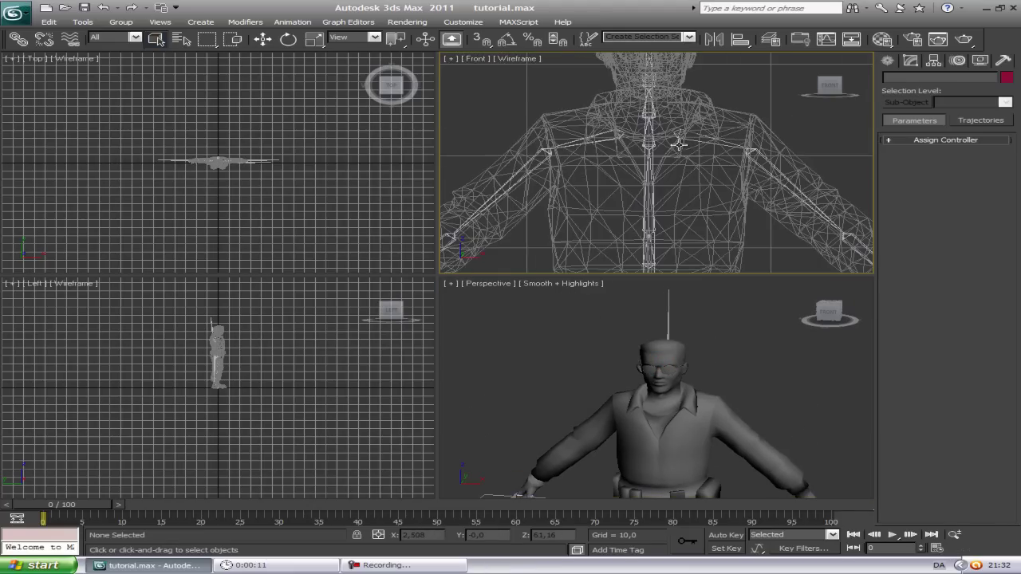
middle_drag(641, 113, 641, 176)
scroll(650, 134, up, 2)
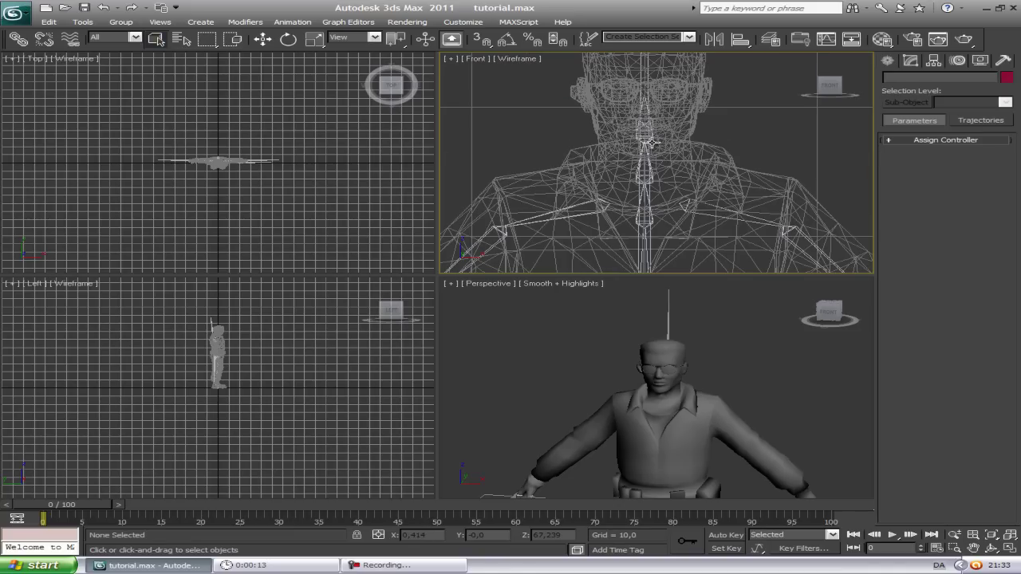
middle_drag(632, 133, 752, 91)
scroll(756, 84, down, 2)
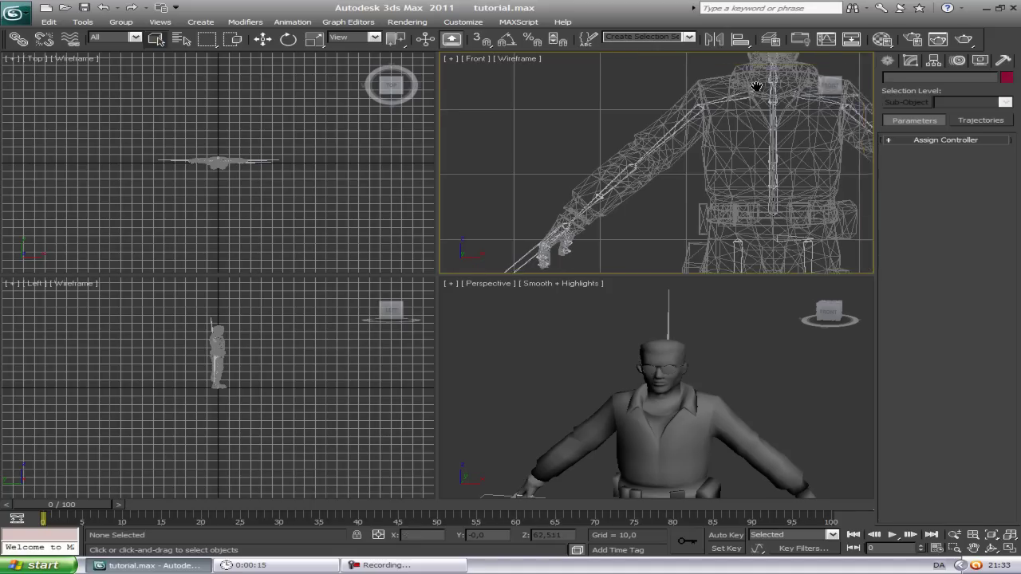
Try rotating the character's right forearm bone and undo the rotation.
click(630, 162)
key(e)
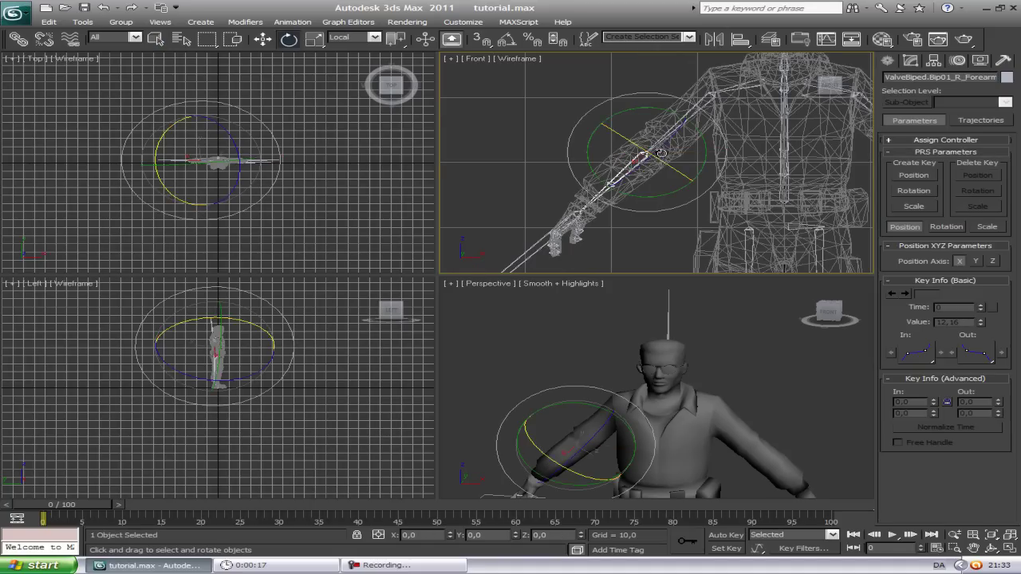
key(ctrl+z)
drag(664, 156, 675, 146)
key(ctrl+z)
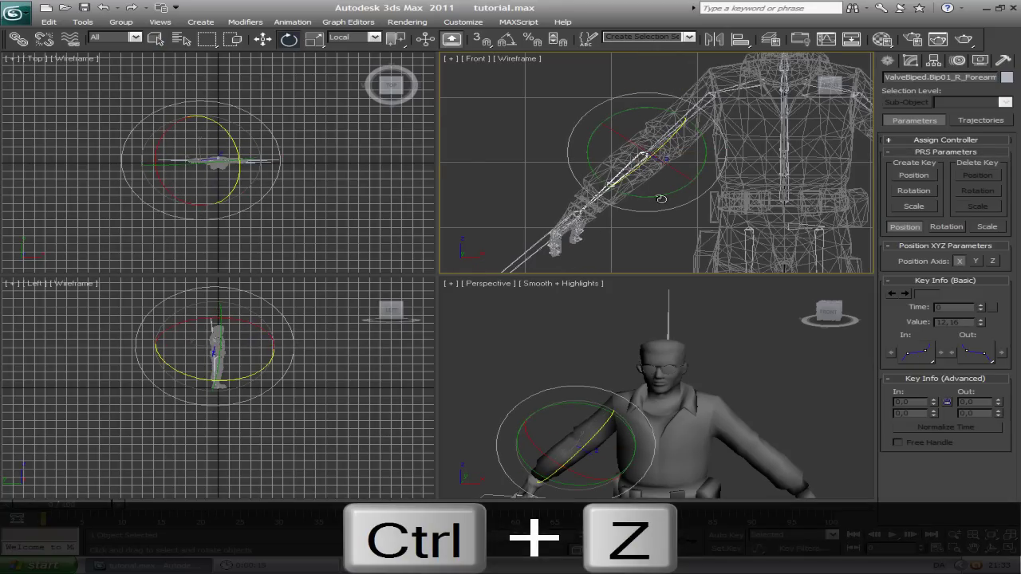
Delete the four long attachment and weapon bones extending from both hands, the head and the ground by the feet.
middle_drag(670, 238, 708, 189)
middle_drag(580, 245, 643, 188)
click(638, 219)
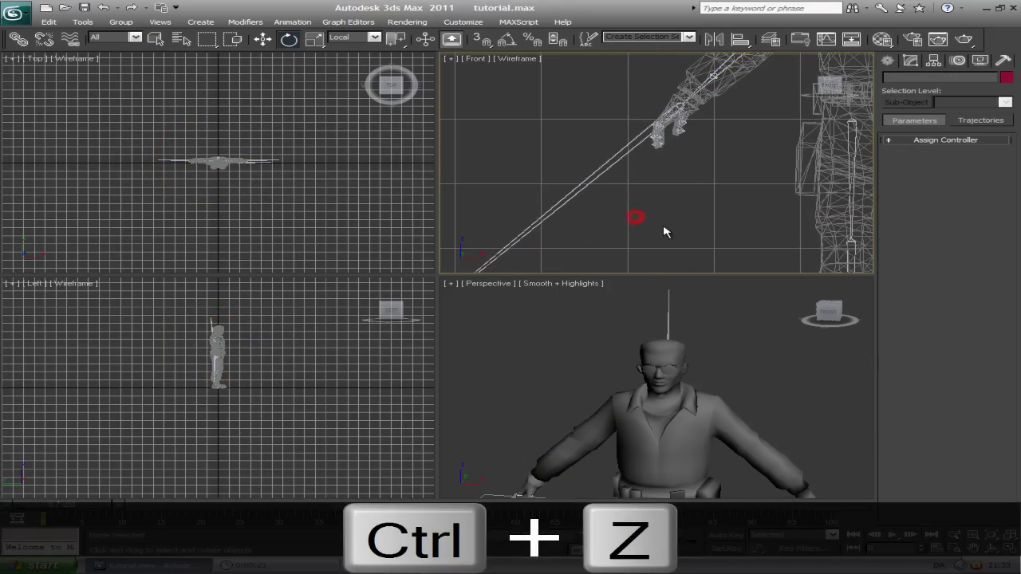
middle_drag(663, 230, 615, 225)
scroll(595, 236, down, 3)
click(574, 185)
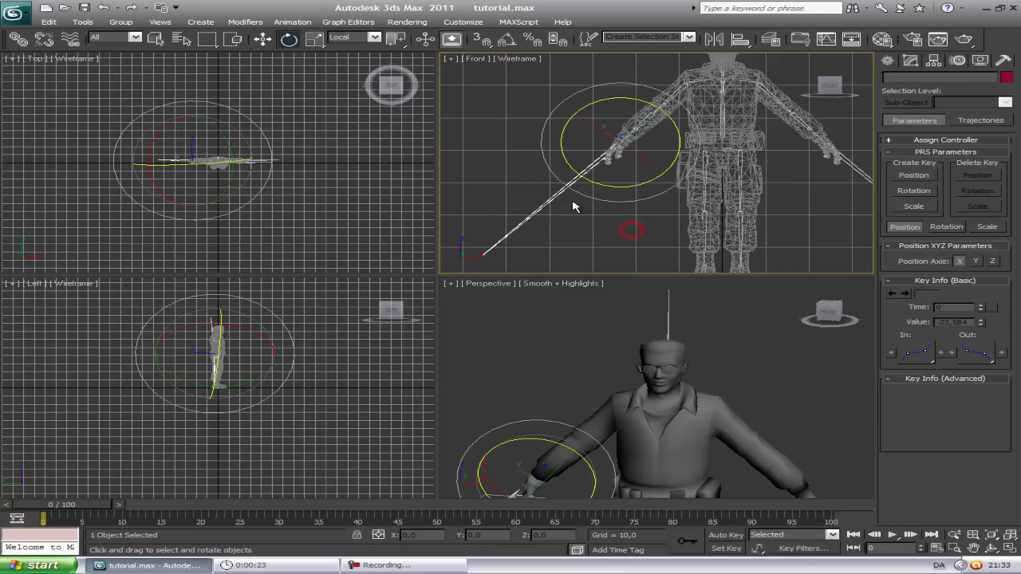
click(630, 232)
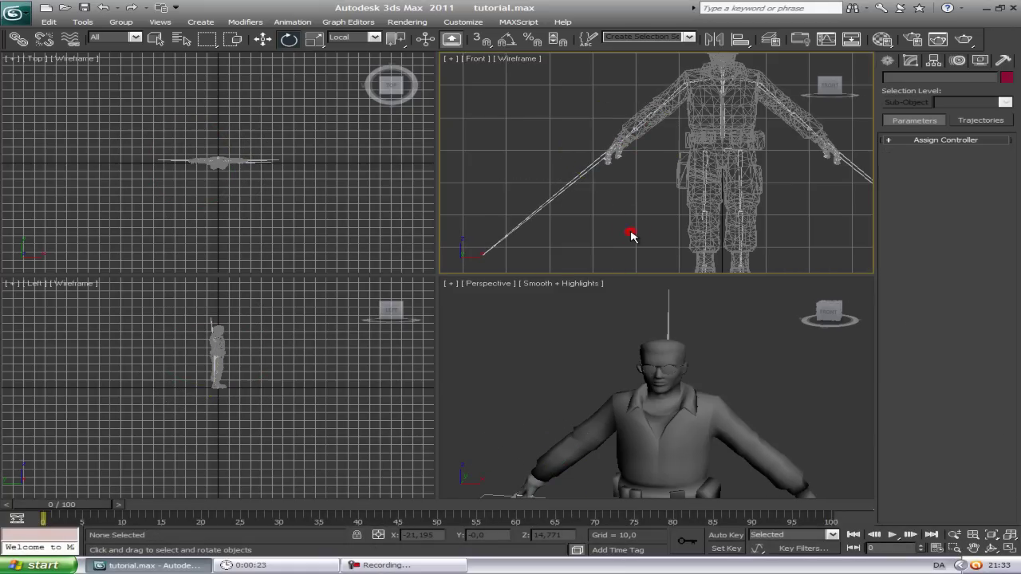
click(501, 221)
scroll(718, 216, down, 4)
ctrl+click(732, 195)
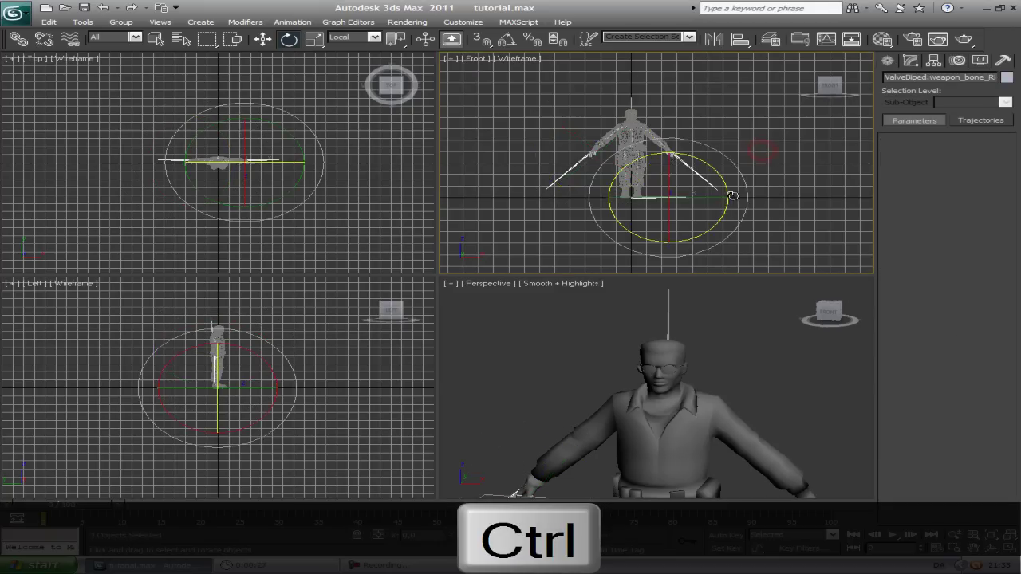
middle_drag(725, 123, 716, 189)
scroll(713, 188, up, 5)
ctrl+drag(526, 179, 528, 181)
scroll(694, 107, down, 5)
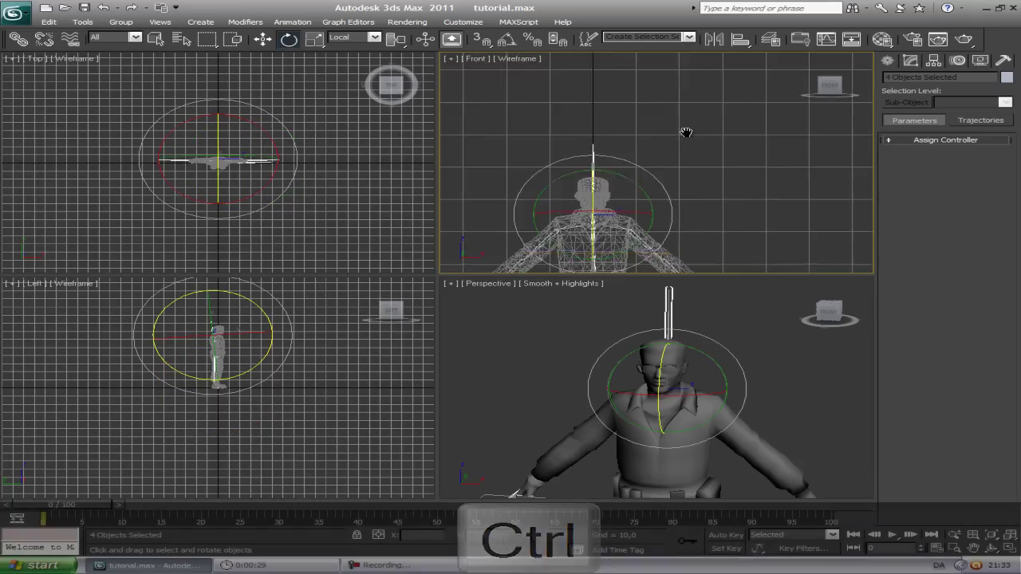
key(Delete)
Check the character's remaining skeleton from the feet to the shoulders and arms in the front view.
scroll(733, 179, up, 2)
middle_drag(733, 180, 742, 118)
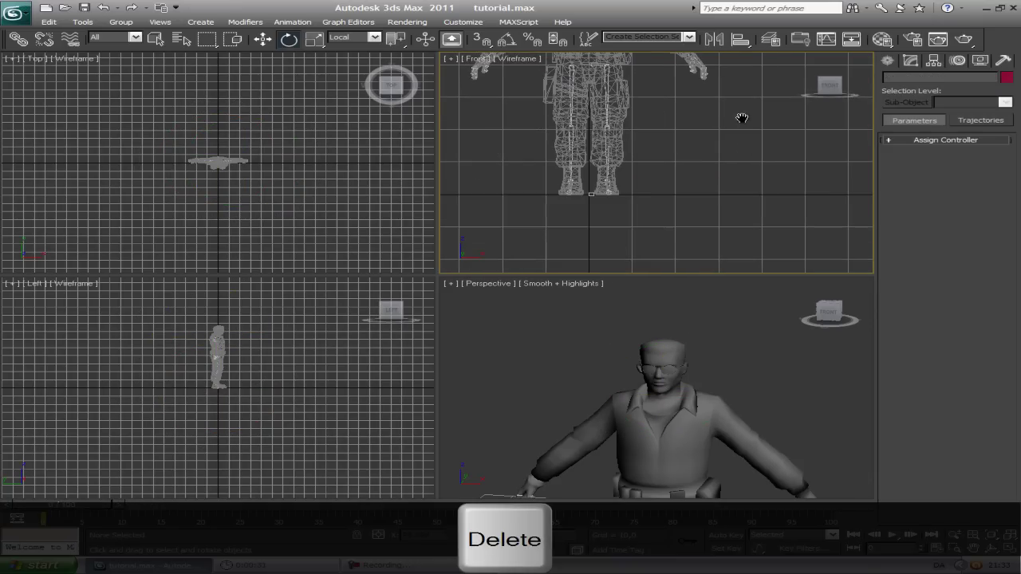
middle_drag(654, 109, 736, 105)
drag(677, 213, 708, 191)
key(ctrl+z)
click(732, 134)
middle_drag(677, 65, 644, 181)
scroll(662, 152, up, 5)
middle_drag(679, 143, 686, 64)
scroll(691, 185, down, 3)
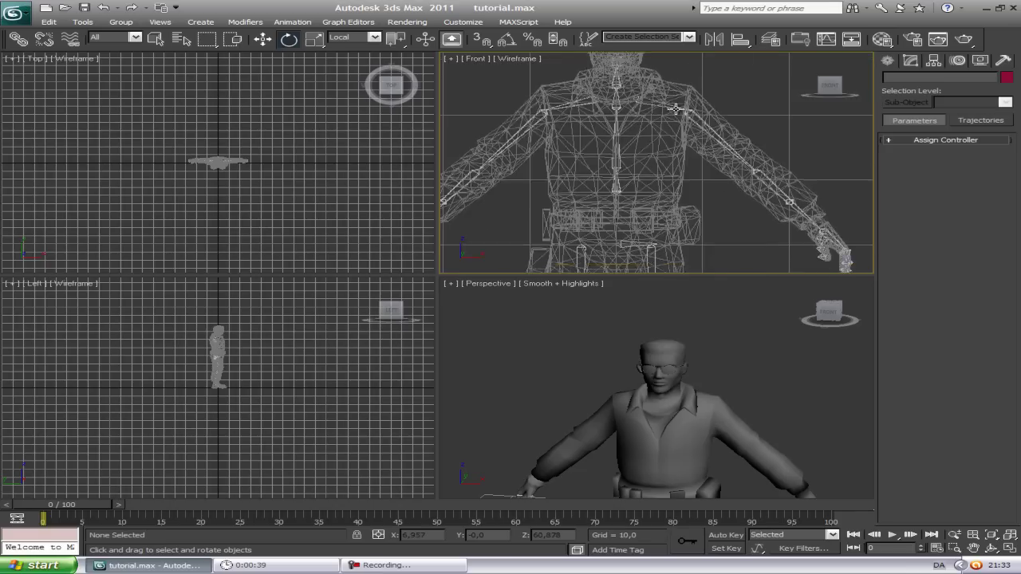
scroll(680, 120, down, 5)
middle_drag(678, 135, 688, 170)
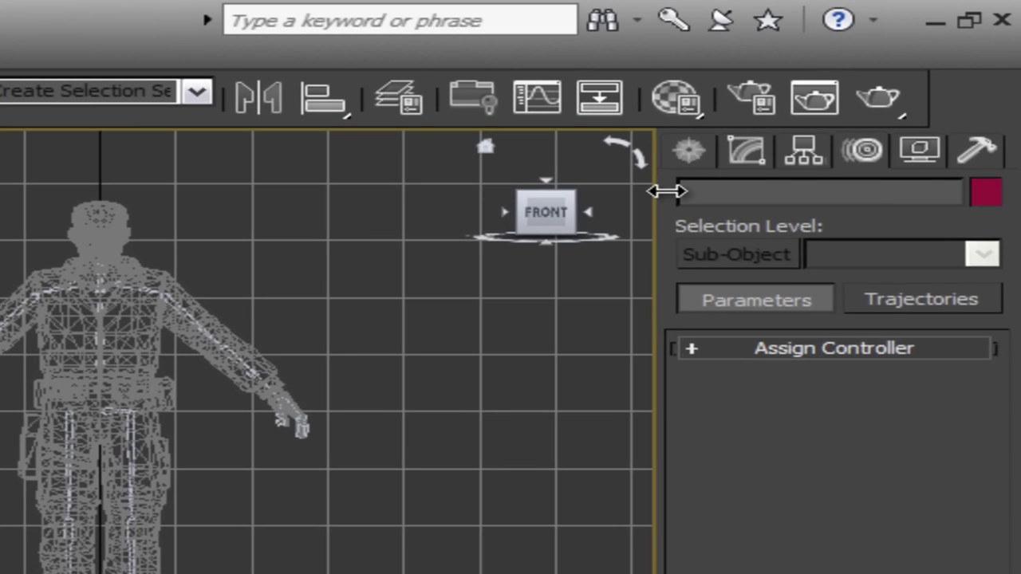
Create a Biped about 78 units tall on the ground line beside the character in the front view.
click(887, 62)
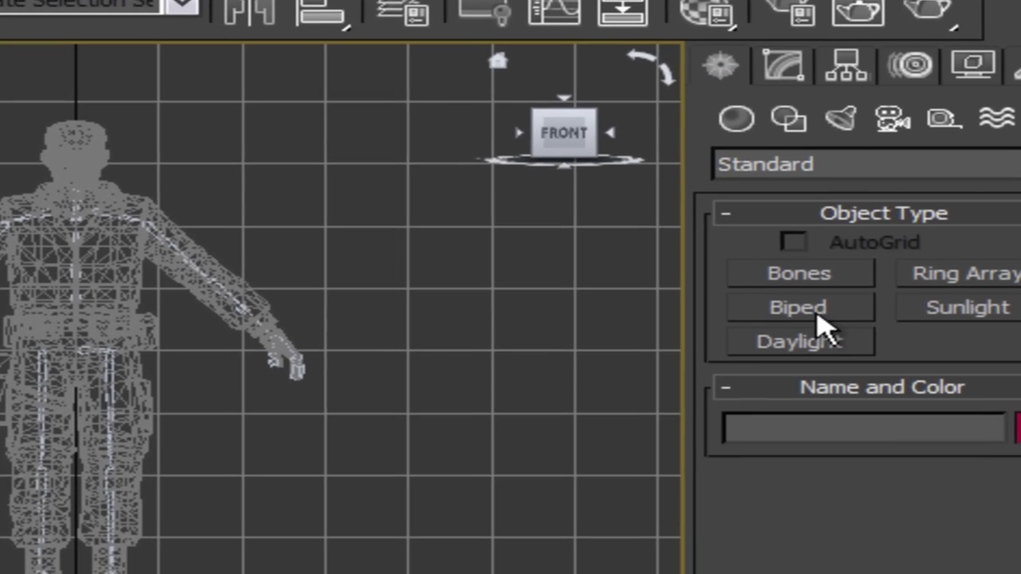
click(768, 372)
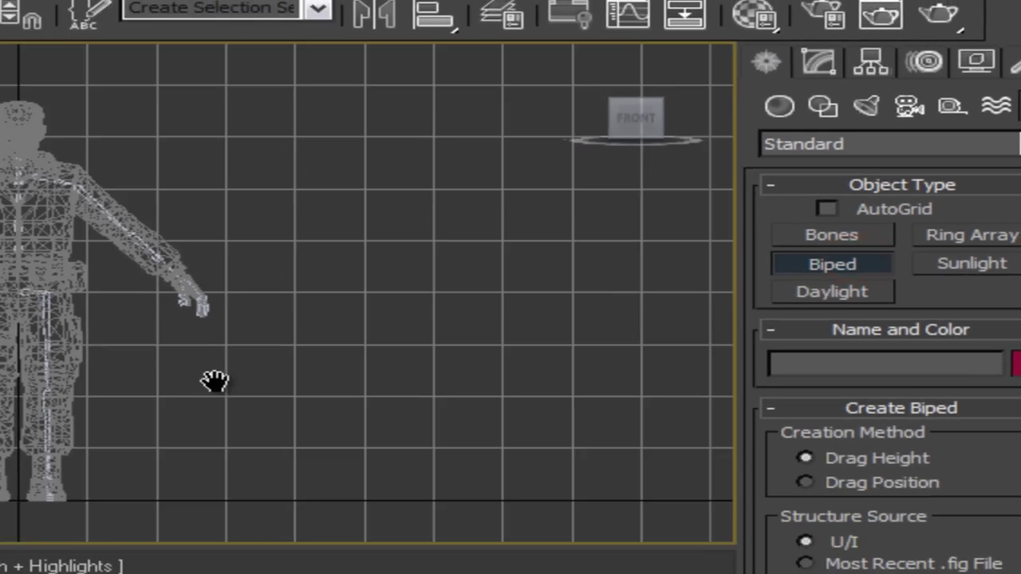
middle_drag(214, 381, 121, 348)
middle_drag(200, 357, 432, 322)
middle_drag(387, 213, 365, 258)
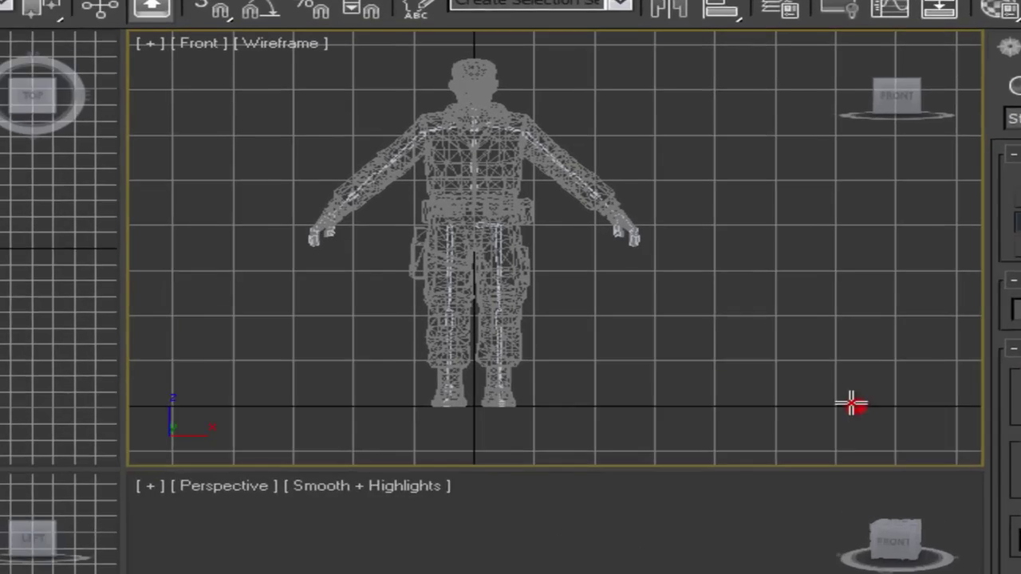
drag(804, 244, 785, 47)
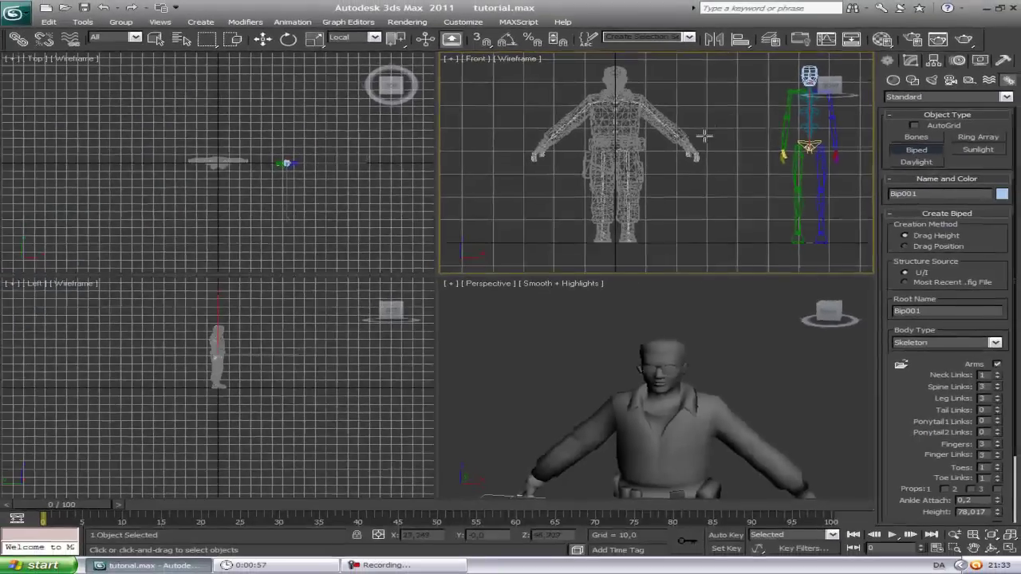
middle_drag(700, 132, 612, 152)
key(w)
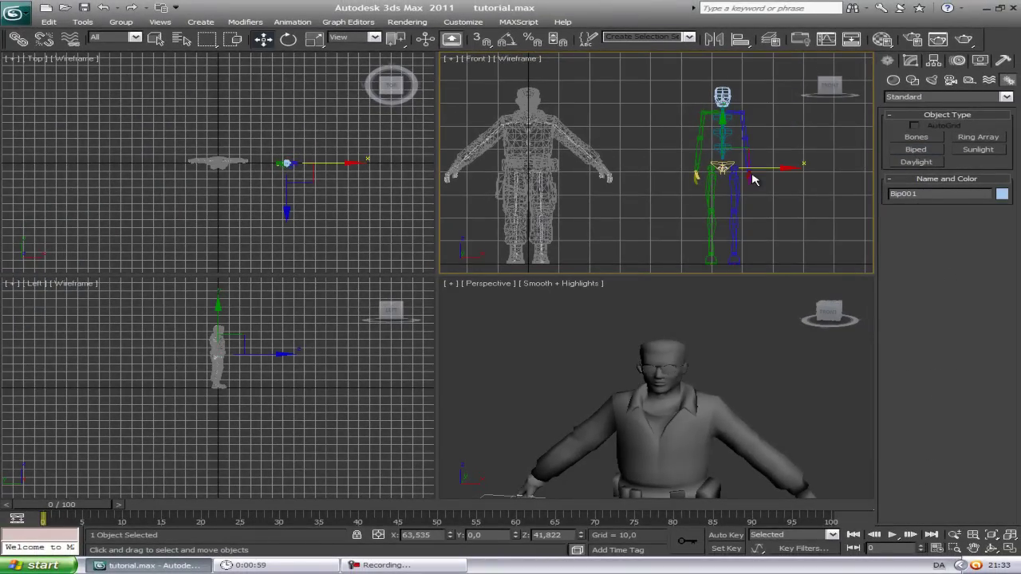
Put the new biped into Figure mode and bring its Structure settings into view.
middle_drag(562, 121, 632, 157)
scroll(759, 151, up, 5)
scroll(759, 151, down, 3)
scroll(755, 144, down, 3)
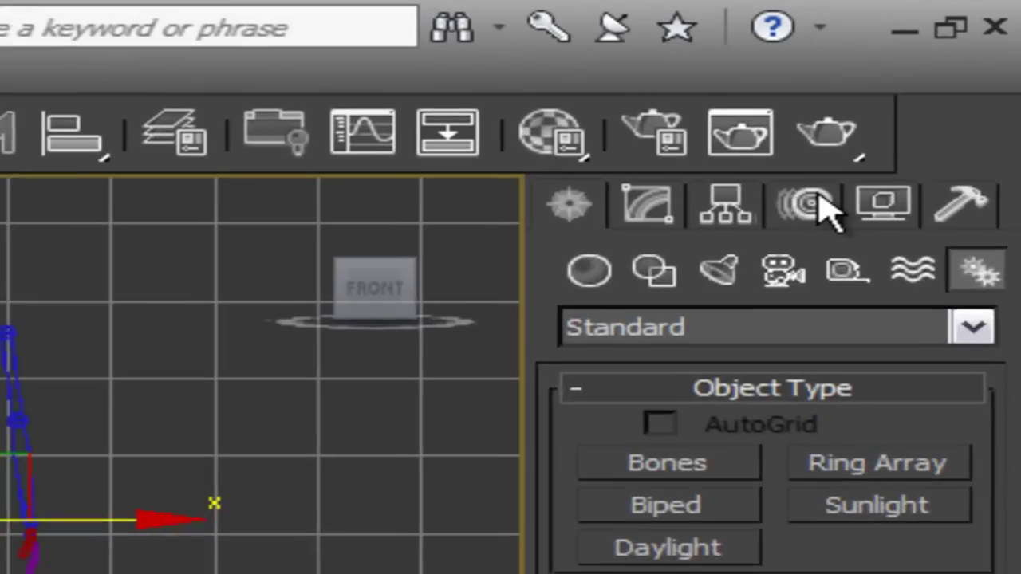
click(959, 61)
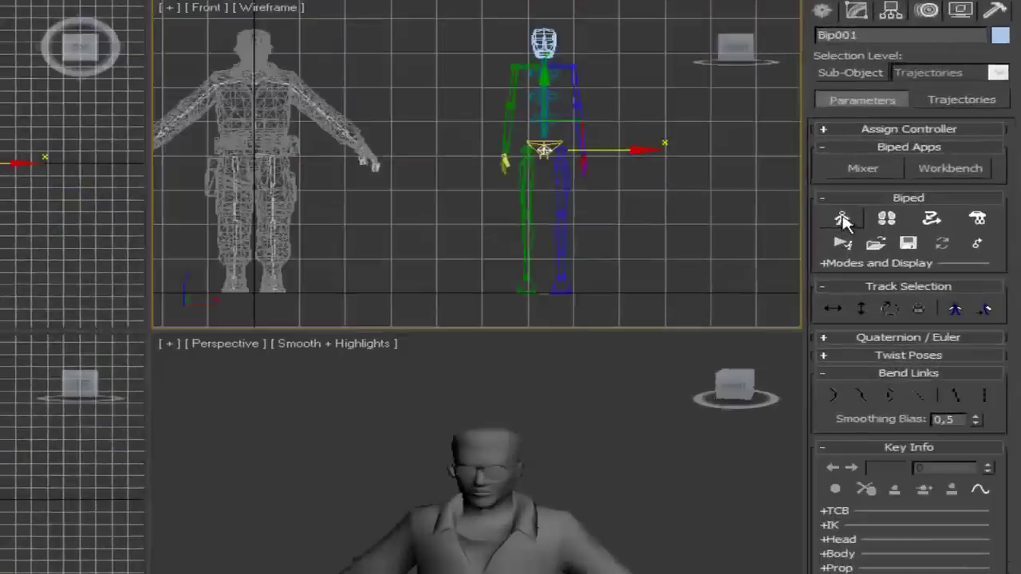
click(900, 200)
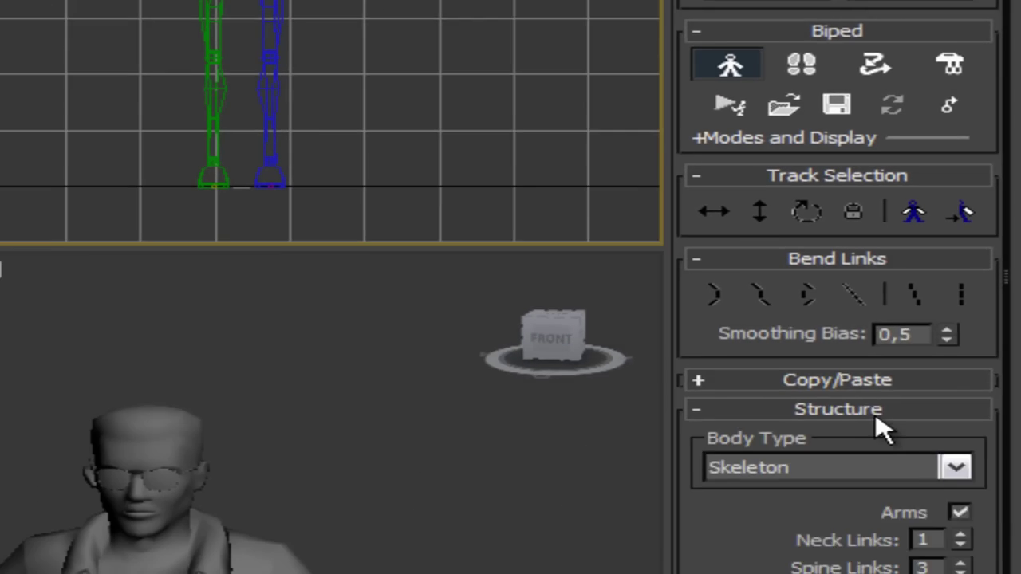
click(893, 254)
click(893, 254)
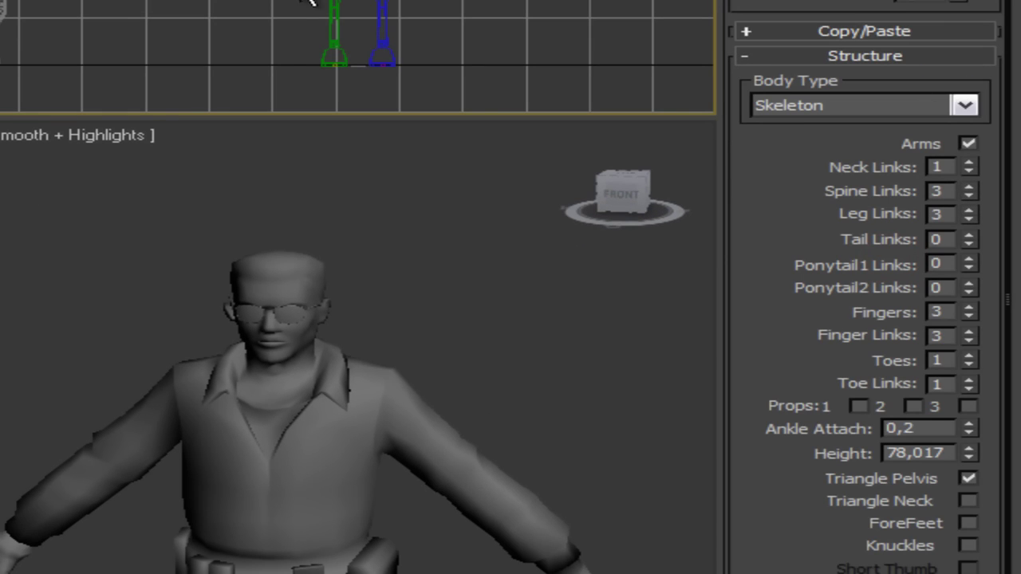
Compare the biped's neck, spine and arm links with the character's own spine and arm bones.
middle_drag(310, 2, 220, 32)
scroll(405, 150, up, 4)
middle_drag(609, 88, 812, 107)
scroll(621, 181, up, 2)
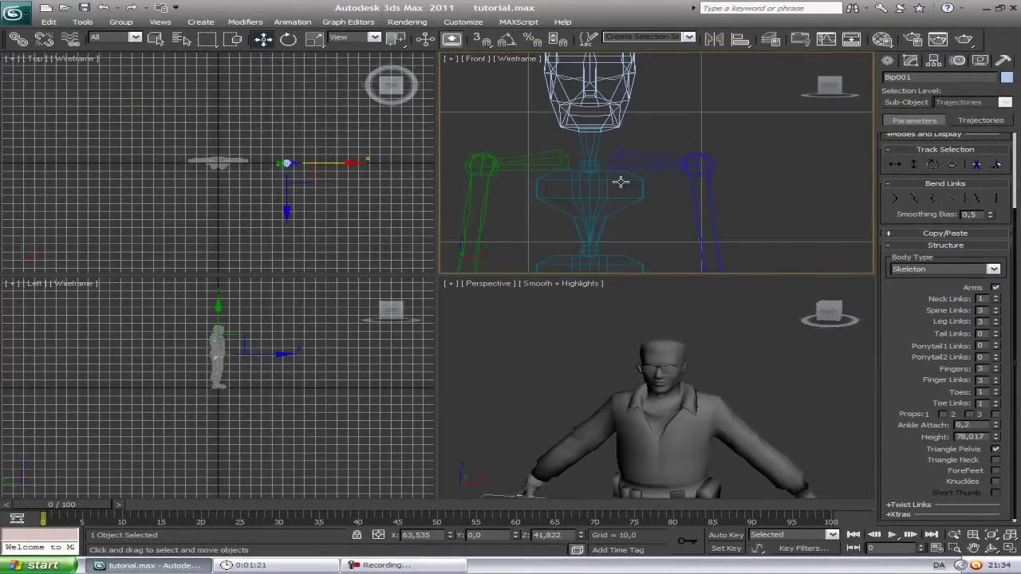
scroll(642, 184, down, 4)
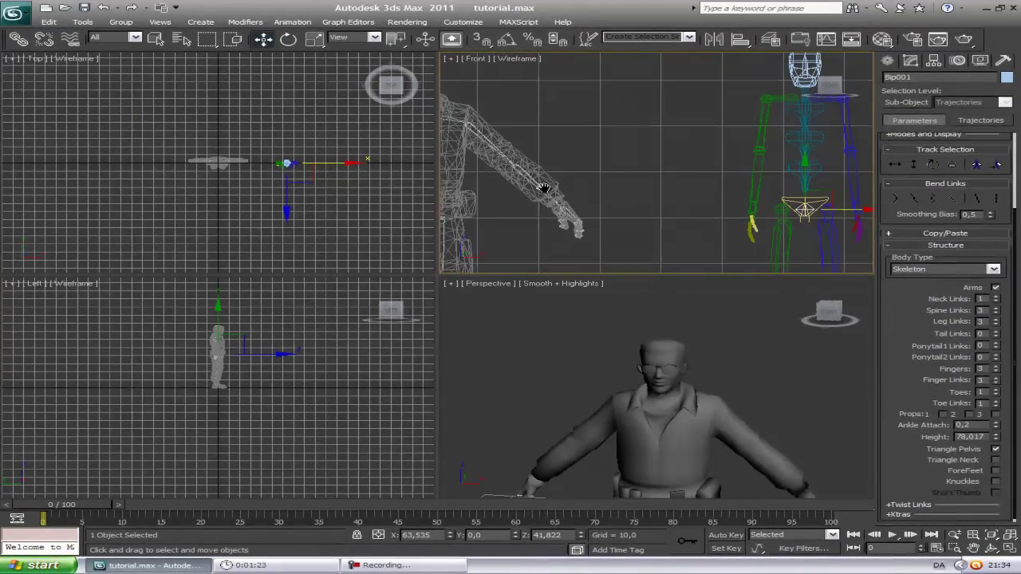
mouse_move(545, 189)
middle_down()
mouse_move(709, 184)
mouse_move(750, 168)
mouse_move(538, 174)
middle_up()
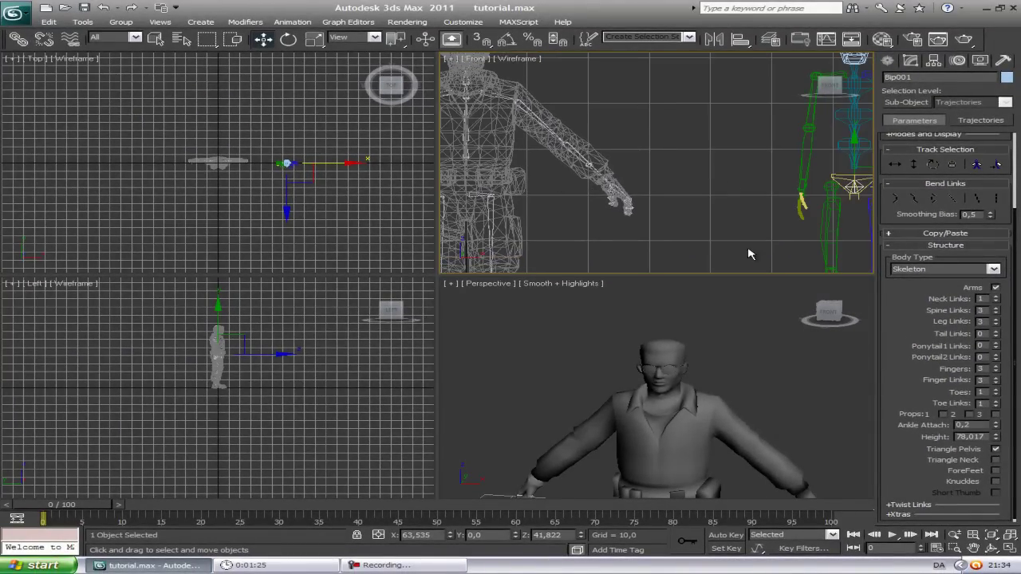
middle_drag(496, 148, 641, 183)
scroll(638, 178, up, 4)
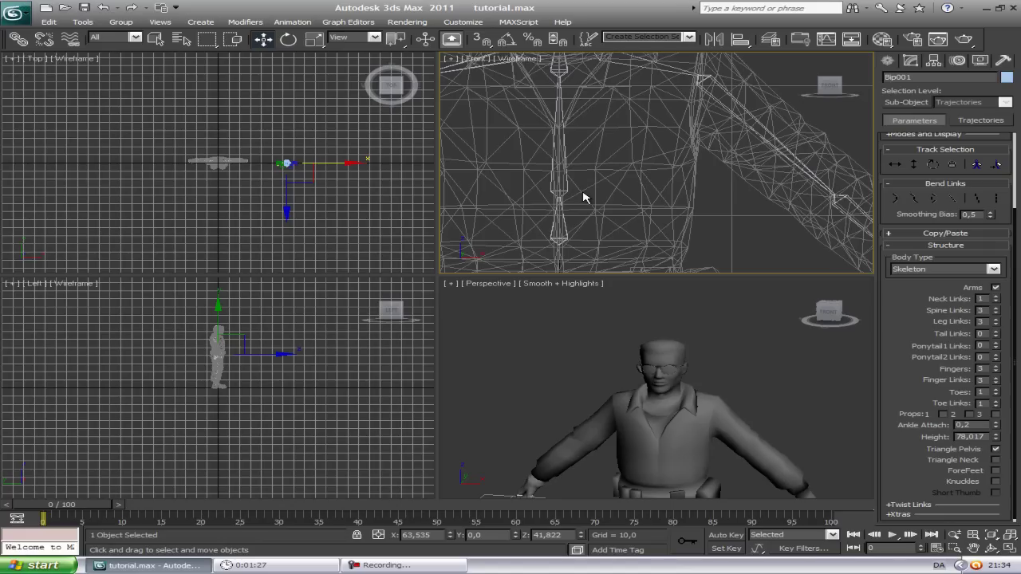
drag(497, 231, 488, 232)
drag(635, 152, 519, 163)
middle_drag(620, 84, 596, 154)
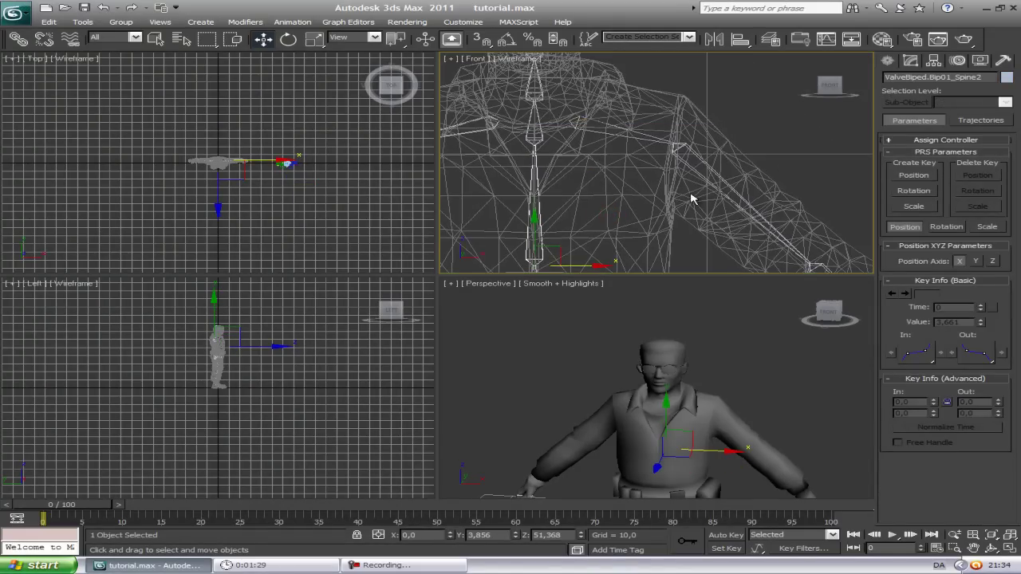
middle_drag(694, 199, 471, 186)
scroll(707, 169, down, 5)
middle_drag(735, 163, 600, 163)
Select the biped's pelvis and try the Male body type before setting the body type to Classic.
click(774, 178)
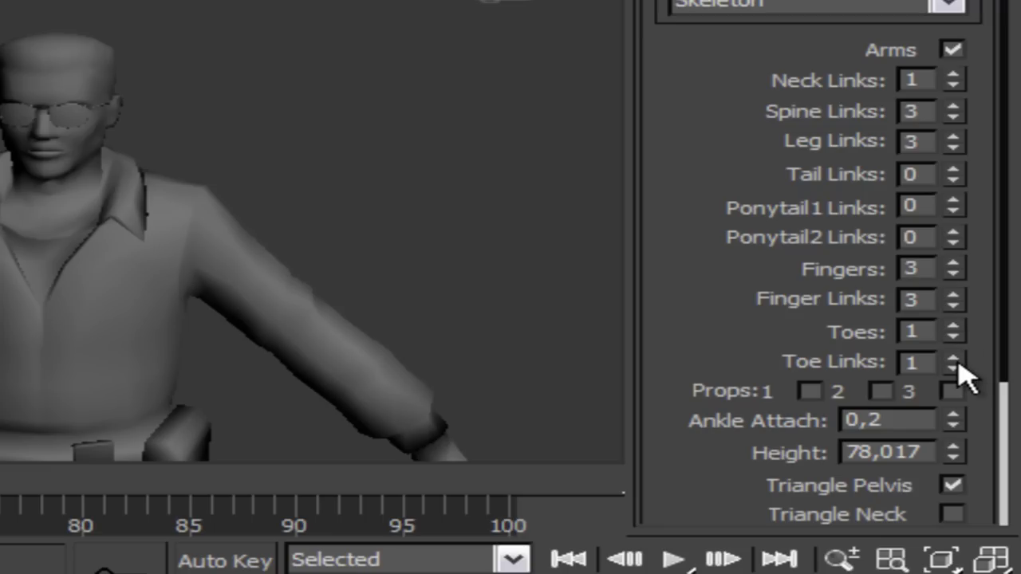
middle_drag(46, 193, 173, 97)
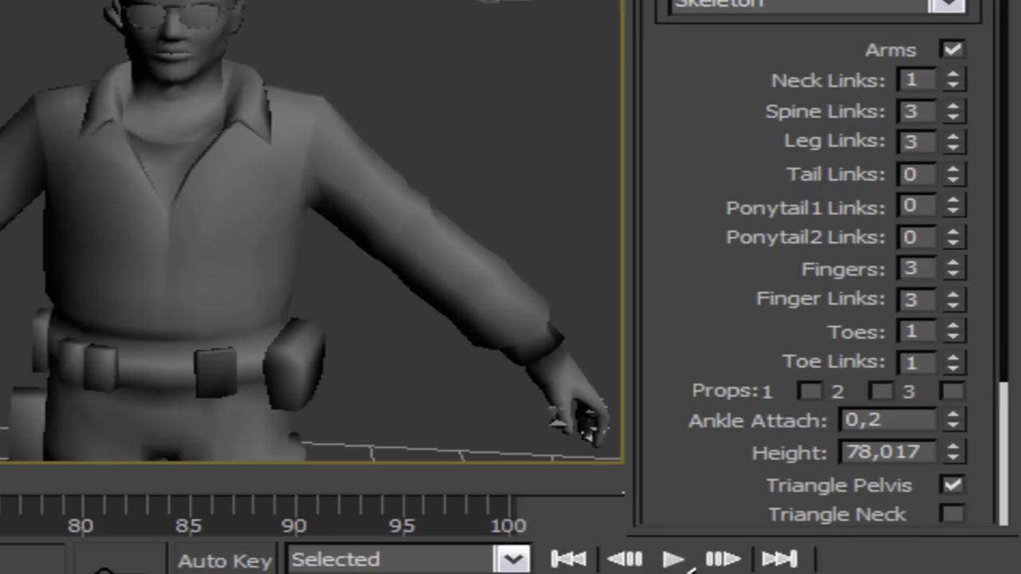
middle_drag(694, 19, 734, 197)
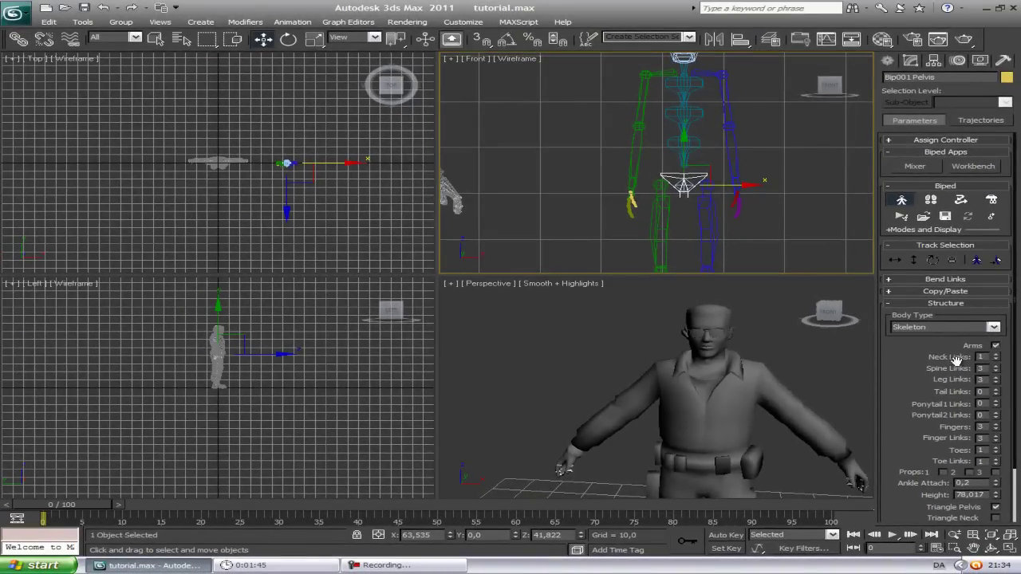
click(949, 328)
click(931, 347)
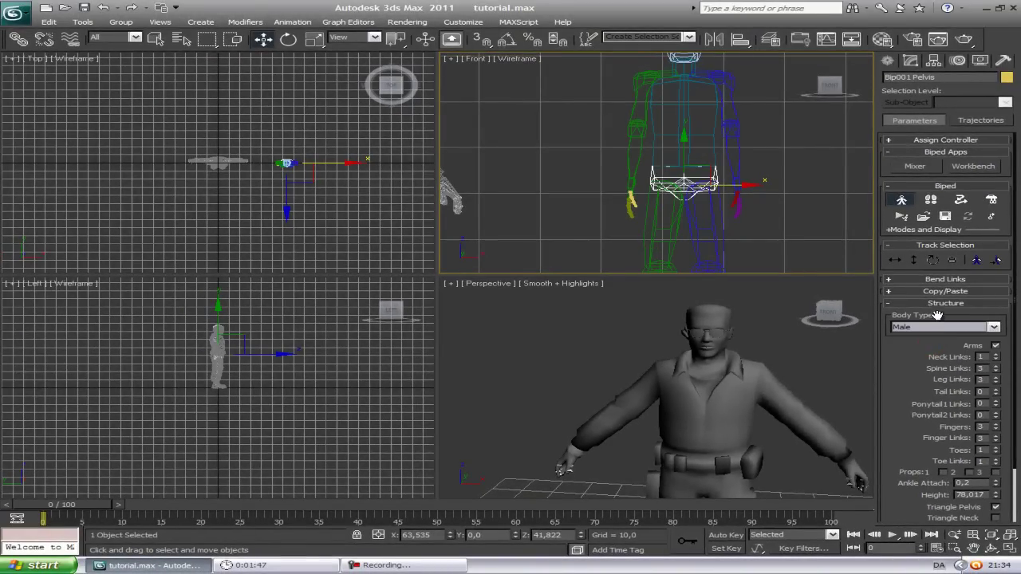
click(939, 328)
click(927, 363)
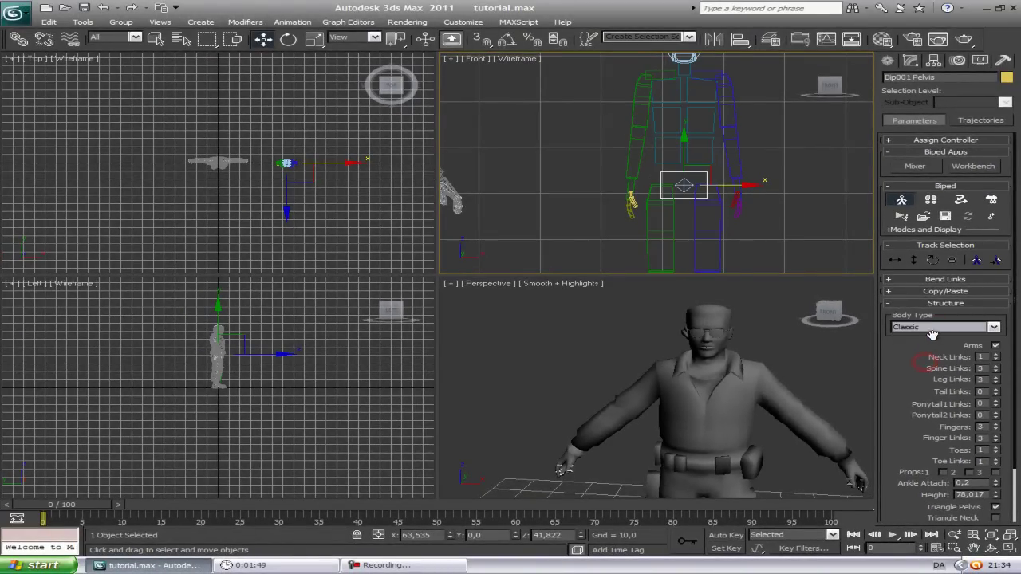
Try the Female body type on the biped before setting its body type to Skeleton.
click(938, 328)
click(917, 353)
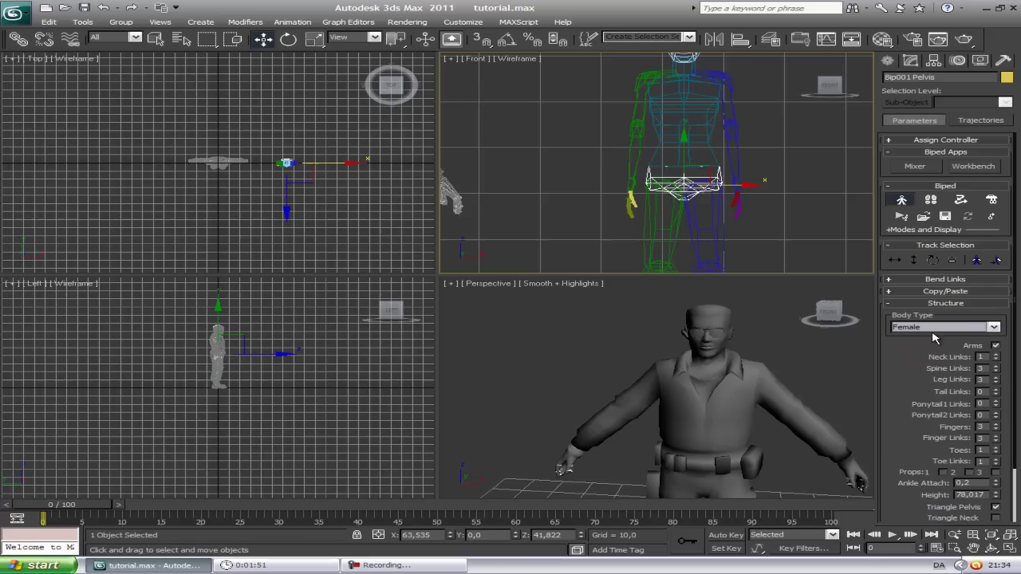
click(931, 328)
click(921, 340)
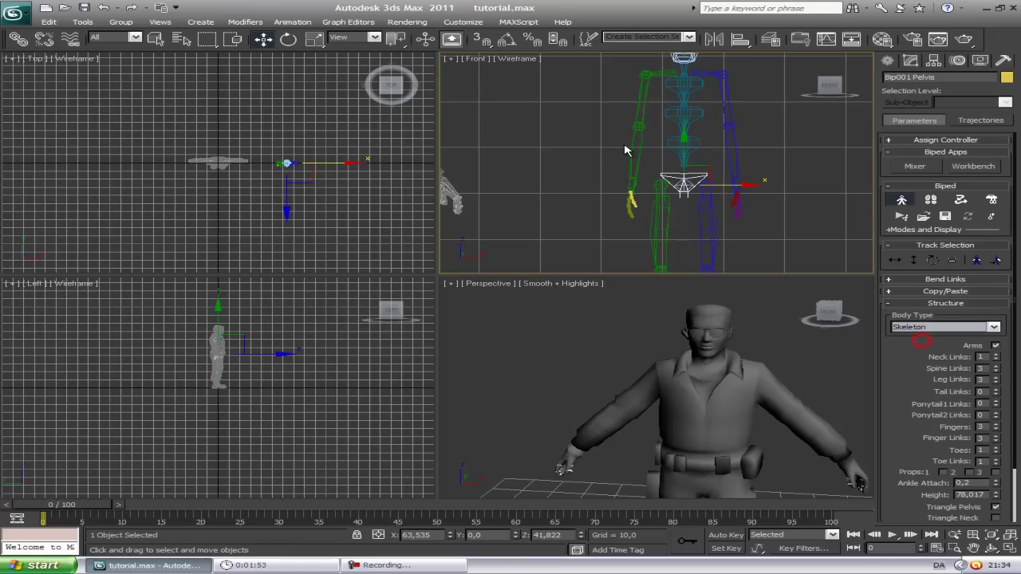
Select the biped's center of mass and move the whole biped horizontally onto the character in the front view.
middle_drag(630, 120, 636, 141)
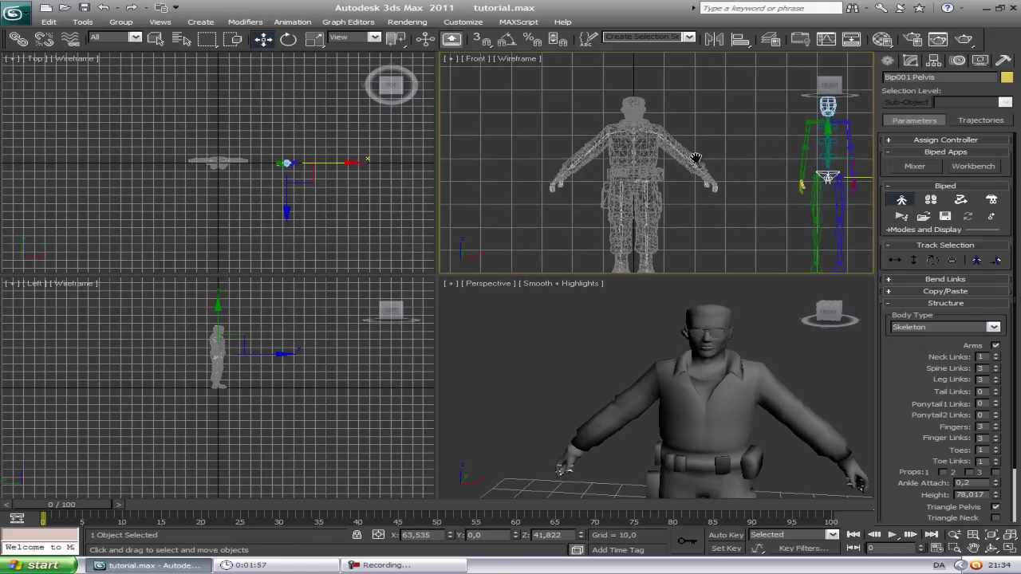
scroll(698, 171, up, 2)
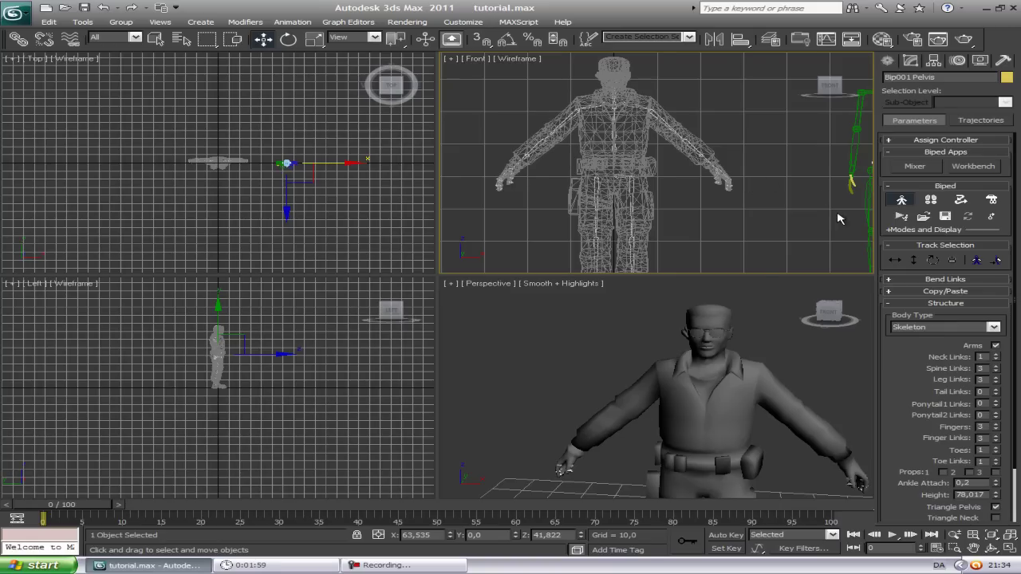
scroll(833, 196, up, 3)
middle_drag(702, 198, 622, 212)
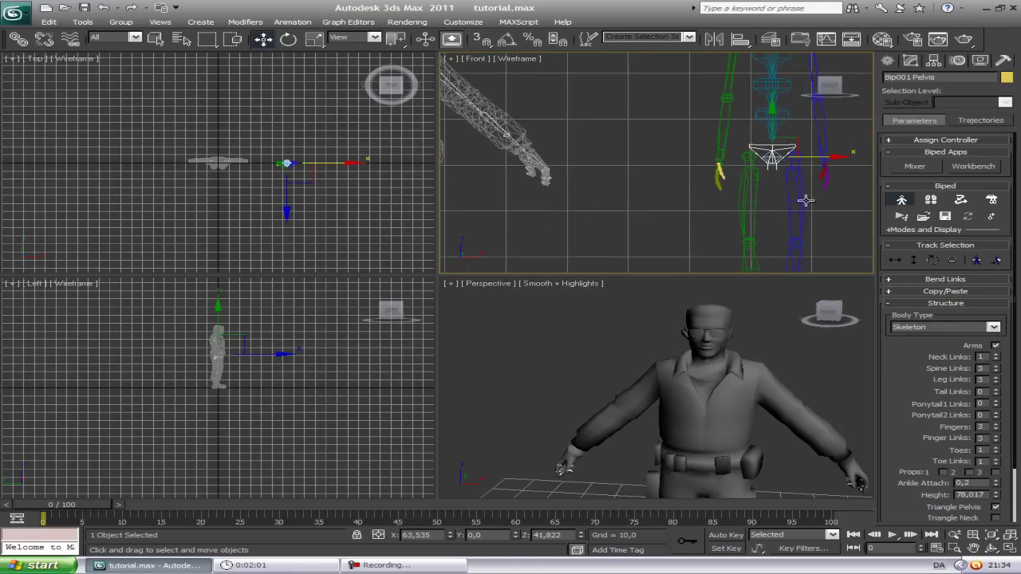
scroll(769, 183, up, 4)
middle_drag(755, 180, 546, 178)
scroll(575, 179, up, 1)
middle_drag(722, 158, 611, 167)
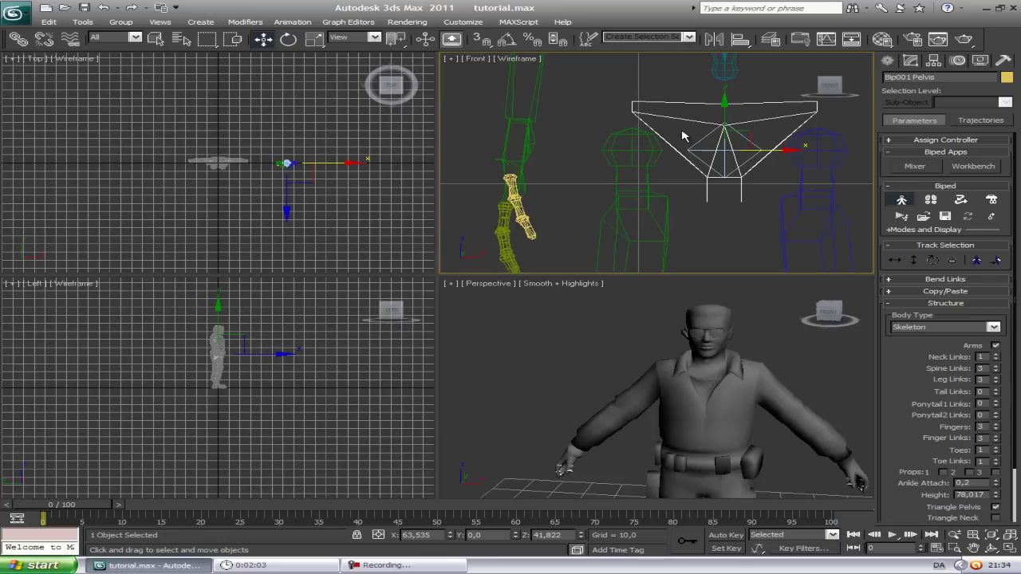
click(684, 130)
click(695, 149)
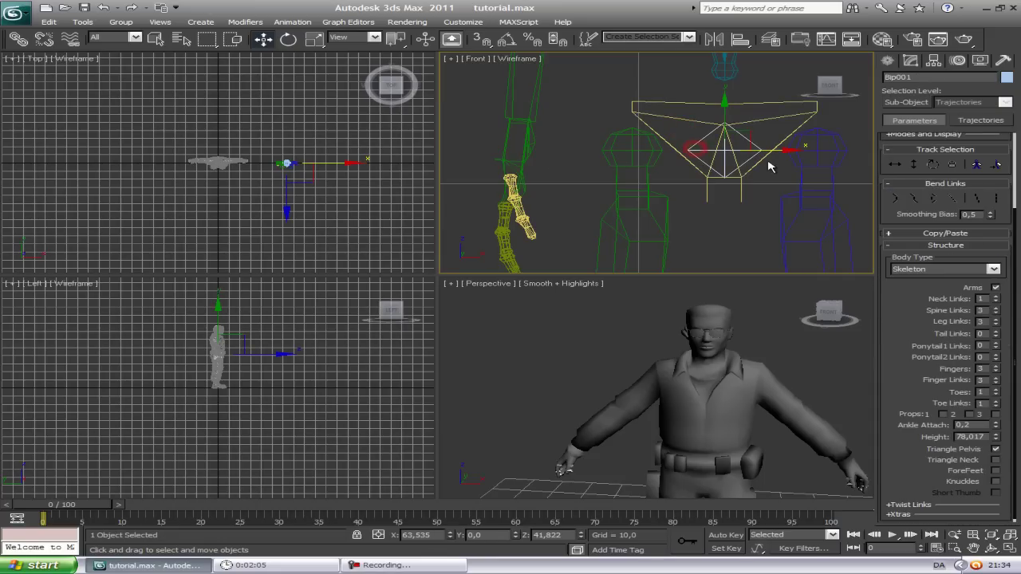
scroll(720, 159, down, 6)
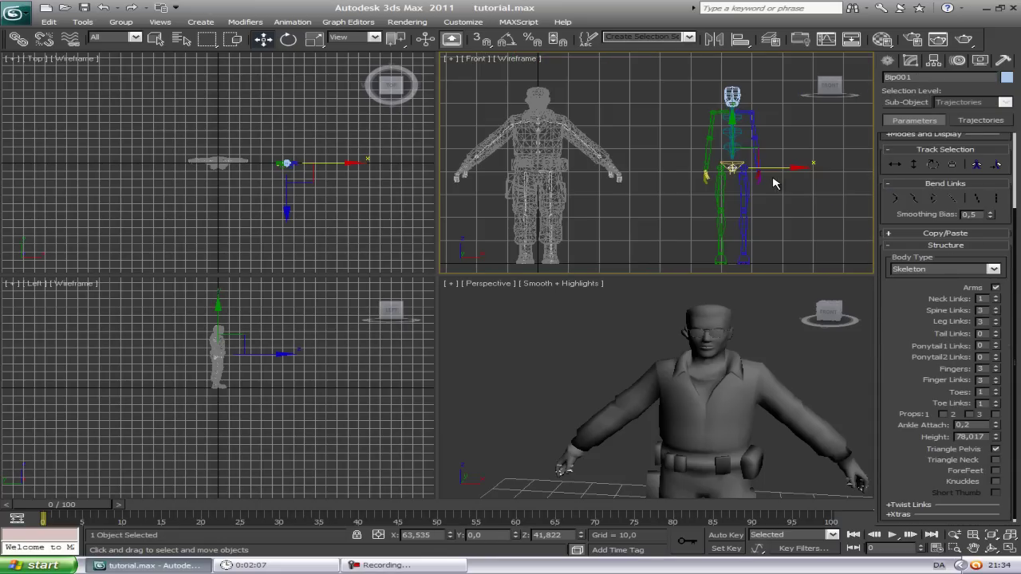
drag(789, 167, 597, 184)
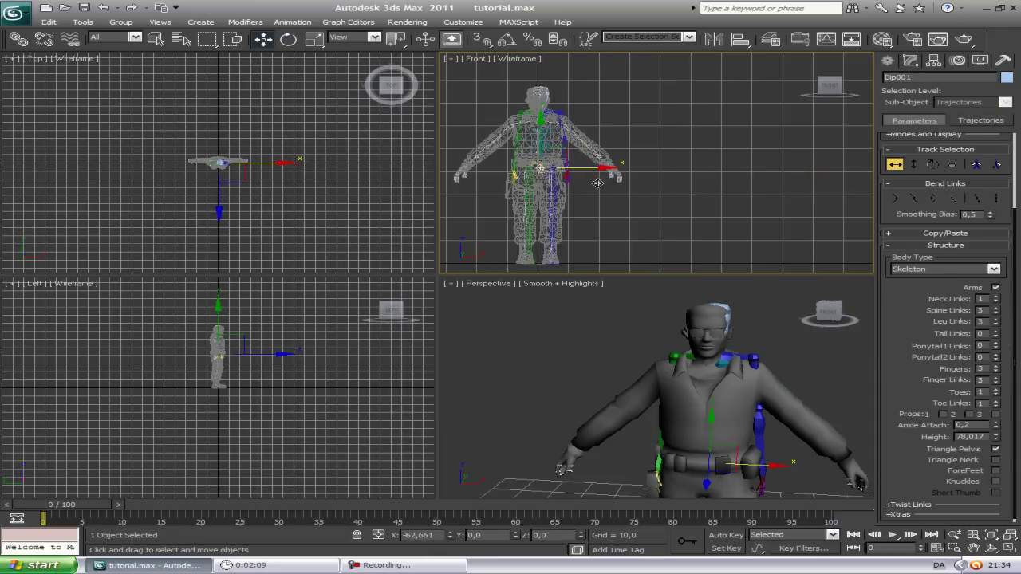
Align the biped's center of mass with the character's pelvis bone in the front view, at about X 0 and Z 40.125.
scroll(718, 140, up, 5)
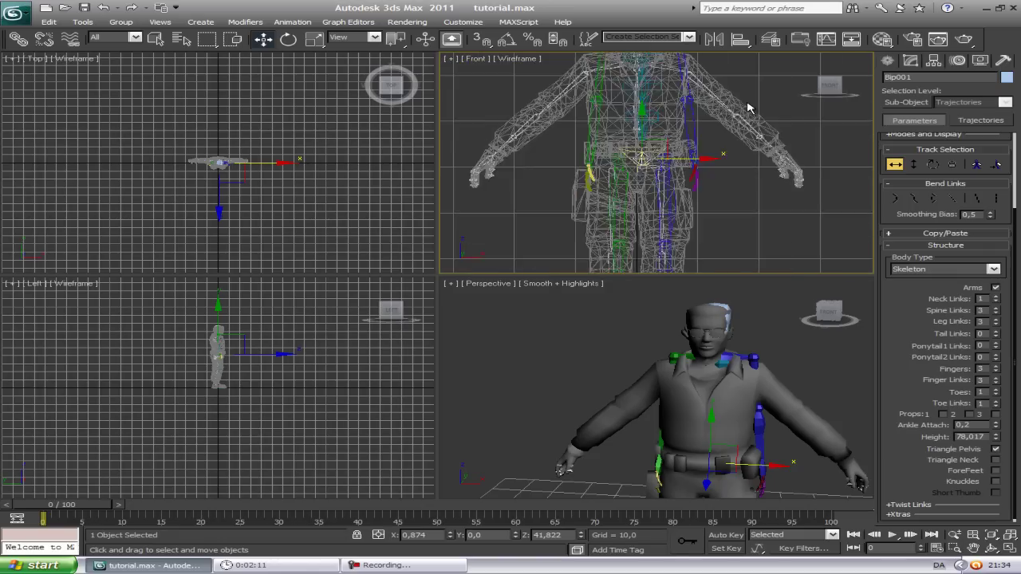
scroll(718, 139, up, 3)
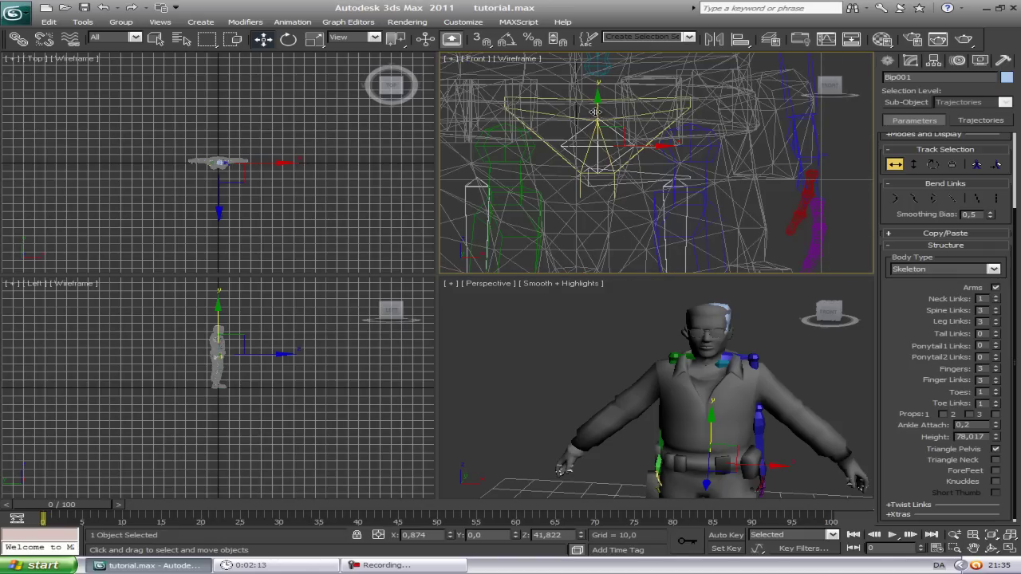
drag(596, 111, 577, 143)
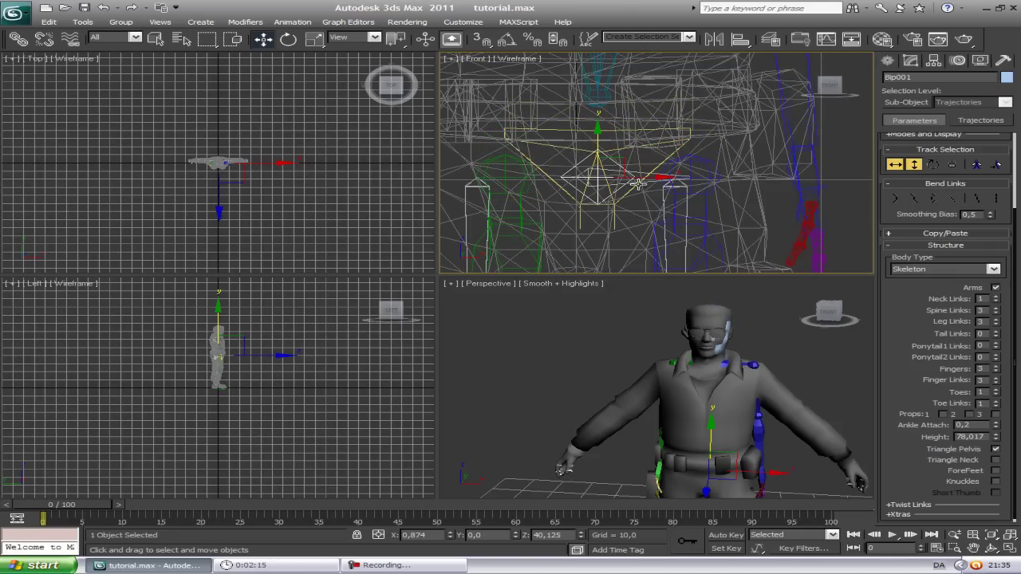
mouse_move(638, 183)
mouse_down()
mouse_move(615, 180)
mouse_move(631, 177)
mouse_up()
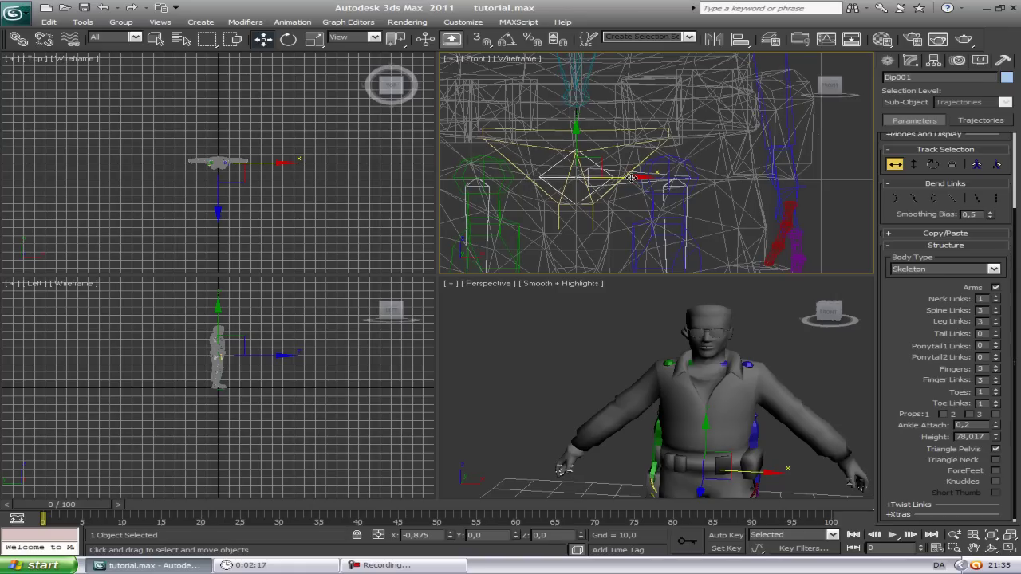
scroll(718, 170, down, 3)
middle_drag(749, 201, 724, 213)
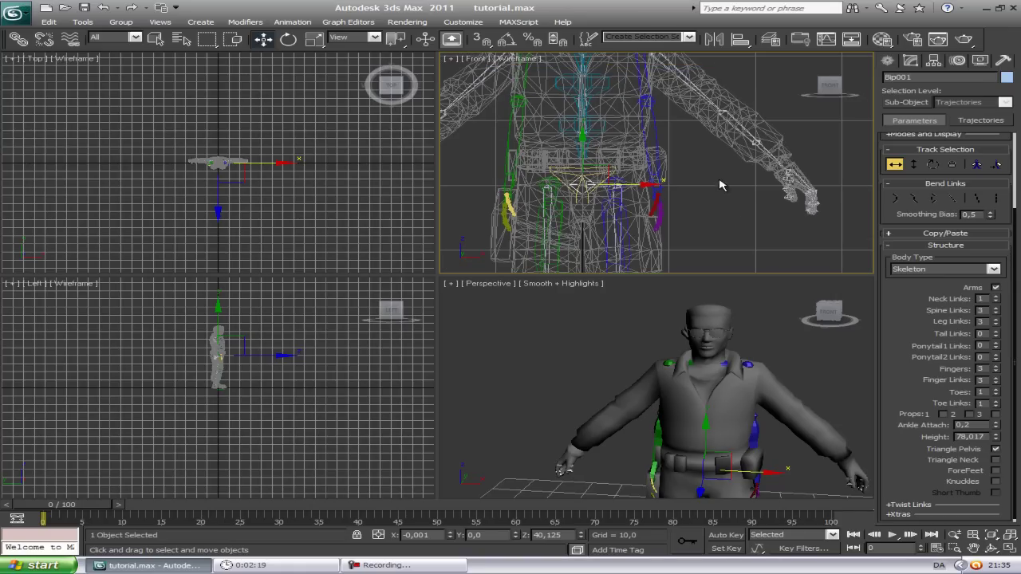
click(727, 180)
Try moving the biped's left upper arm outward along the character's arm, and try moving a spine link.
scroll(702, 196, down, 4)
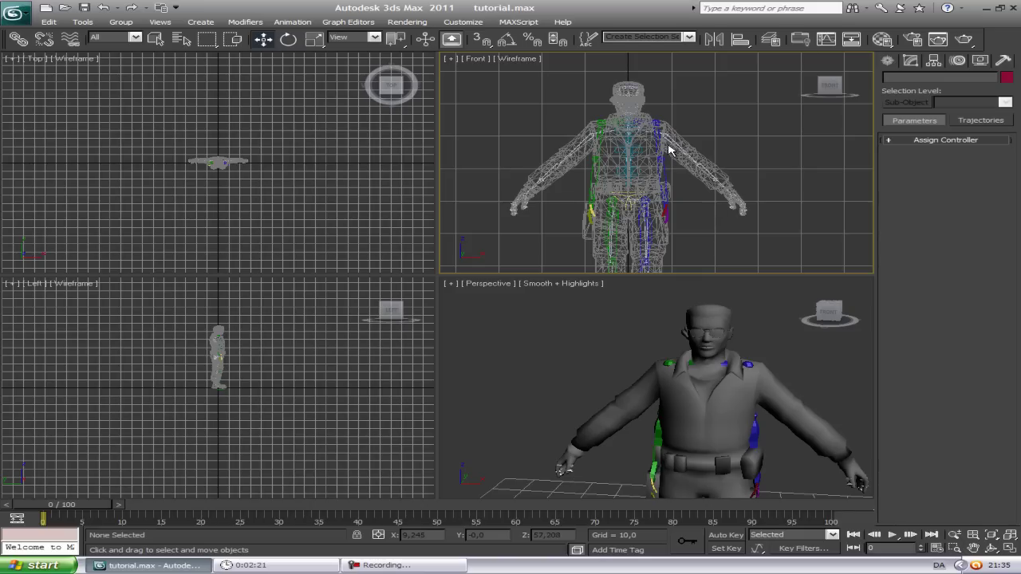
click(661, 154)
middle_drag(684, 134, 689, 164)
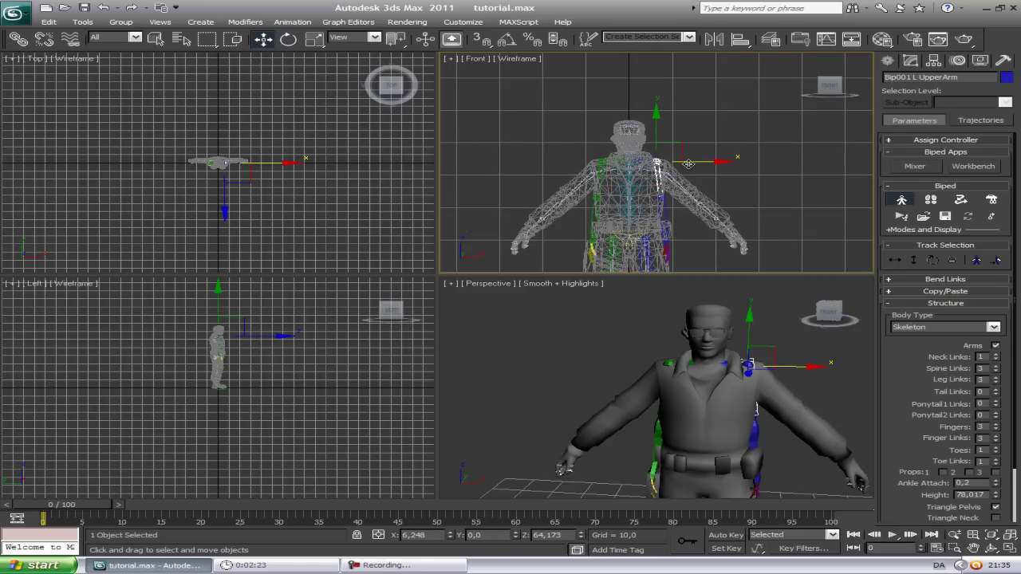
key(w)
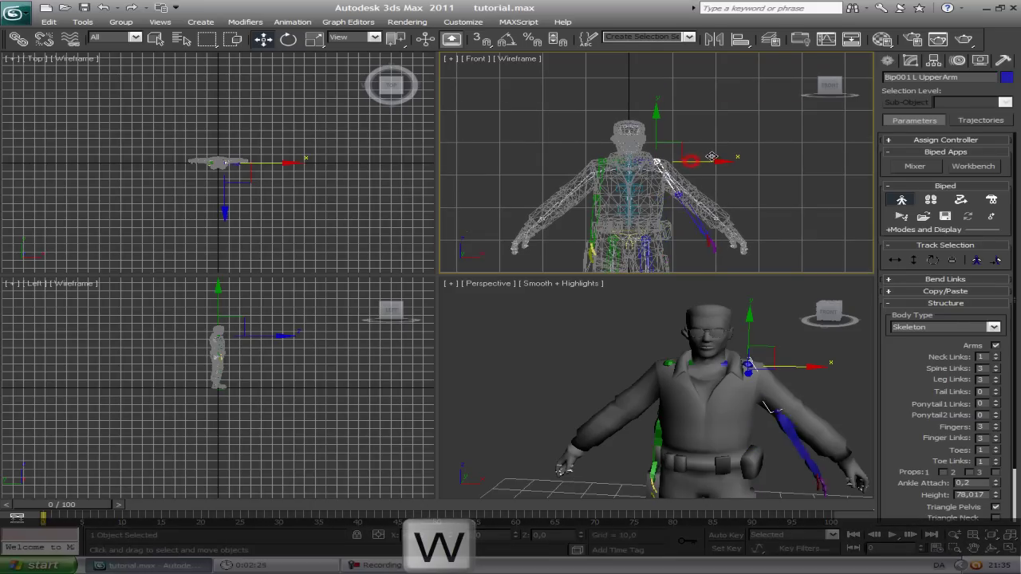
drag(718, 157, 706, 157)
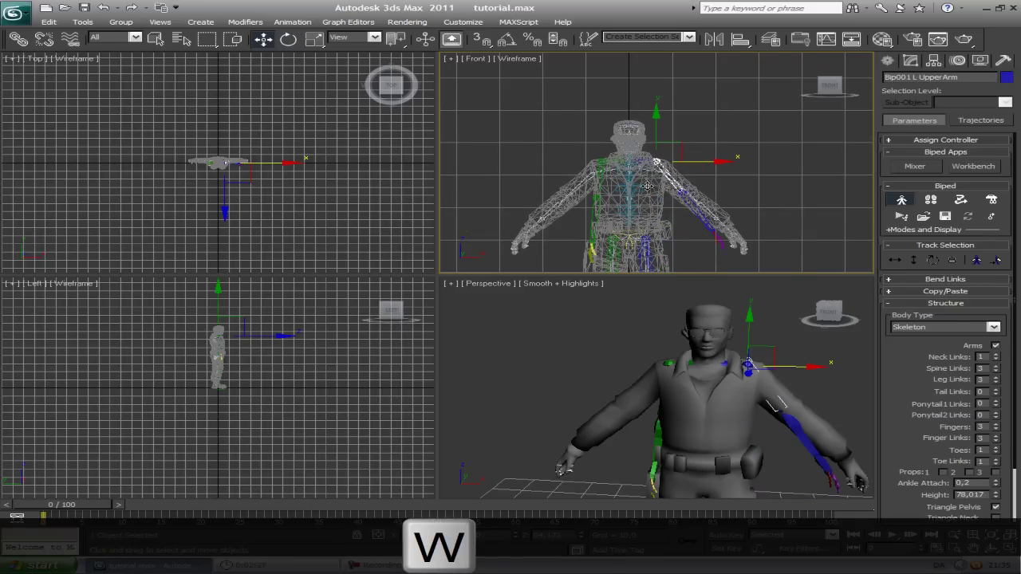
key(ctrl+z)
click(631, 211)
drag(645, 213, 671, 186)
key(ctrl+z)
click(781, 136)
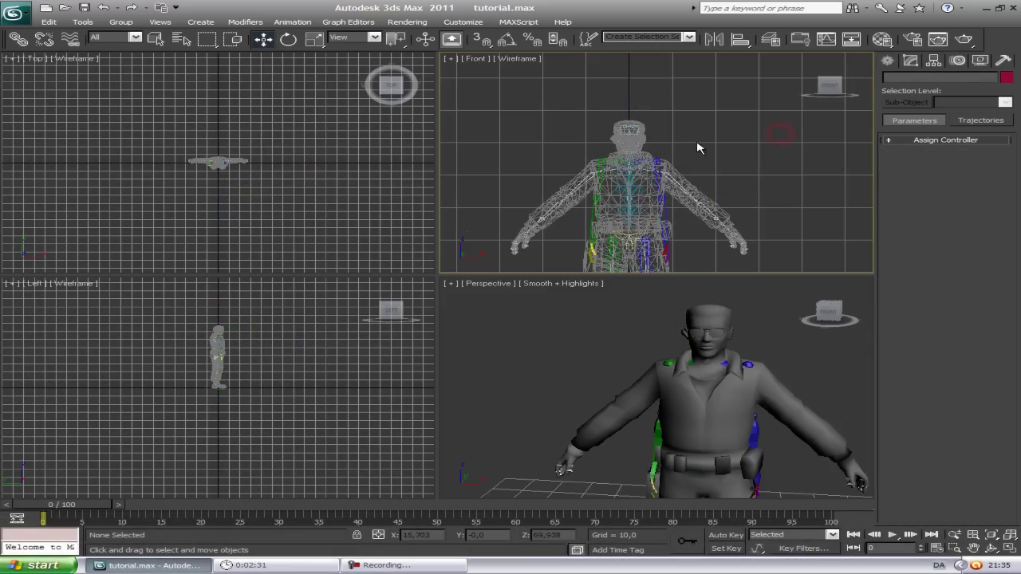
Try rotating and scaling the biped's left upper arm, leaving nothing selected.
key(e)
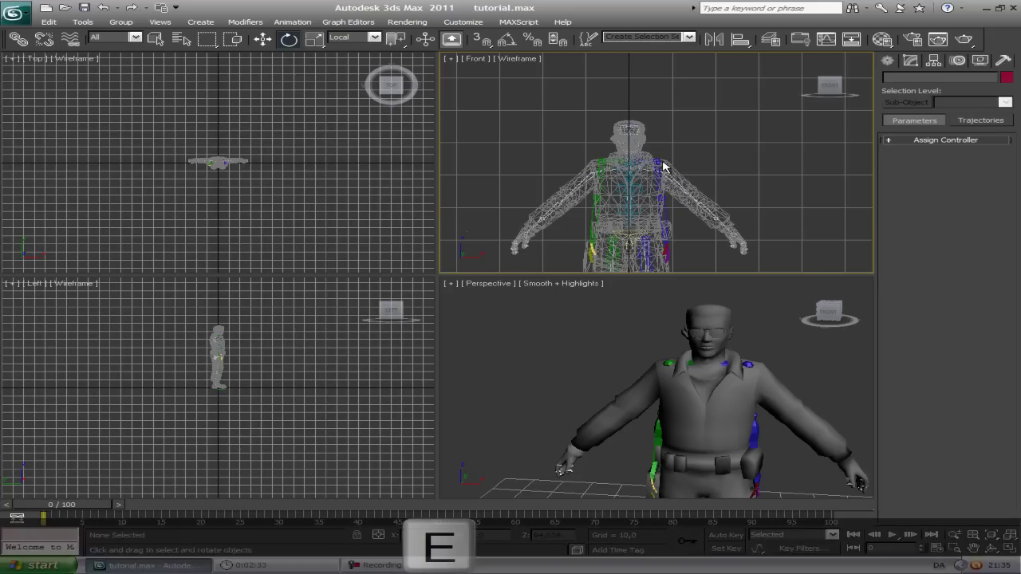
click(666, 164)
mouse_move(690, 150)
mouse_down()
mouse_move(663, 155)
mouse_move(696, 140)
mouse_up()
right_click(693, 136)
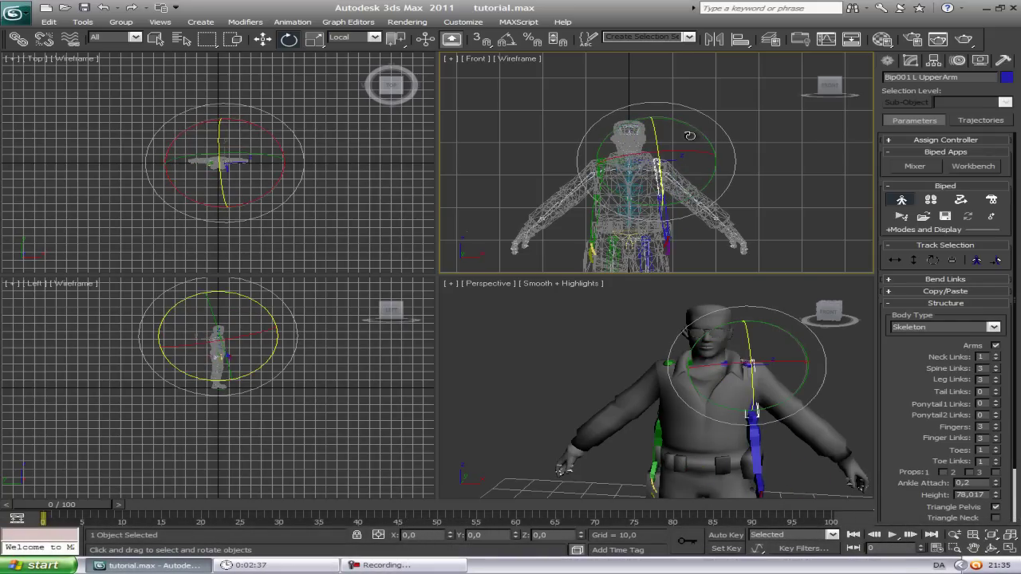
key(r)
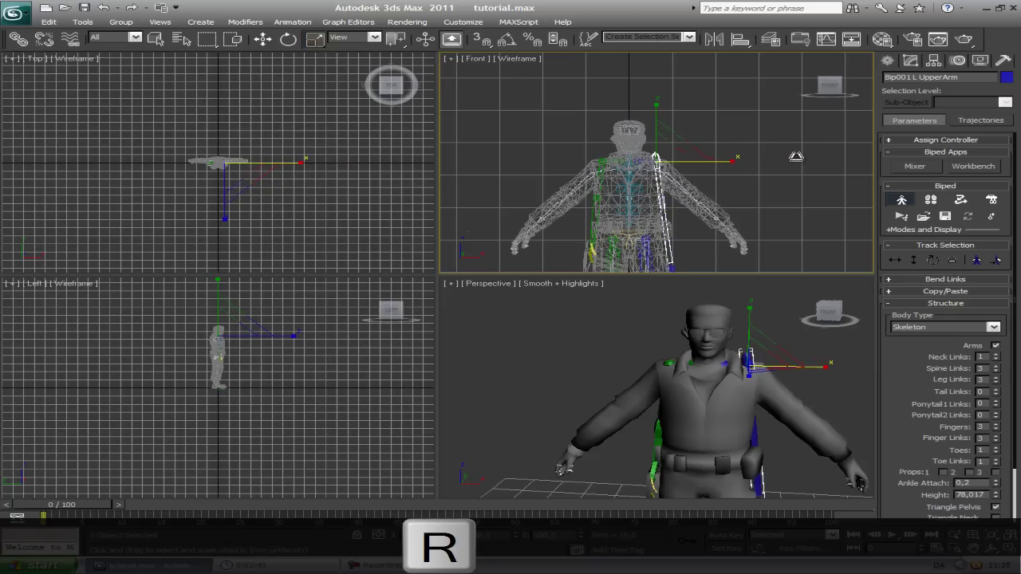
click(677, 228)
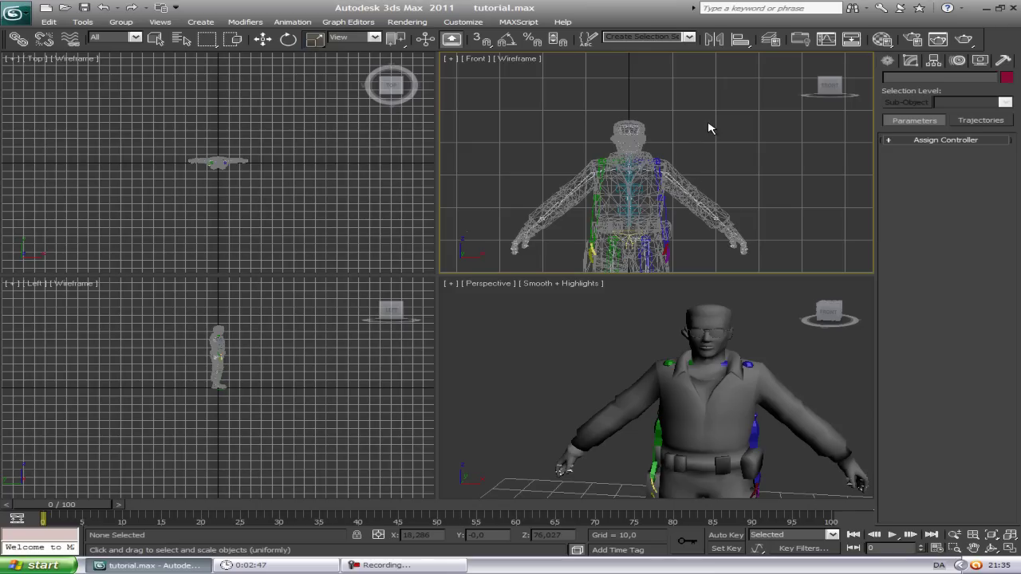
Examine how the biped sits inside the character's body in the front and perspective views.
scroll(710, 127, down, 2)
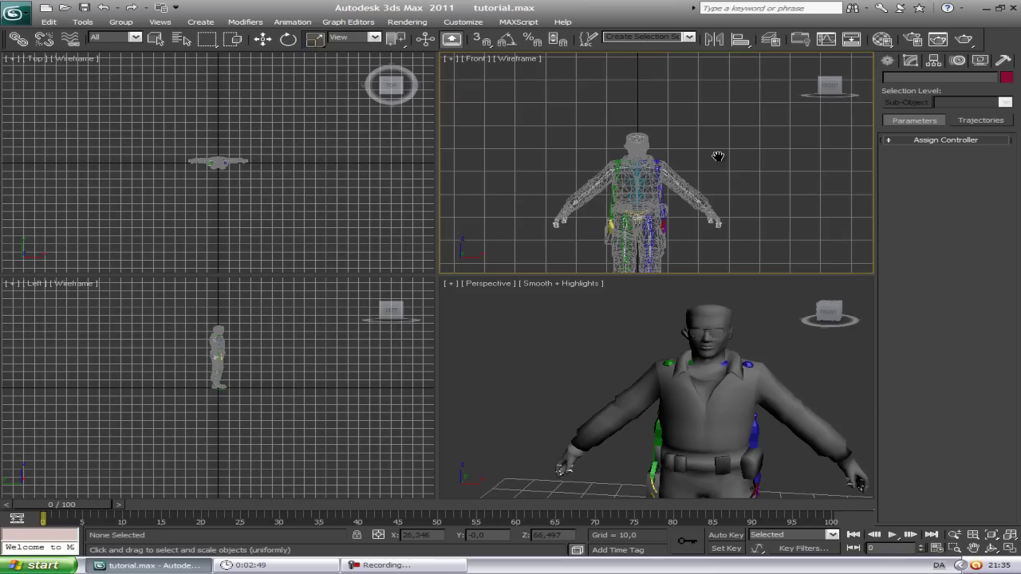
middle_drag(718, 157, 758, 105)
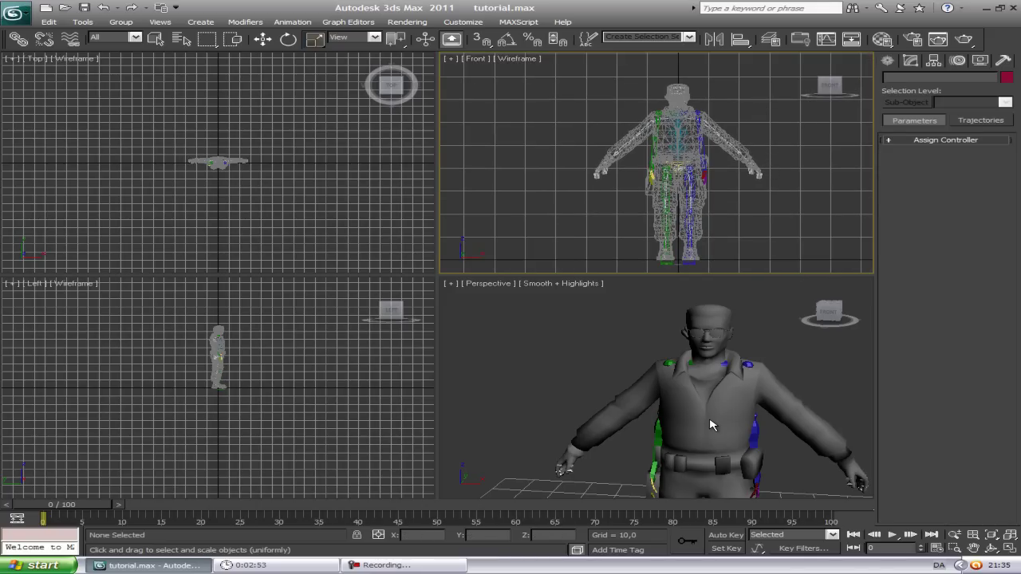
mouse_move(582, 349)
alt+middle_down()
mouse_move(667, 346)
mouse_move(503, 343)
mouse_move(577, 308)
mouse_move(630, 327)
mouse_move(577, 363)
alt+middle_up()
alt+middle_drag(663, 345, 776, 399)
scroll(721, 345, down, 8)
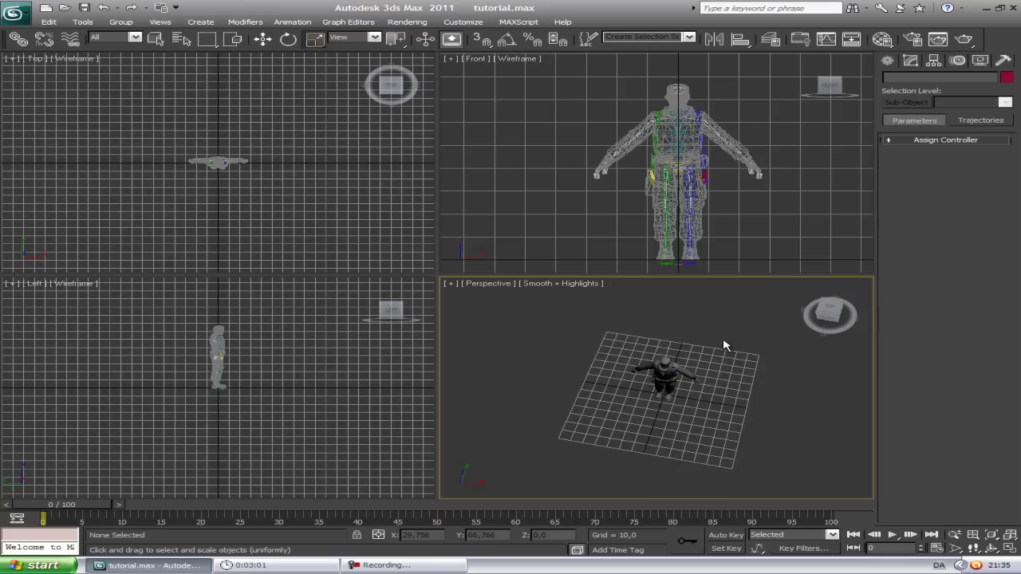
alt+middle_drag(724, 344, 676, 338)
alt+middle_drag(667, 408, 677, 373)
scroll(677, 379, up, 8)
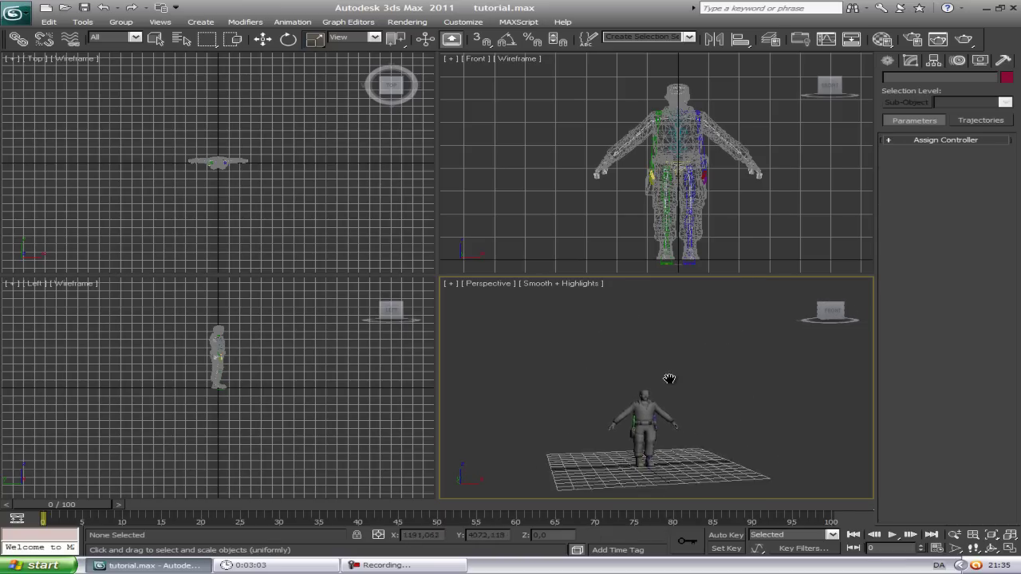
scroll(720, 337, up, 8)
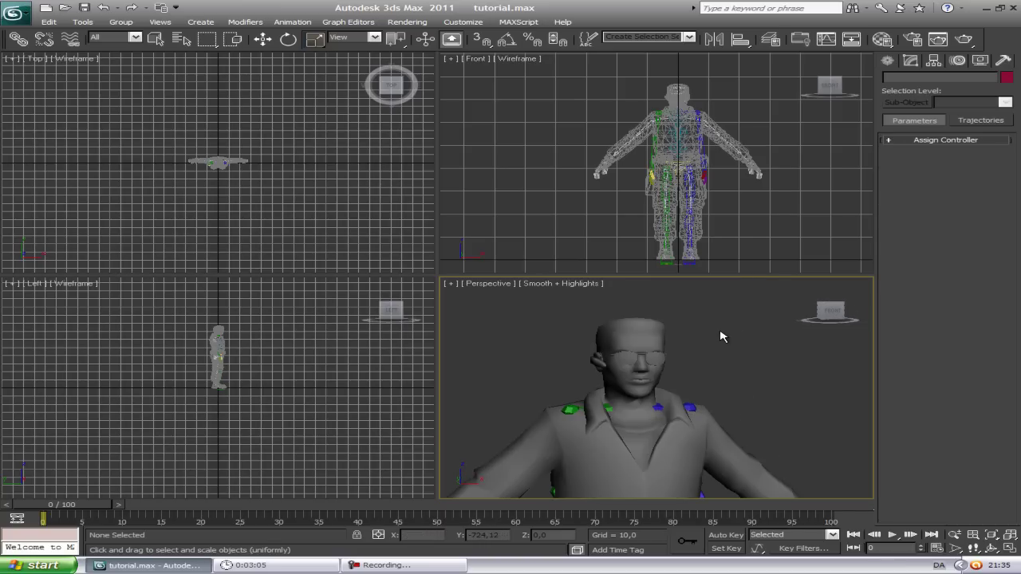
scroll(720, 336, down, 10)
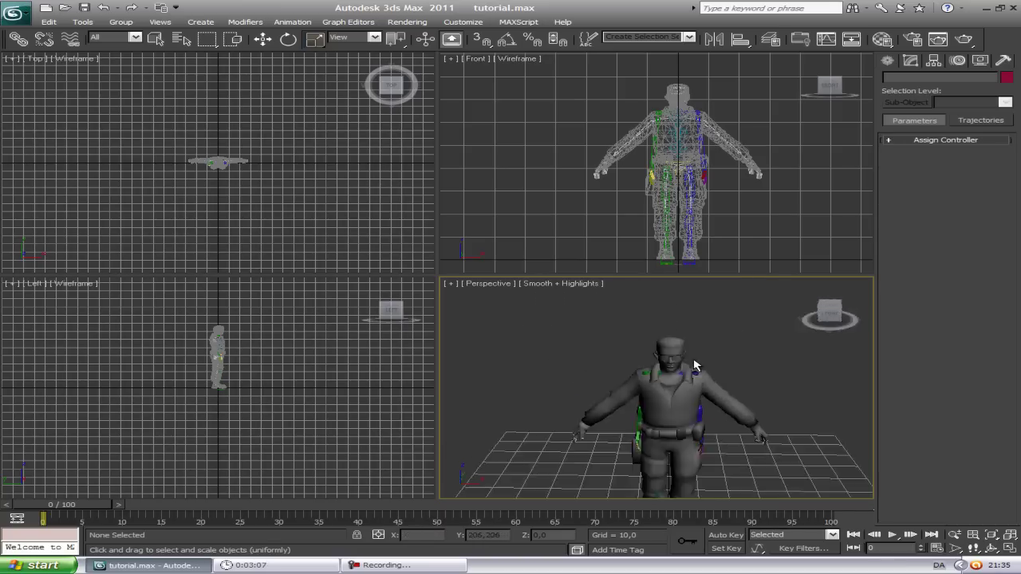
scroll(675, 225, up, 2)
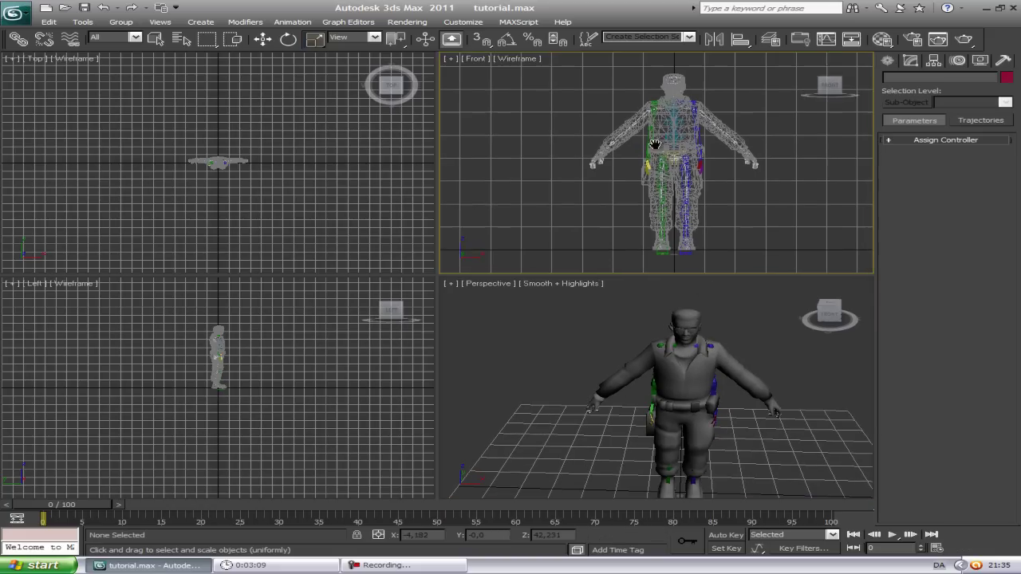
Select the biped's center of mass and nudge it horizontally to about X -0.011 at the start of the character's pelvis bone.
scroll(694, 152, up, 5)
scroll(694, 152, up, 6)
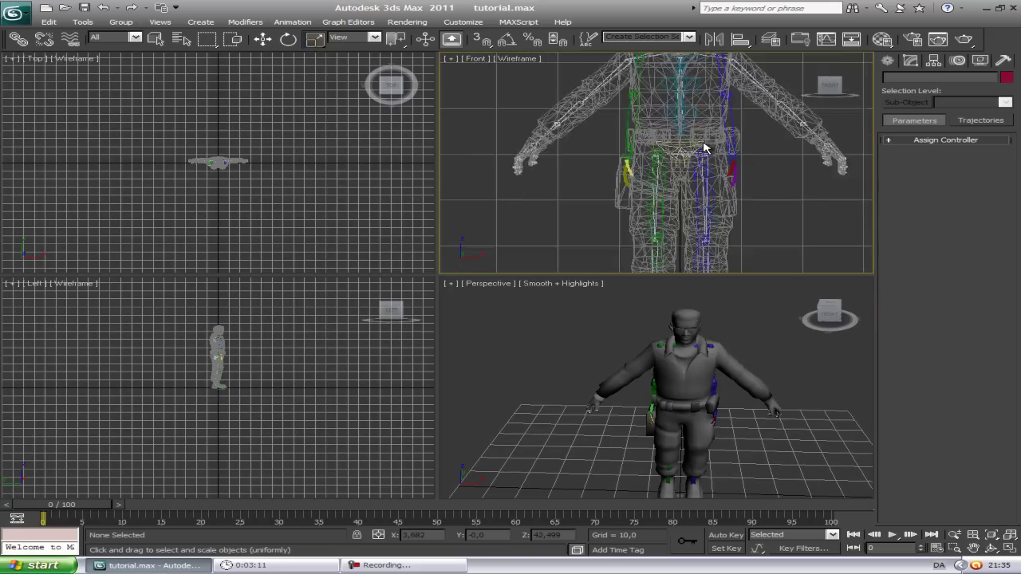
click(675, 144)
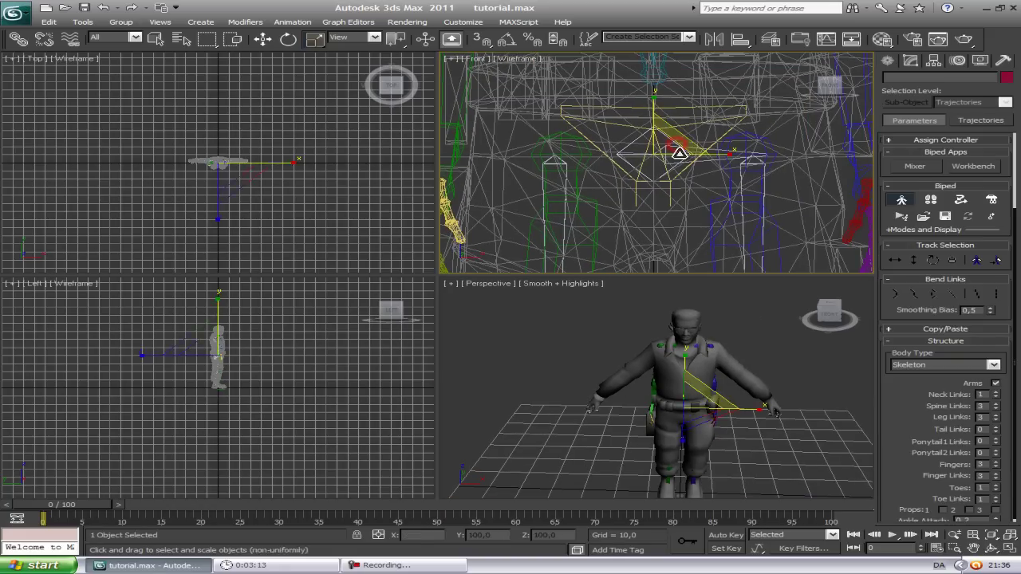
key(w)
scroll(690, 198, up, 6)
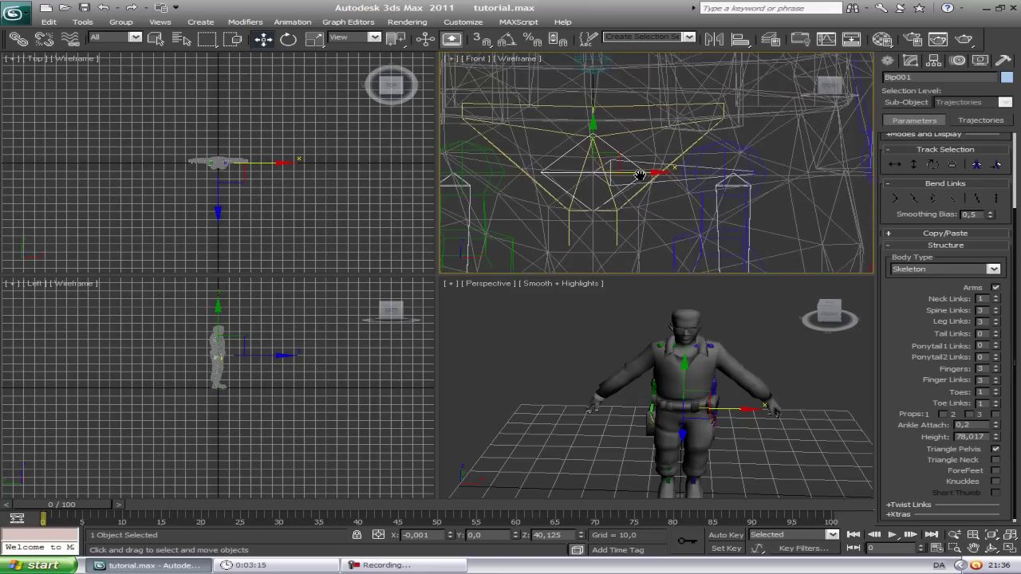
scroll(636, 174, up, 2)
scroll(635, 174, up, 2)
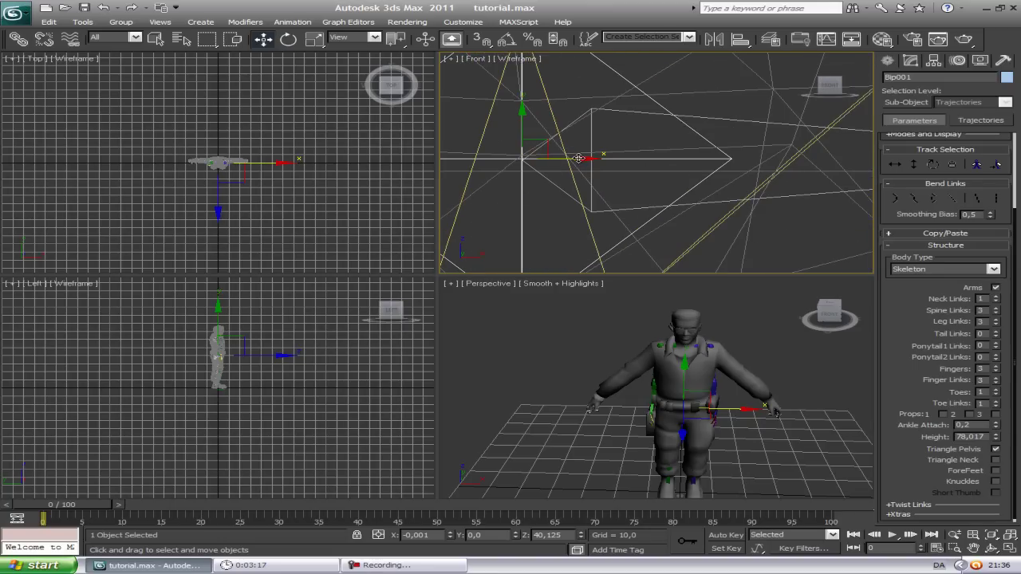
drag(579, 158, 577, 161)
middle_drag(525, 221, 608, 212)
scroll(609, 212, down, 3)
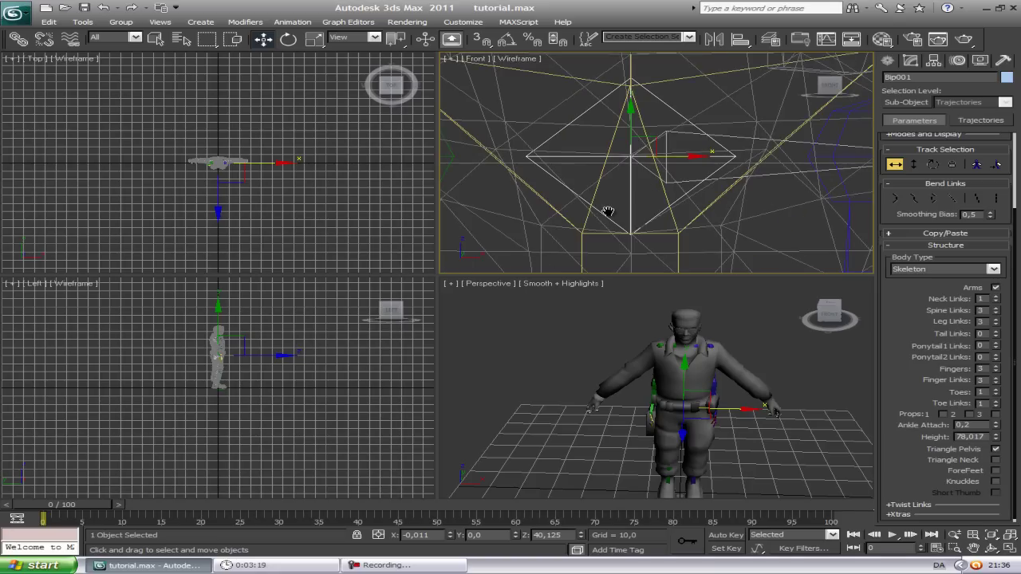
Select the biped's right thigh and nudge it toward the start of the character's right thigh bone in the front view.
scroll(288, 359, up, 2)
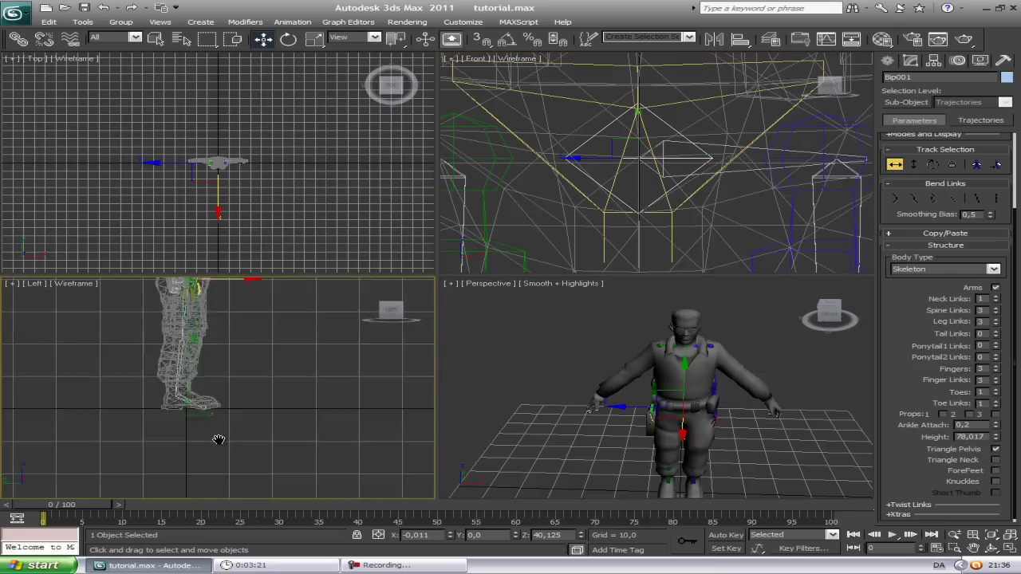
scroll(168, 442, up, 8)
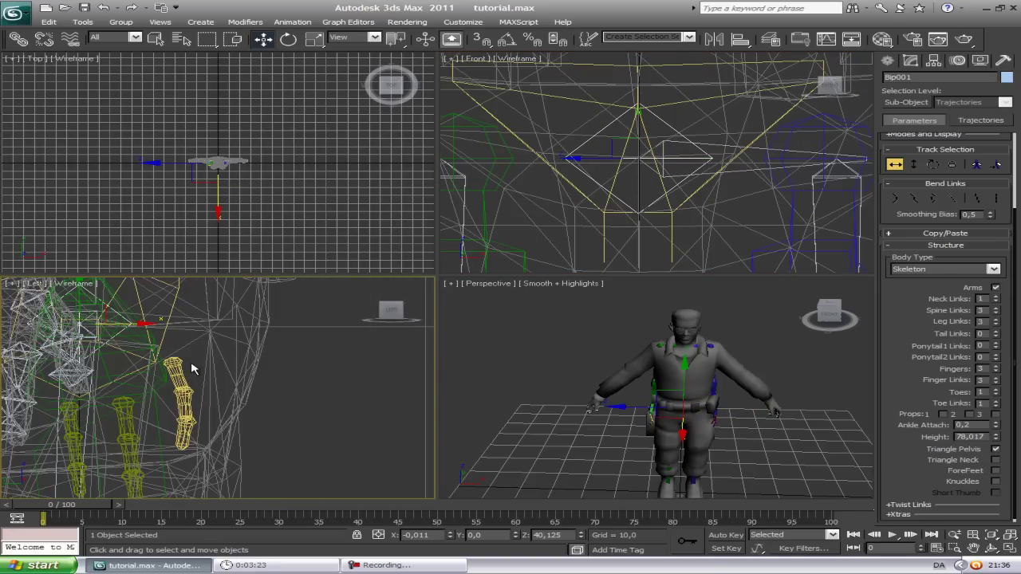
scroll(260, 392, up, 8)
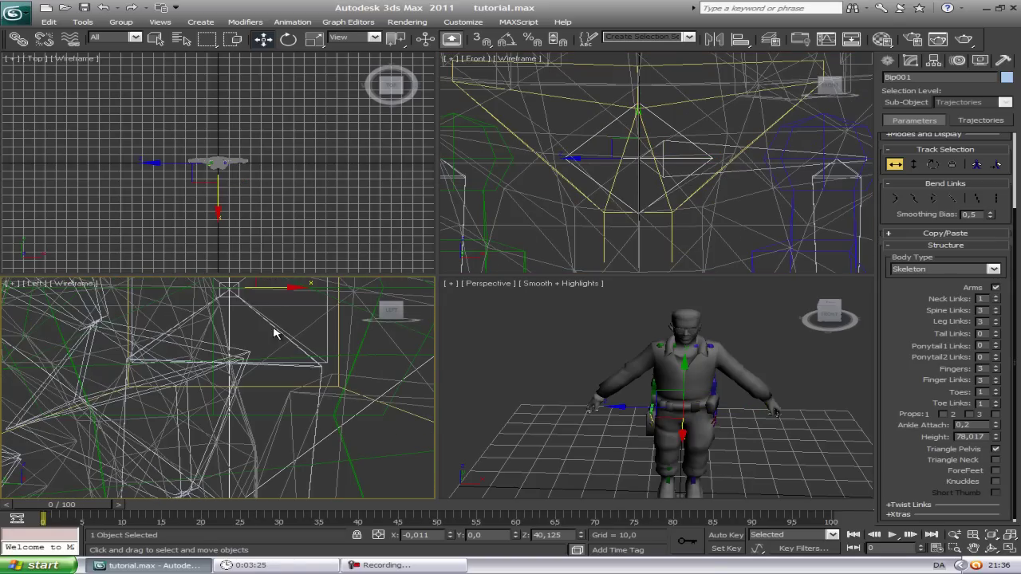
scroll(290, 394, down, 15)
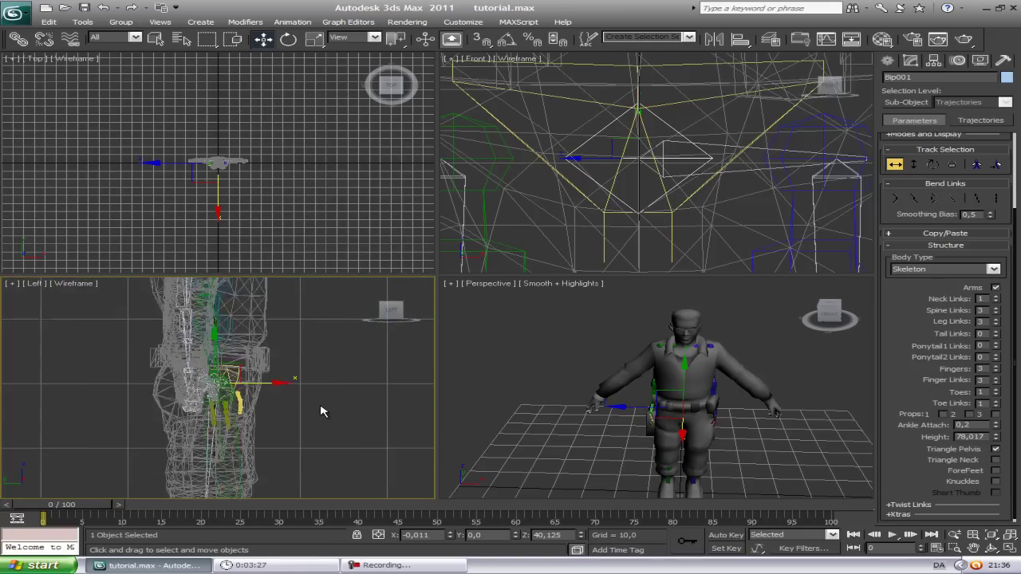
middle_drag(683, 177, 916, 99)
scroll(735, 156, down, 4)
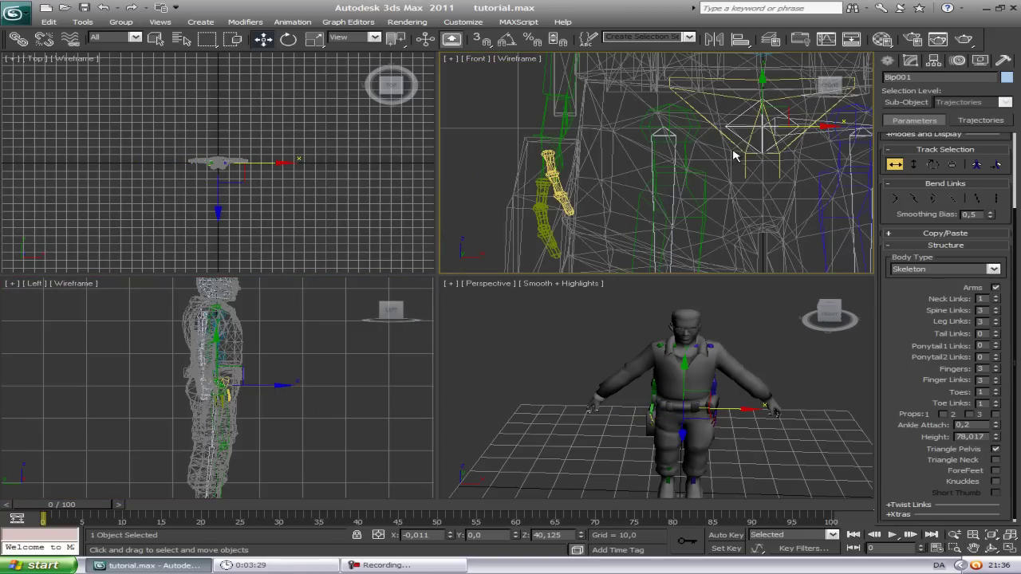
click(702, 132)
mouse_move(720, 126)
mouse_down()
mouse_move(695, 121)
mouse_move(716, 133)
mouse_up()
Move the biped's right calf horizontally in the front view onto the character's right calf bone, to about X -4.123.
middle_drag(727, 227, 753, 130)
scroll(746, 160, down, 5)
middle_drag(734, 221, 781, 131)
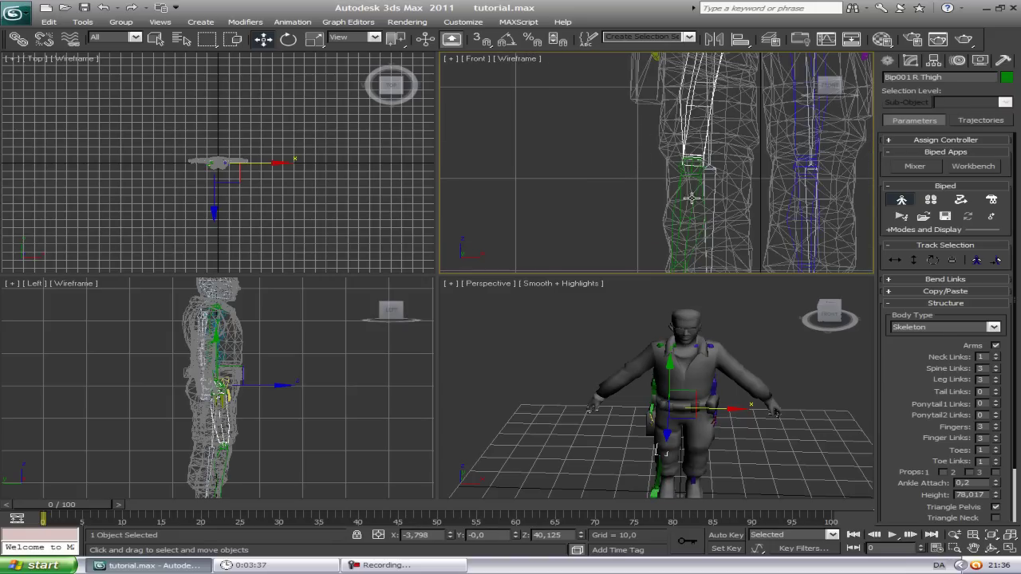
middle_drag(706, 188, 702, 142)
scroll(701, 142, up, 4)
click(705, 147)
middle_drag(766, 152, 712, 191)
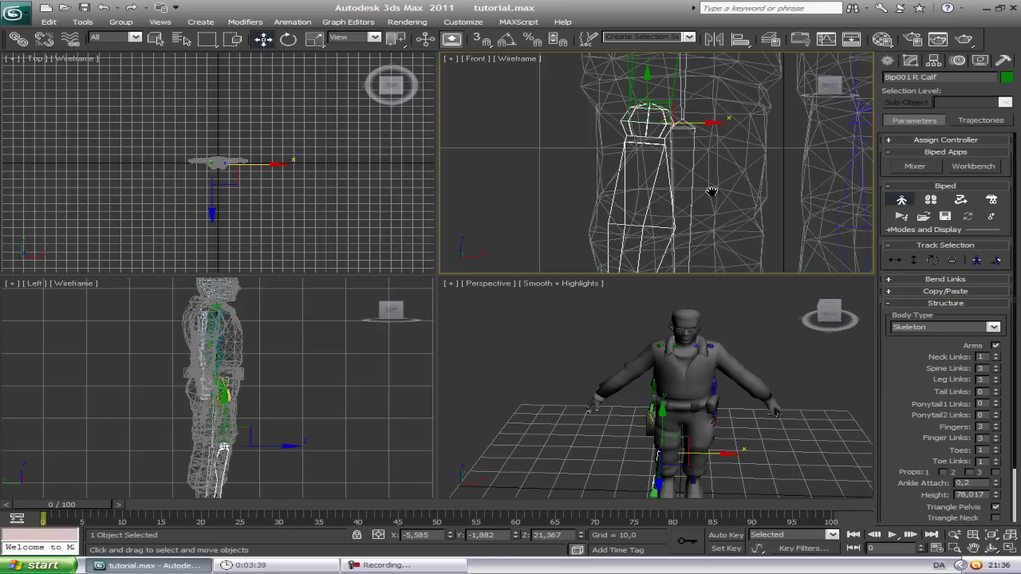
drag(709, 124, 784, 127)
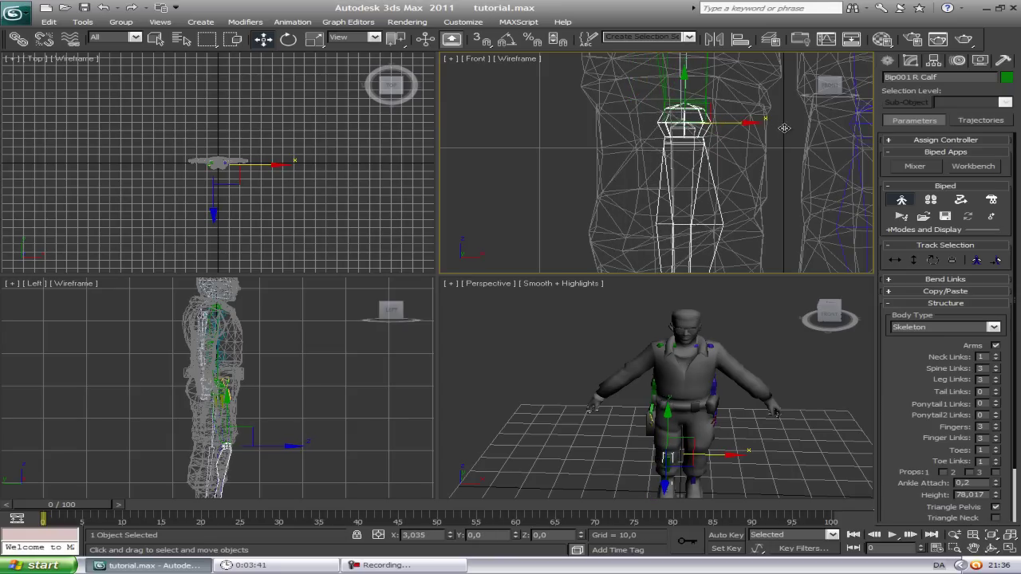
Compare the pivot of the character's right calf bone with that of the biped's right calf at the knee.
scroll(714, 111, up, 6)
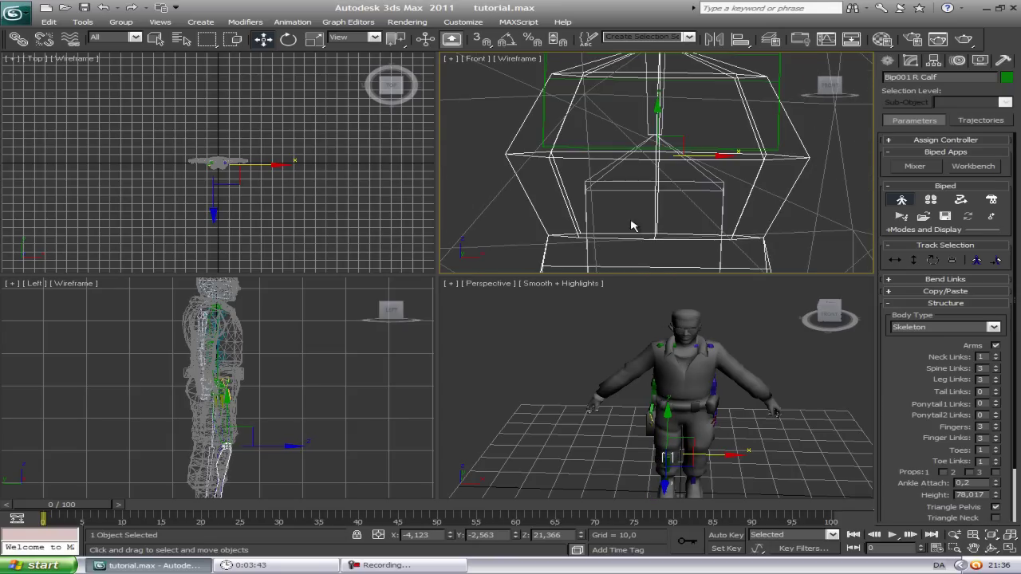
click(720, 183)
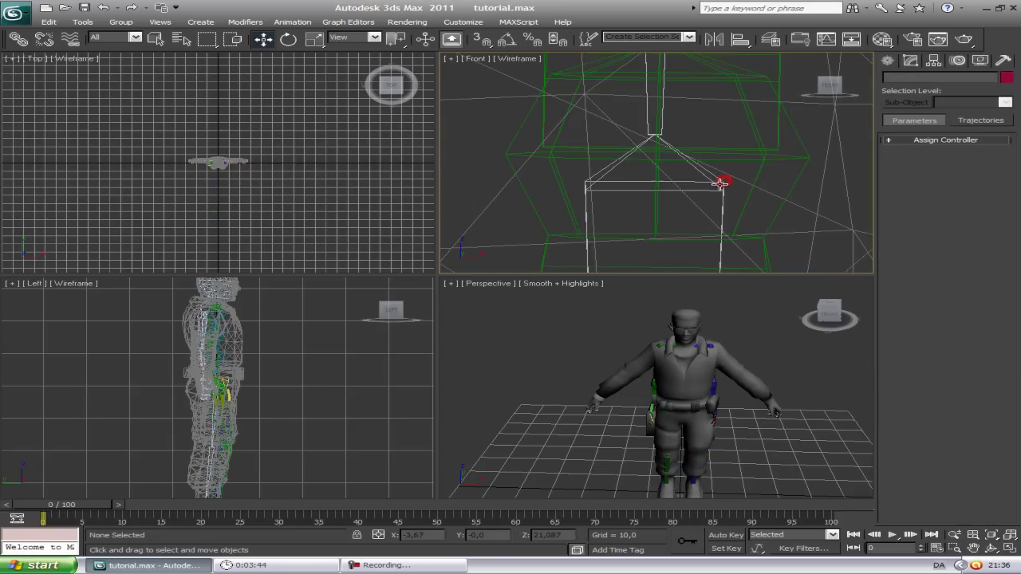
click(806, 148)
click(717, 179)
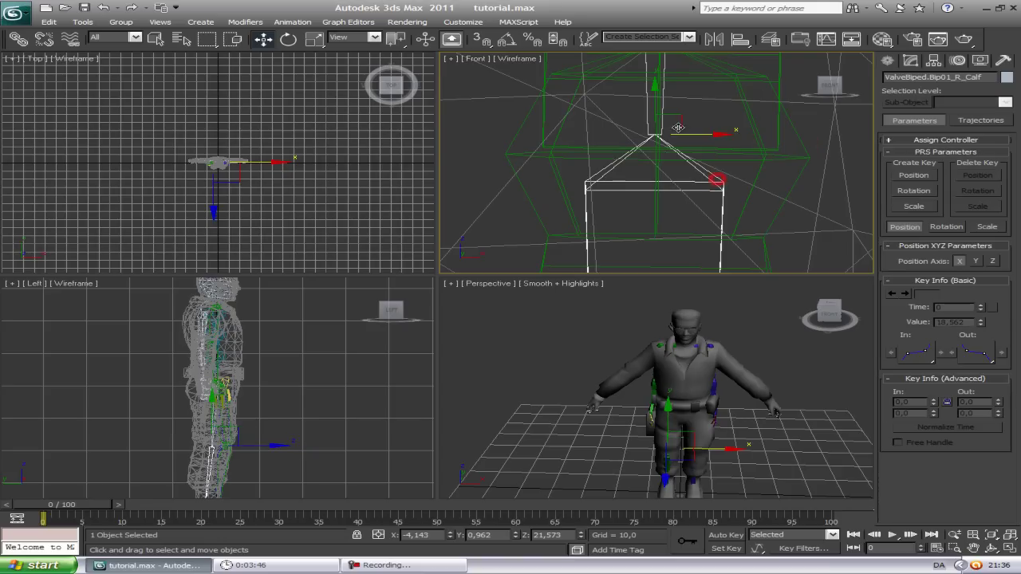
click(799, 152)
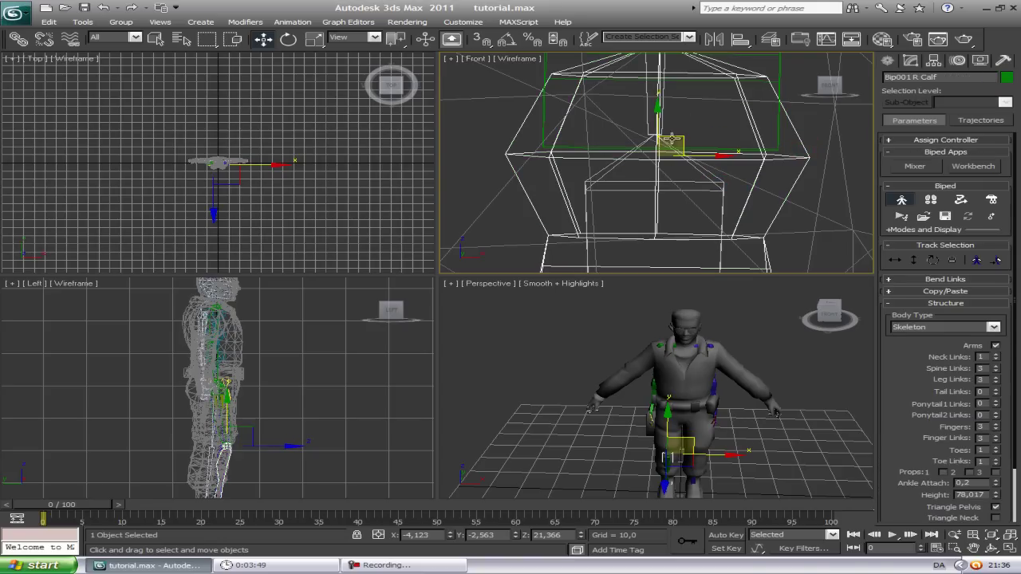
Scale the biped's right thigh to 99% along its length to raise the knee toward the character's knee joint.
middle_drag(680, 151, 686, 170)
scroll(686, 171, down, 4)
click(719, 101)
key(r)
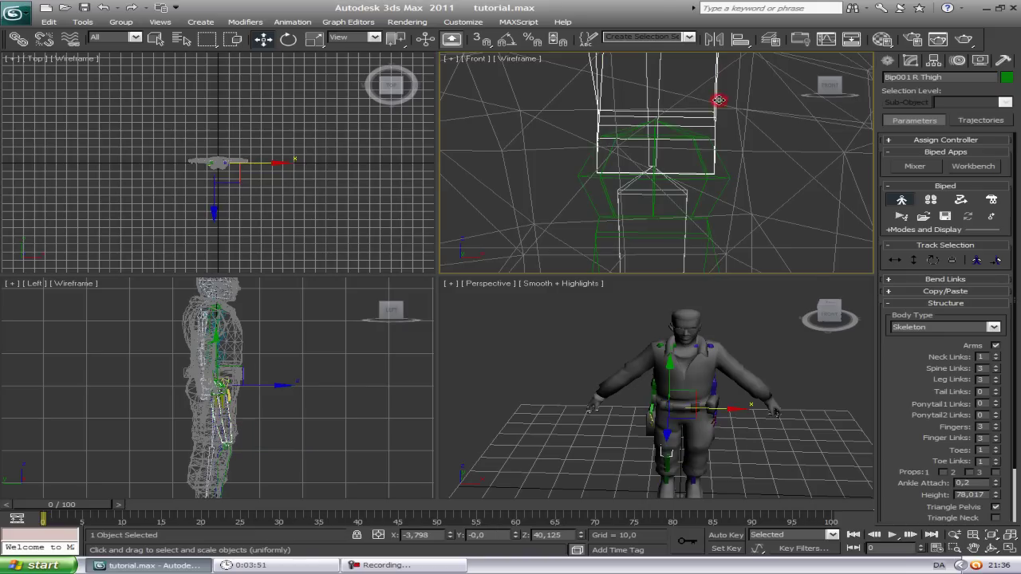
scroll(718, 104, down, 2)
middle_drag(717, 119, 718, 158)
middle_drag(738, 446, 739, 428)
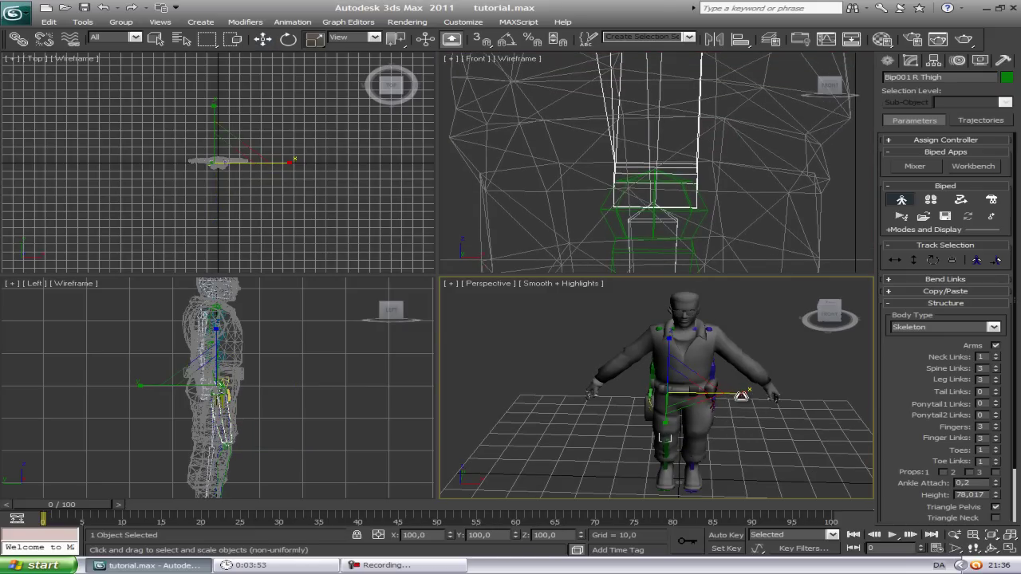
drag(742, 396, 740, 397)
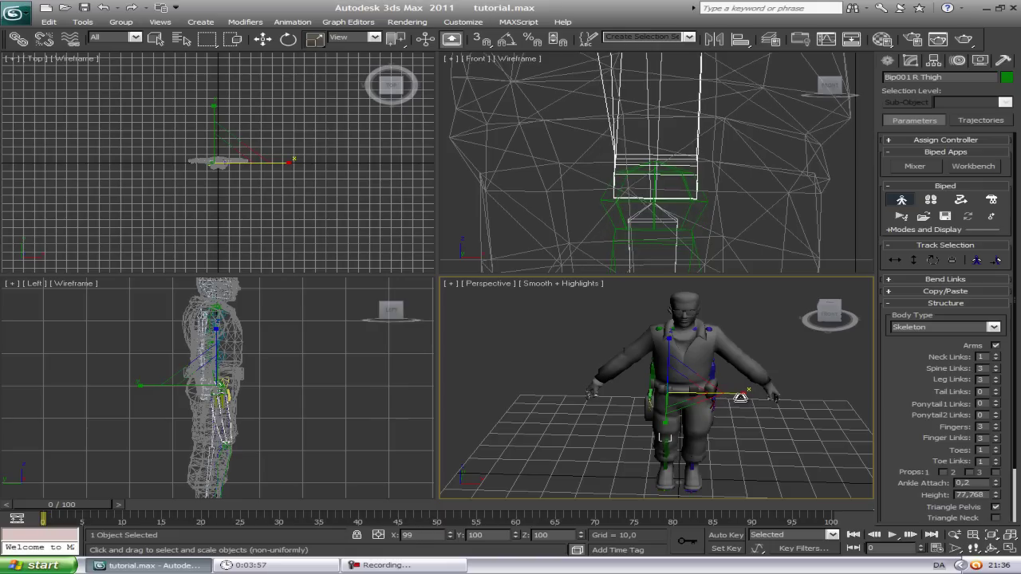
Move the biped's right calf backward in the side view onto the character's knee joint, to about Y 0.866.
click(696, 217)
scroll(686, 203, up, 5)
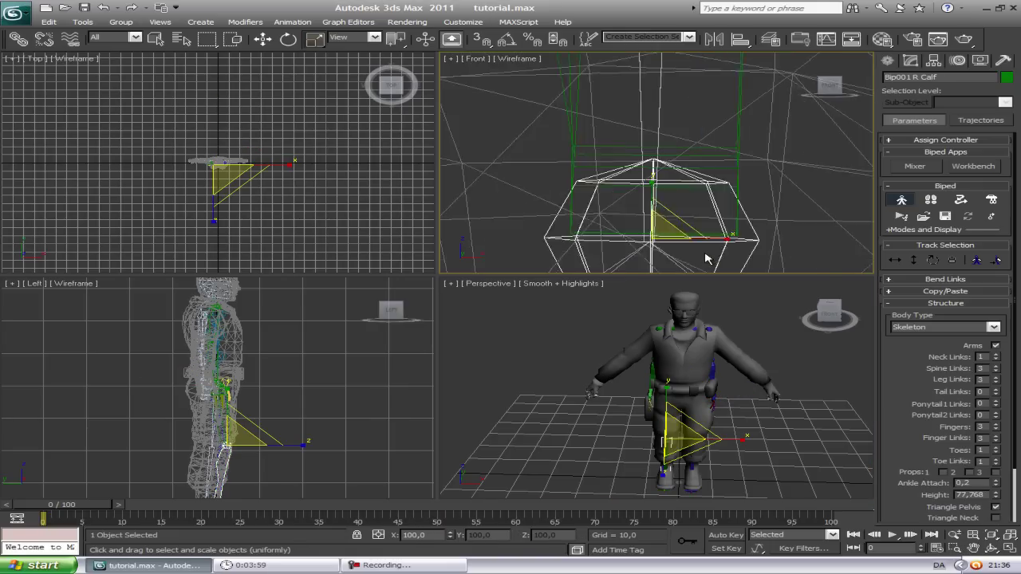
click(674, 205)
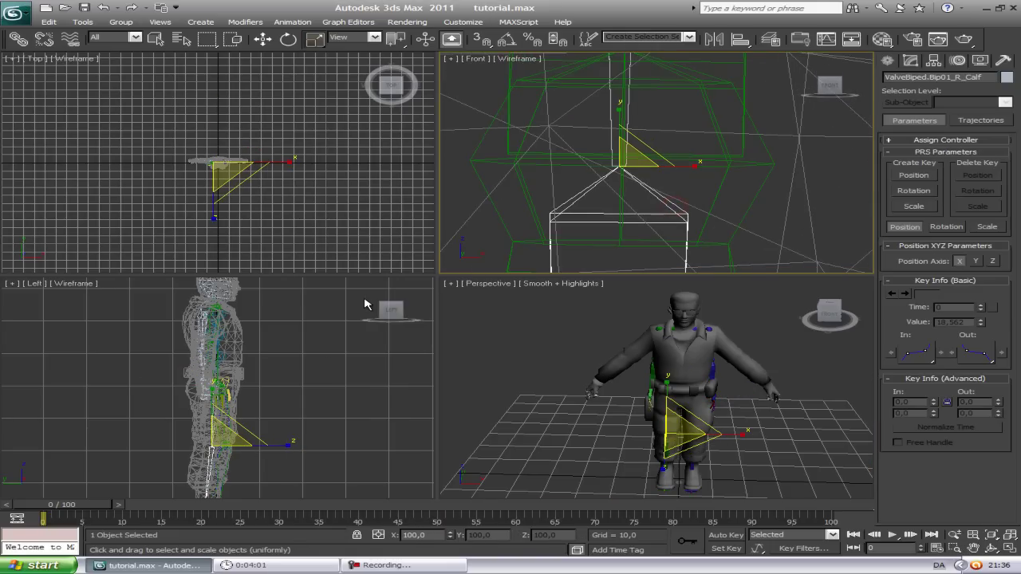
scroll(281, 423, up, 5)
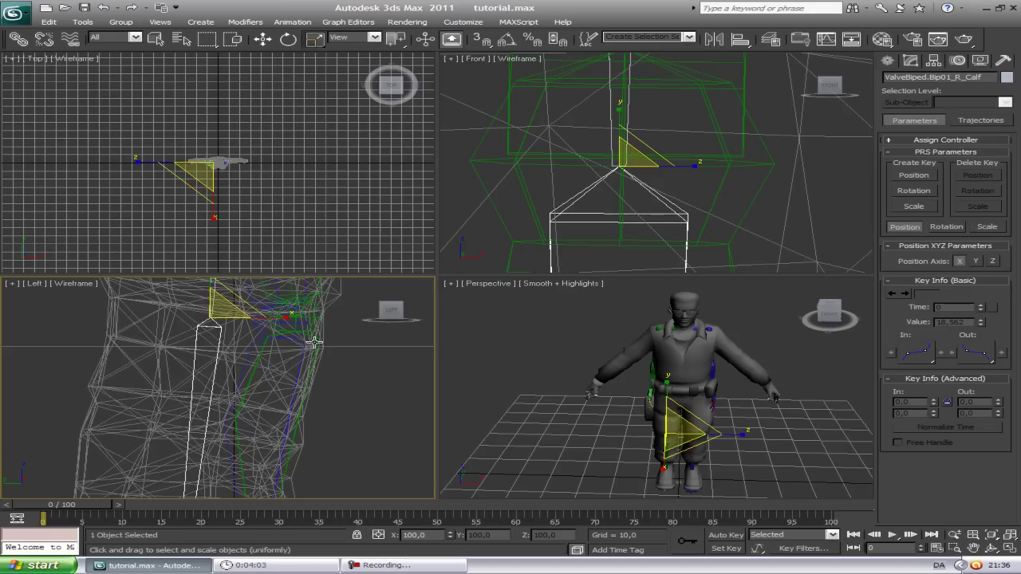
click(314, 342)
middle_drag(317, 339, 353, 379)
key(w)
drag(381, 359, 275, 374)
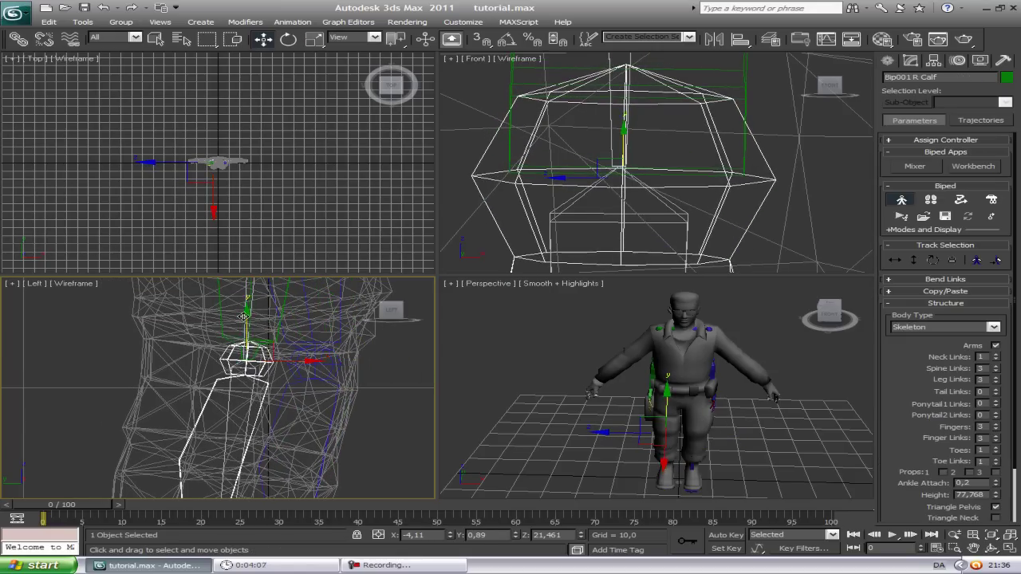
drag(244, 317, 289, 375)
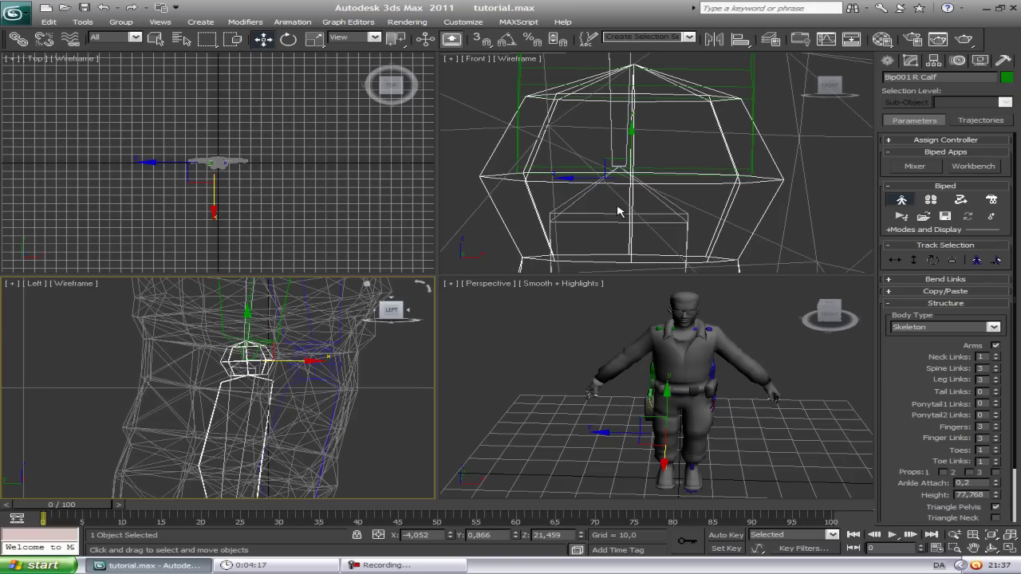
Nudge the biped's right calf horizontally in the front view to about X -4.146, leaving nothing selected.
click(661, 177)
drag(691, 178, 679, 180)
click(787, 185)
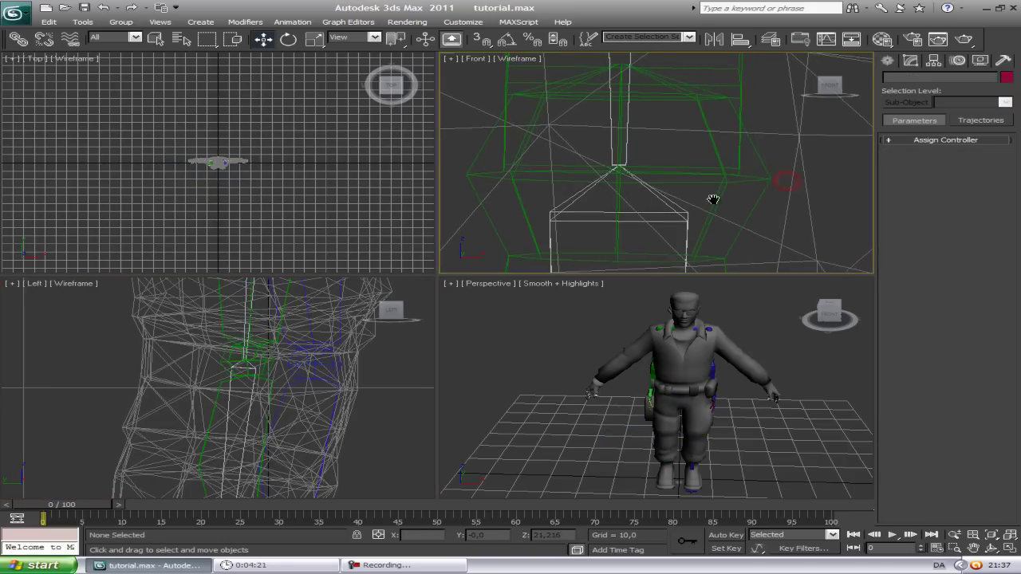
Shorten the biped's right calf along its length until its lower end meets the character's ankle joint.
scroll(725, 143, down, 8)
middle_drag(305, 446, 315, 303)
middle_drag(280, 478, 300, 353)
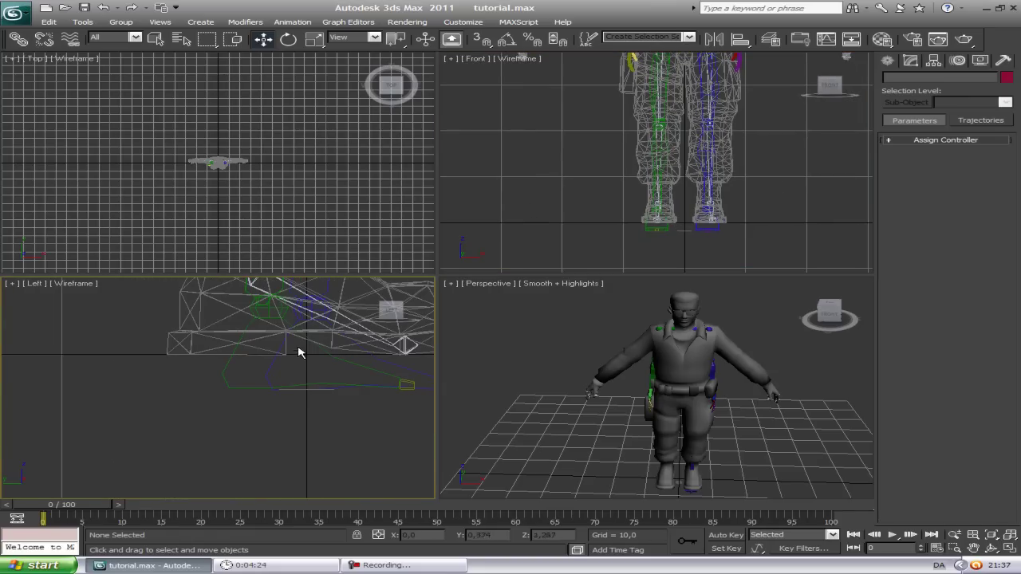
click(250, 294)
scroll(252, 338, up, 8)
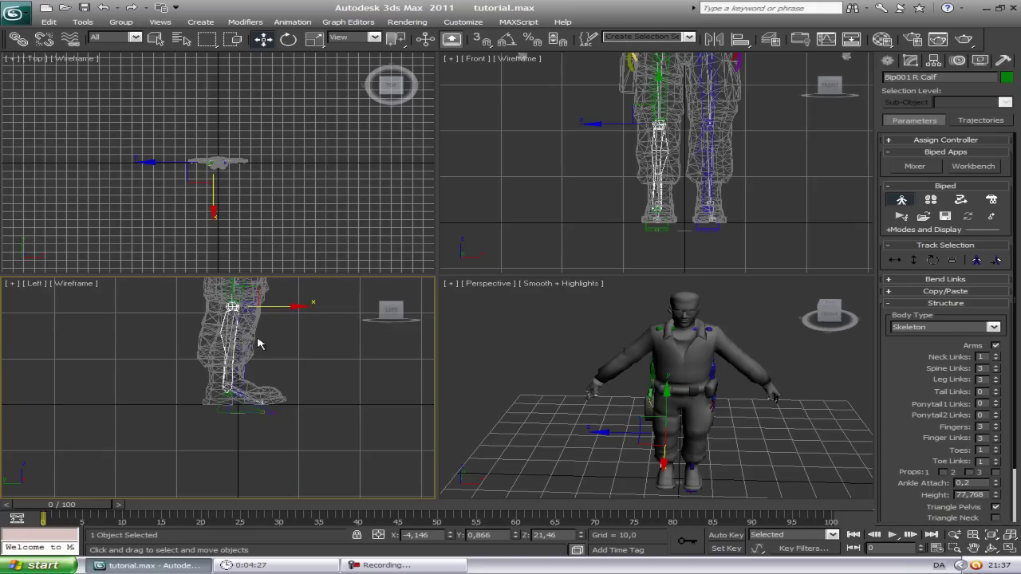
key(r)
scroll(296, 319, up, 2)
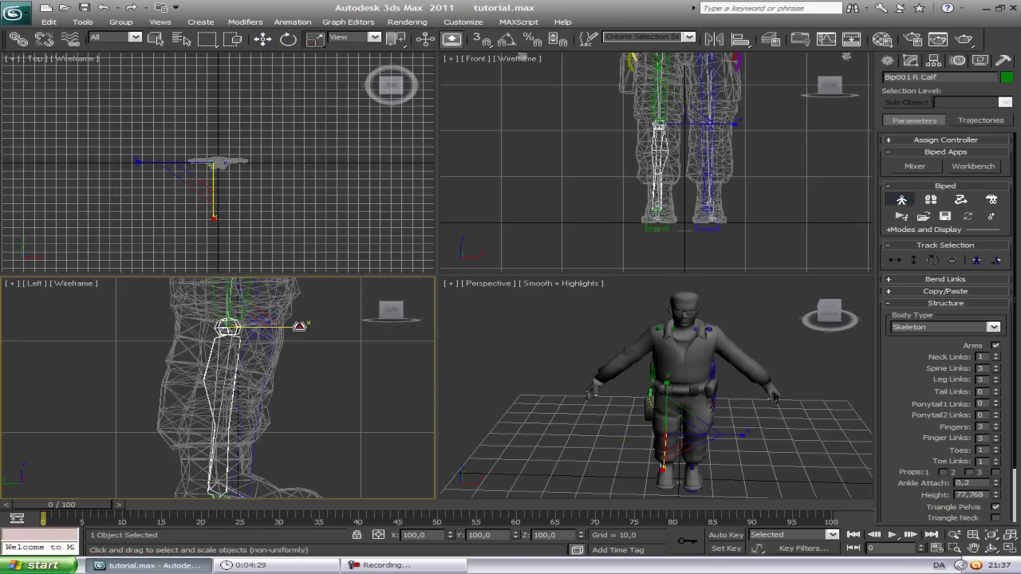
mouse_move(308, 324)
mouse_down()
mouse_move(275, 327)
mouse_move(289, 325)
mouse_up()
middle_drag(233, 477, 238, 413)
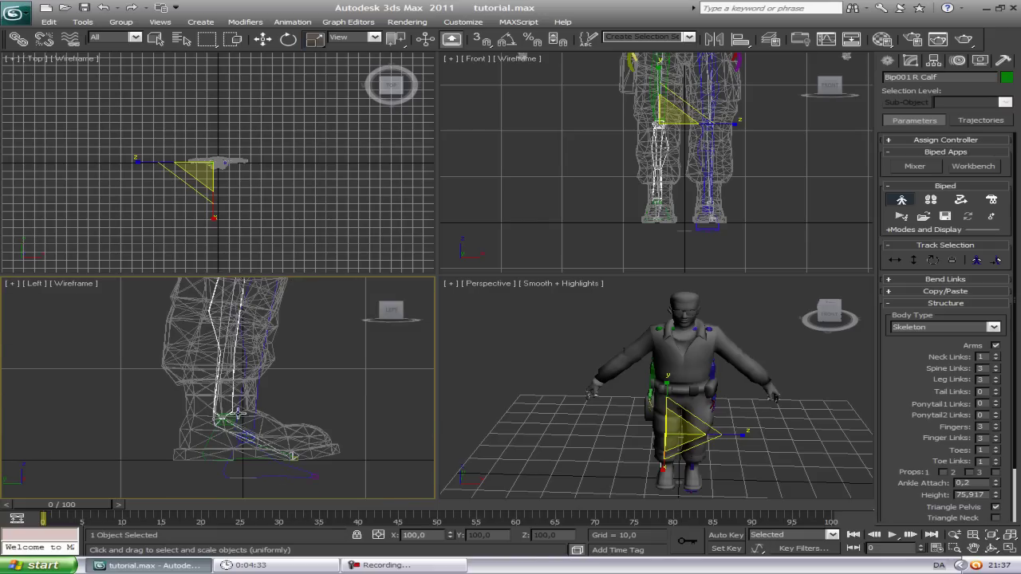
Move the biped's right foot in the side view onto the character's ankle joint, to about Y 2.613 and Z 4.453.
click(205, 455)
key(w)
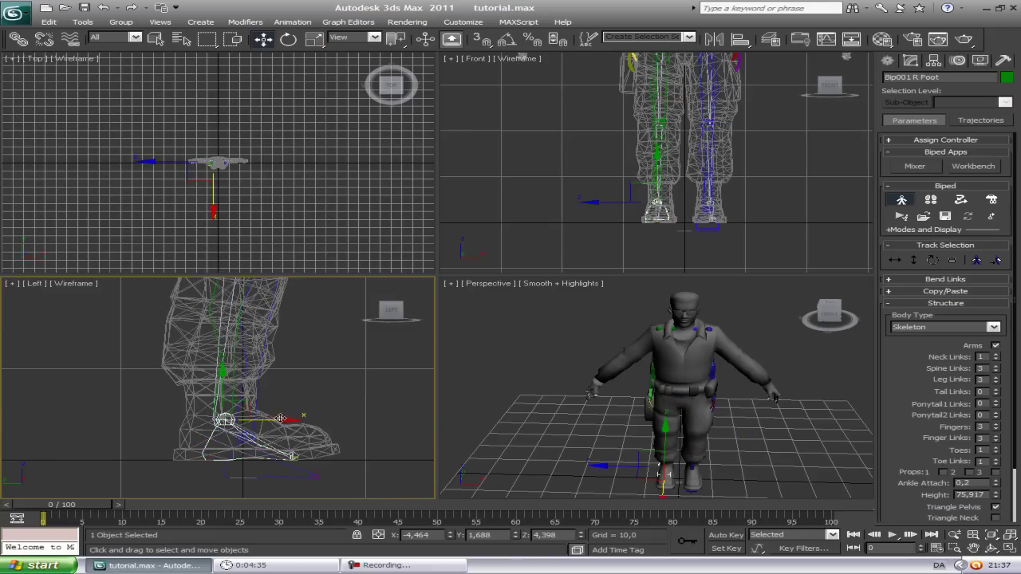
scroll(273, 375, up, 5)
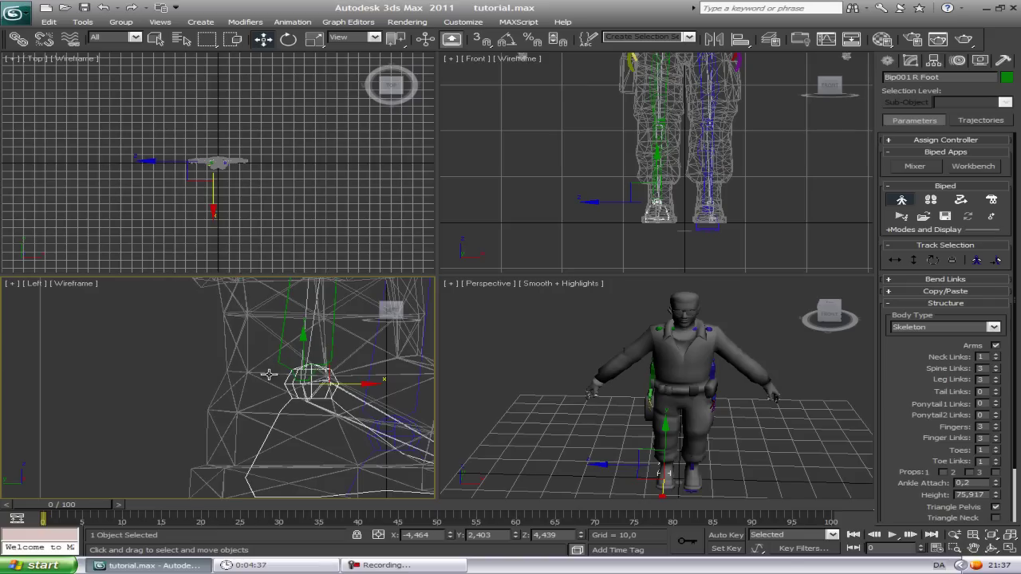
drag(307, 368, 299, 378)
scroll(696, 162, up, 8)
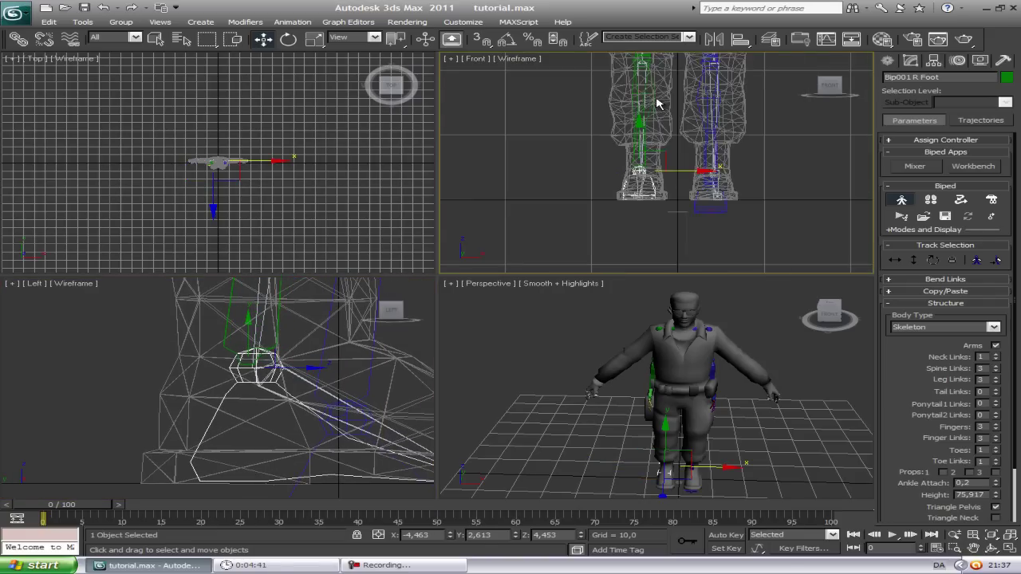
Align the biped's right foot horizontally with the character's ankle in the front view, at about X -4.184.
middle_drag(692, 241, 663, 192)
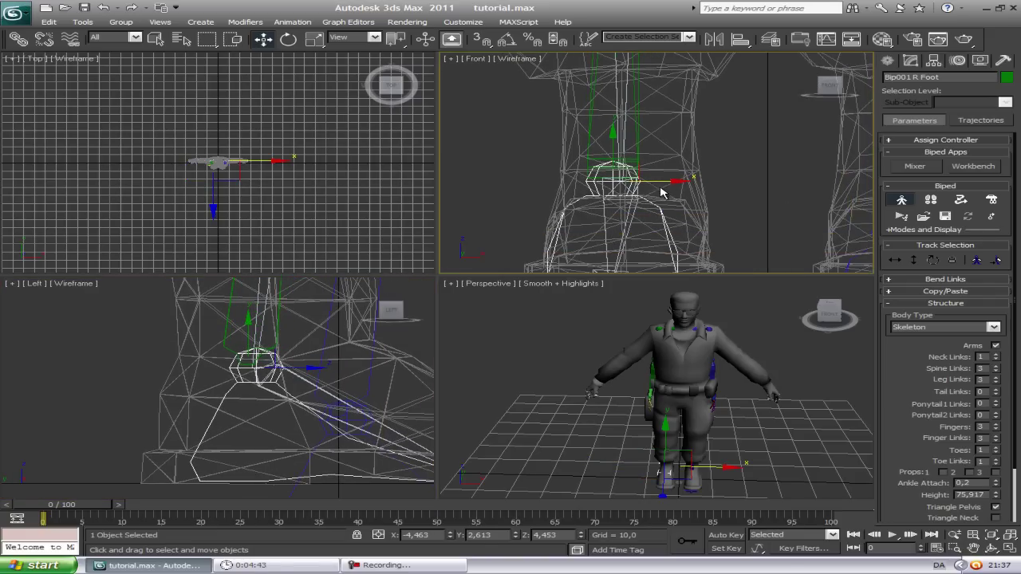
drag(665, 182, 675, 186)
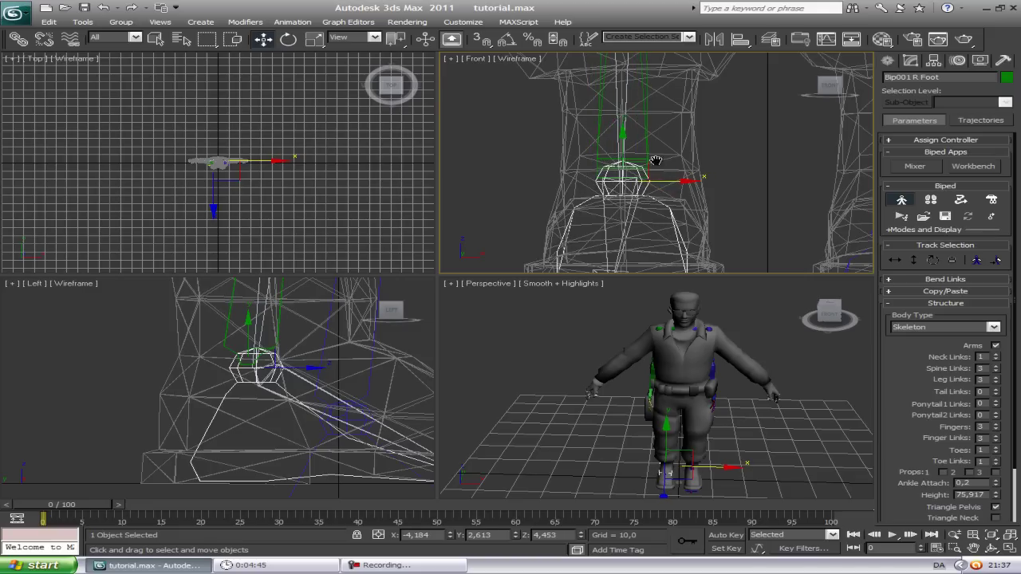
middle_drag(655, 161, 659, 237)
middle_drag(664, 128, 685, 162)
Scale the biped's right foot in the side view until its front end reaches the character's right toe bone.
middle_drag(301, 357, 245, 314)
key(e)
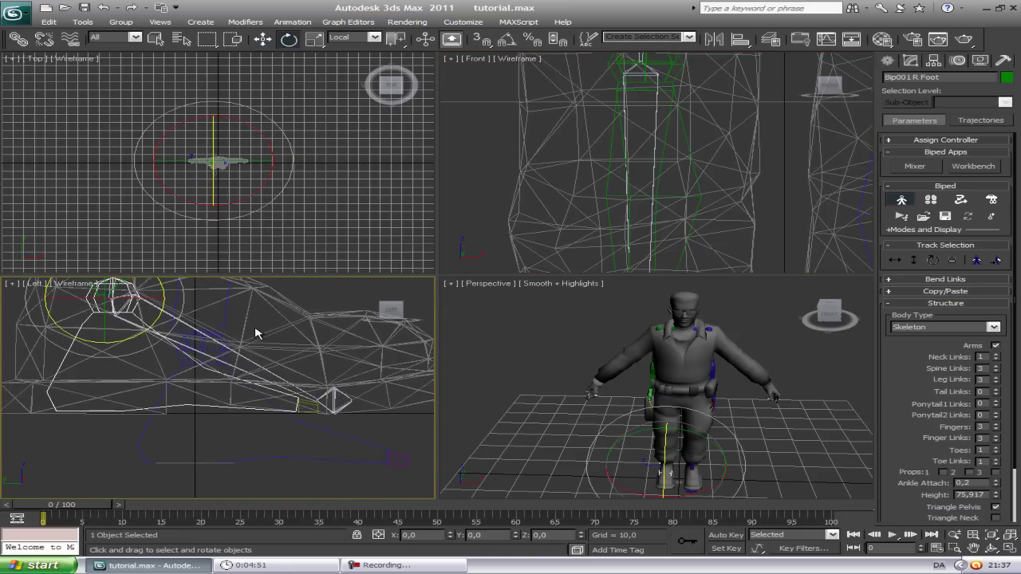
key(r)
drag(170, 297, 172, 298)
middle_drag(127, 323, 153, 358)
middle_drag(145, 290, 147, 303)
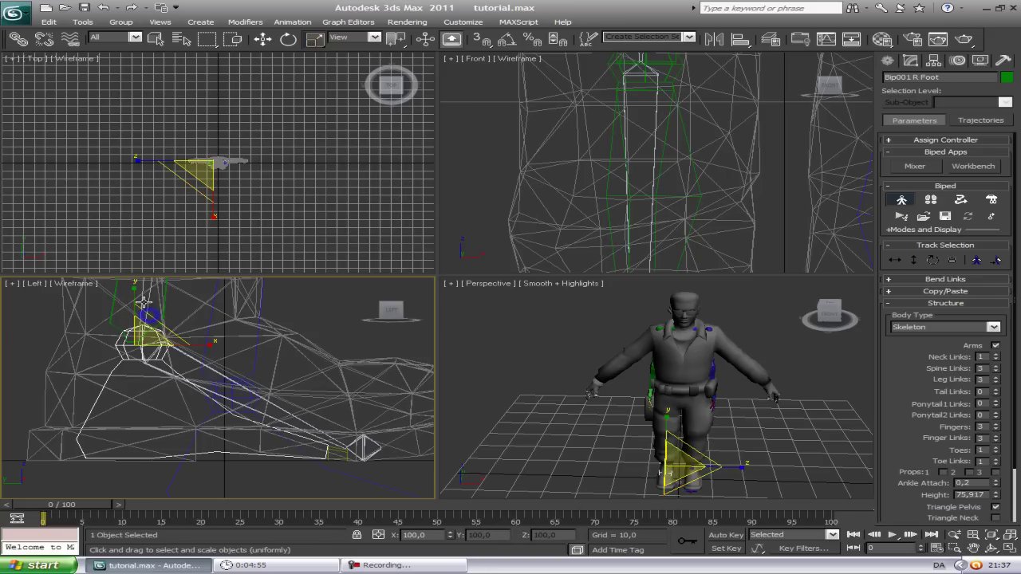
drag(139, 295, 142, 280)
scroll(317, 372, down, 2)
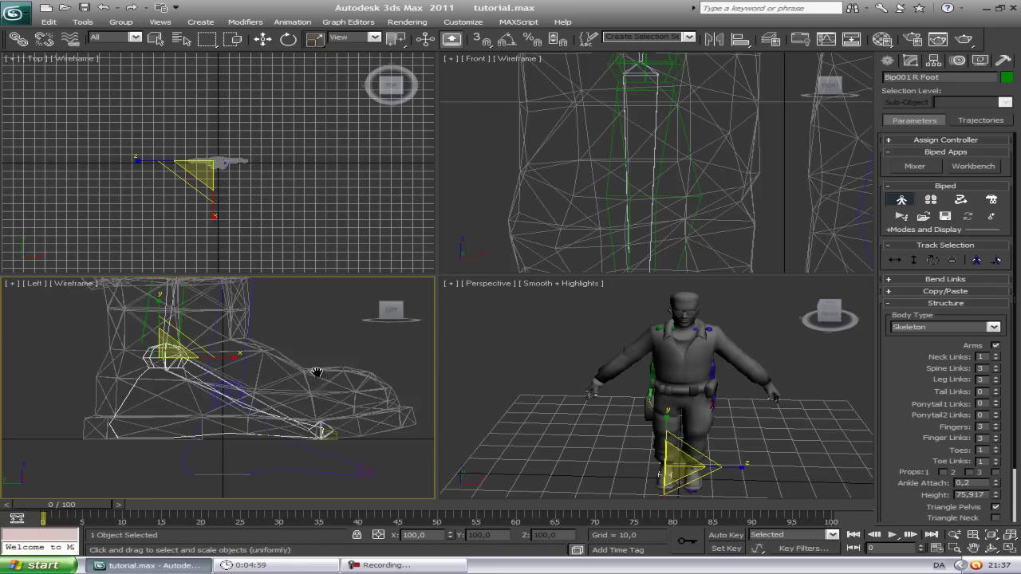
Compare the position of the biped's right toe with the character's right toe bone in the side view.
middle_drag(317, 372, 254, 348)
scroll(252, 349, up, 2)
middle_drag(321, 402, 295, 384)
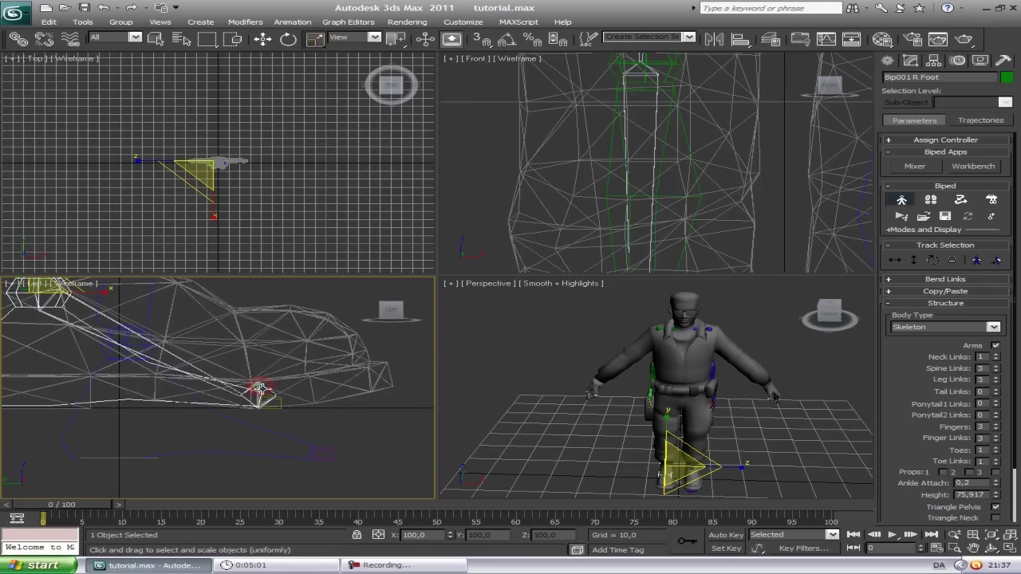
click(260, 389)
key(e)
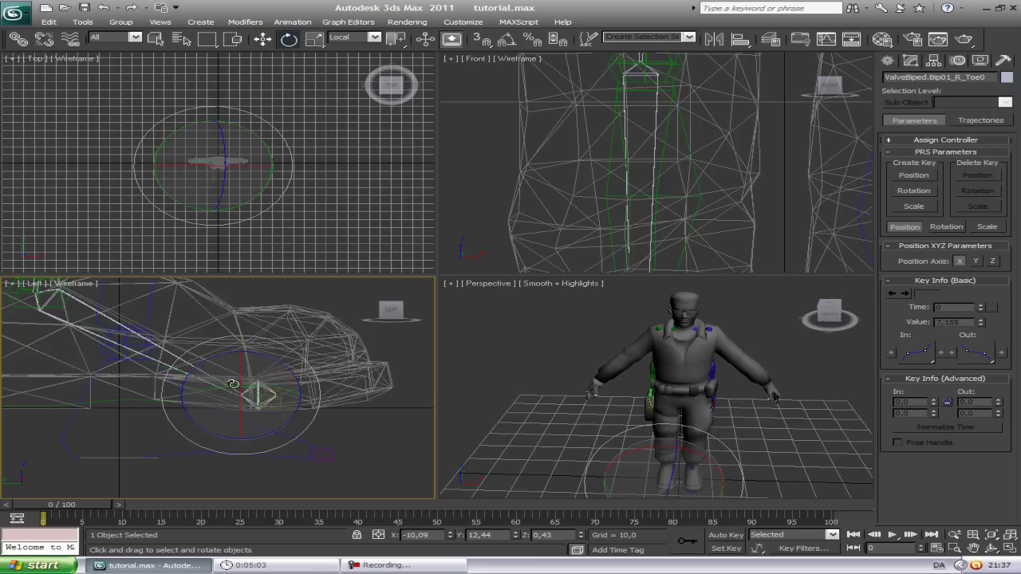
scroll(382, 413, up, 3)
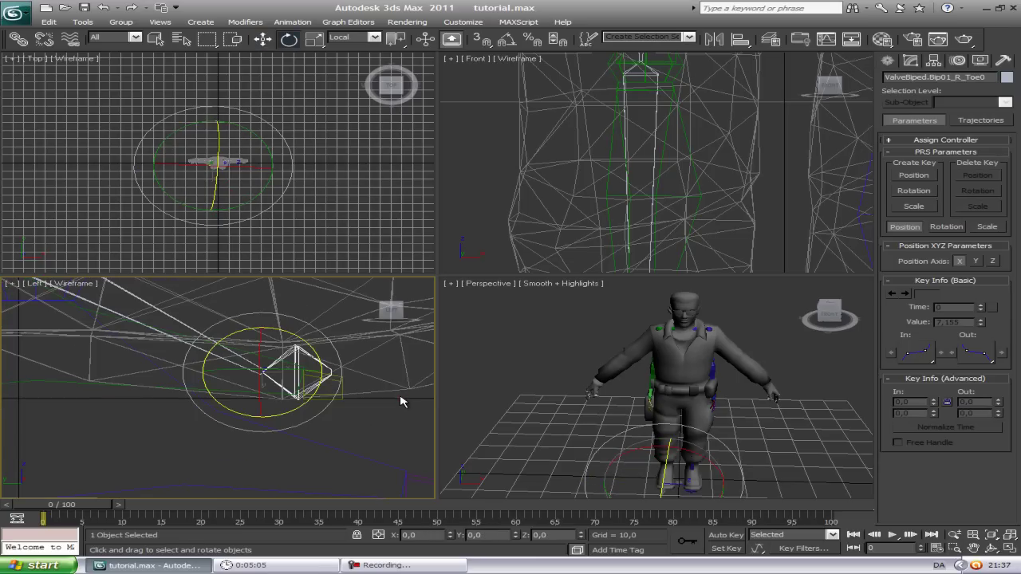
click(400, 397)
click(340, 381)
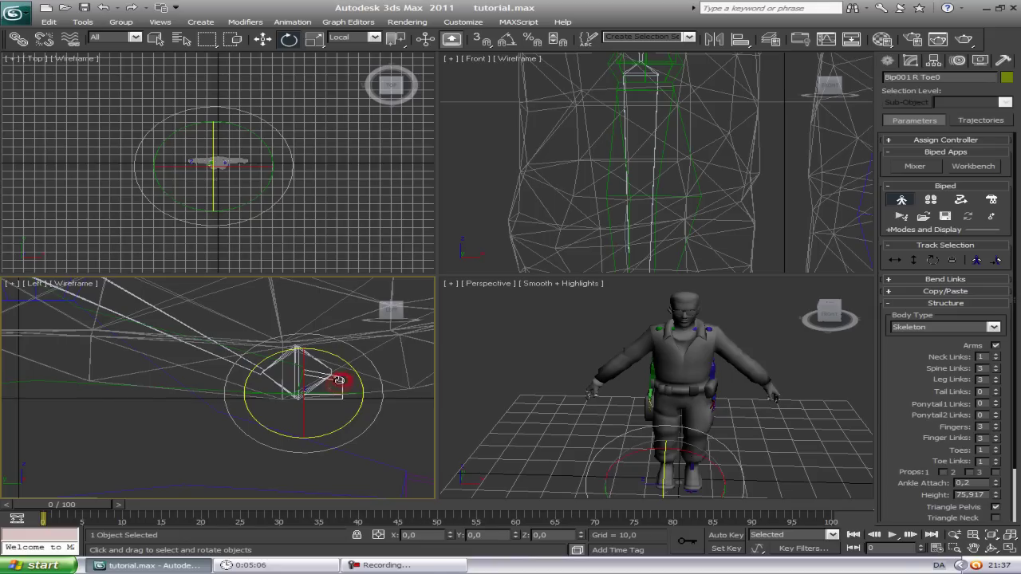
Scale the biped's right foot vertically to about 95 percent in the side view and rotate it slightly to meet the toe bone.
click(219, 391)
scroll(292, 397, down, 4)
key(r)
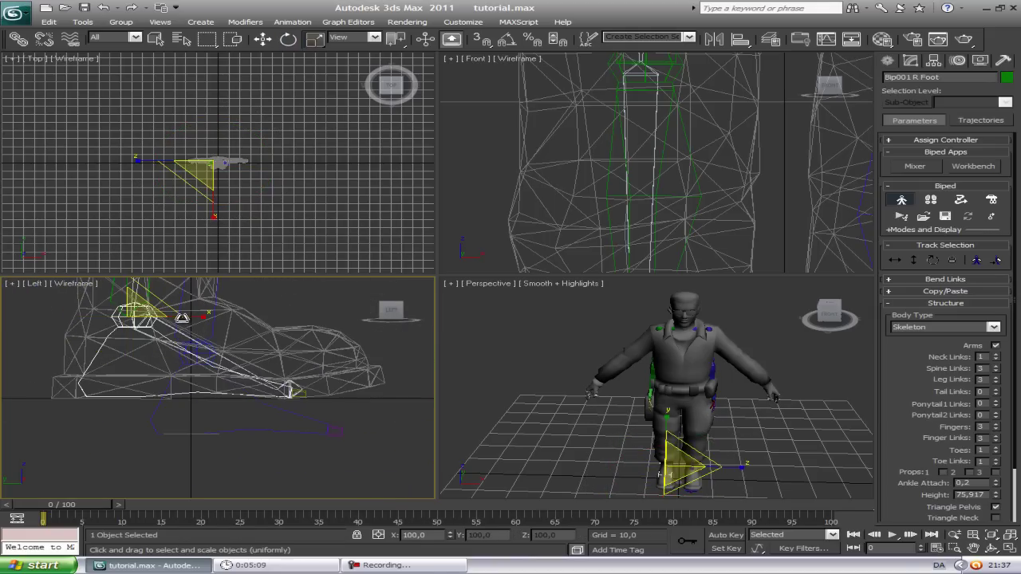
middle_drag(158, 296, 160, 337)
drag(128, 305, 128, 308)
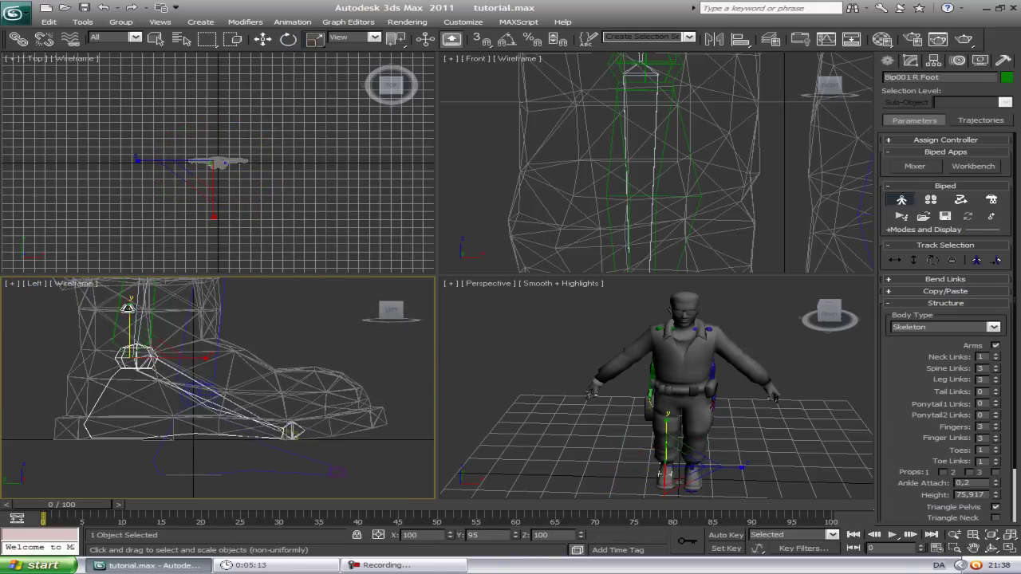
key(e)
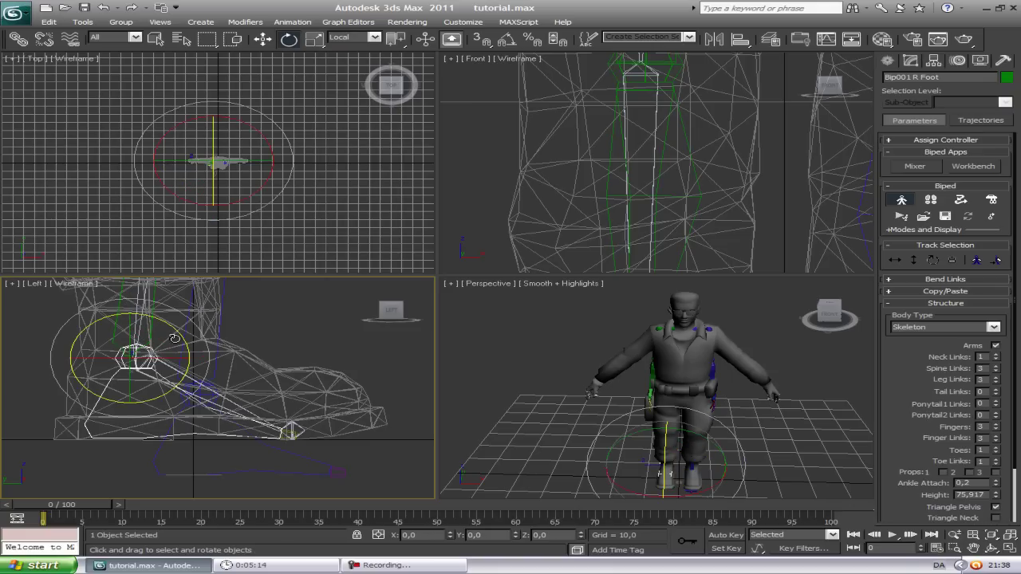
drag(179, 335, 175, 332)
Lengthen the biped's right toe toward the tip of the shoe in the side view.
middle_drag(341, 413, 259, 386)
scroll(276, 351, up, 3)
scroll(258, 386, up, 2)
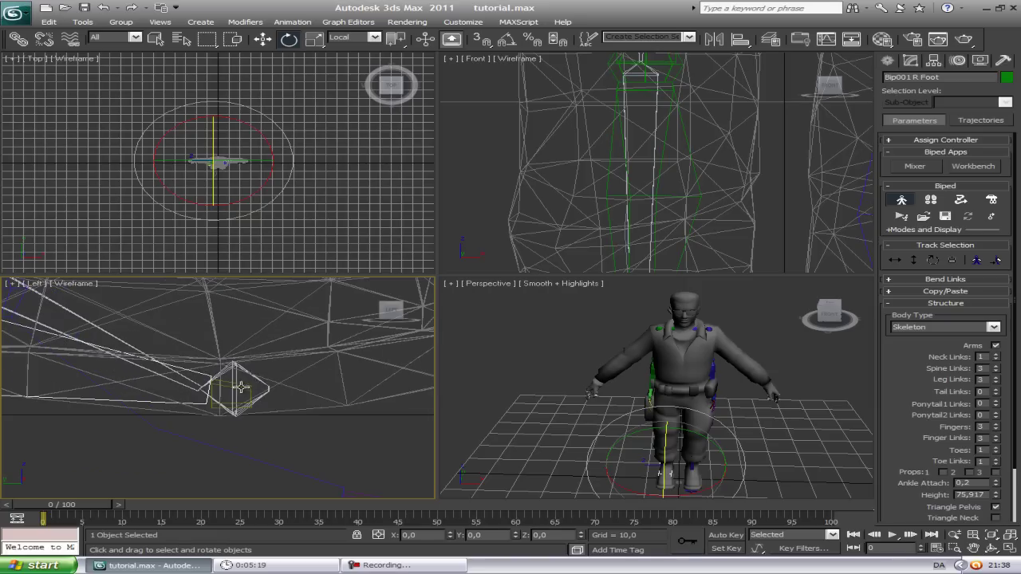
click(242, 387)
key(w)
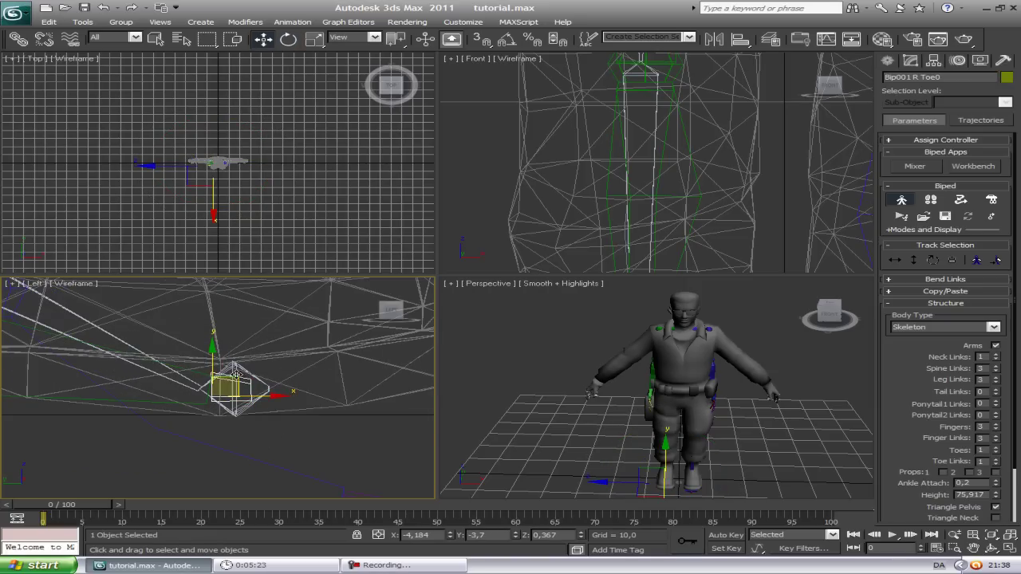
key(r)
drag(276, 393, 436, 358)
Rotate the biped's right toe slightly upward in the side view to follow the shoe and lengthen it a little more.
middle_drag(309, 341, 327, 390)
key(e)
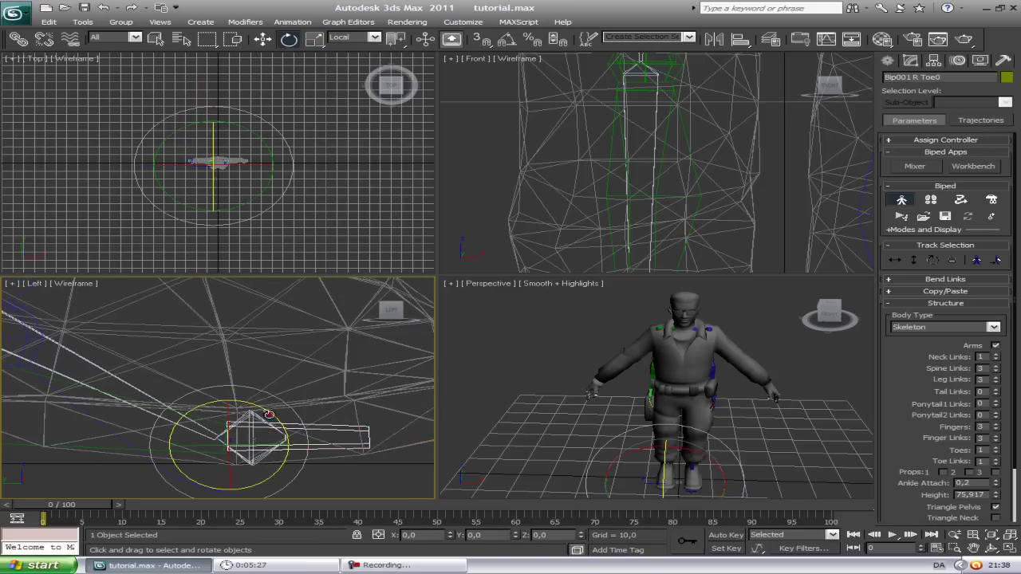
drag(269, 414, 243, 409)
scroll(221, 390, down, 3)
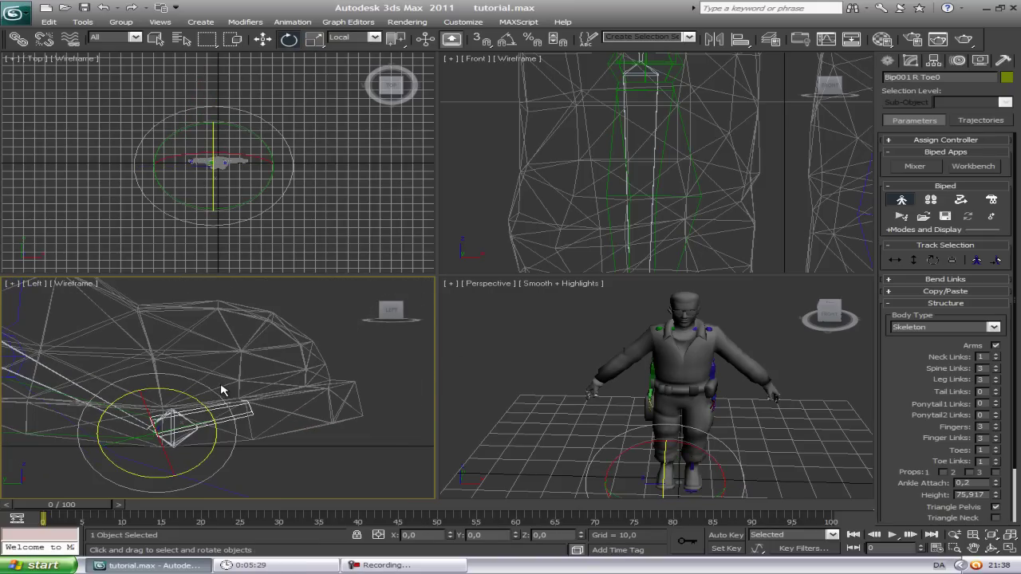
key(r)
drag(225, 432, 228, 432)
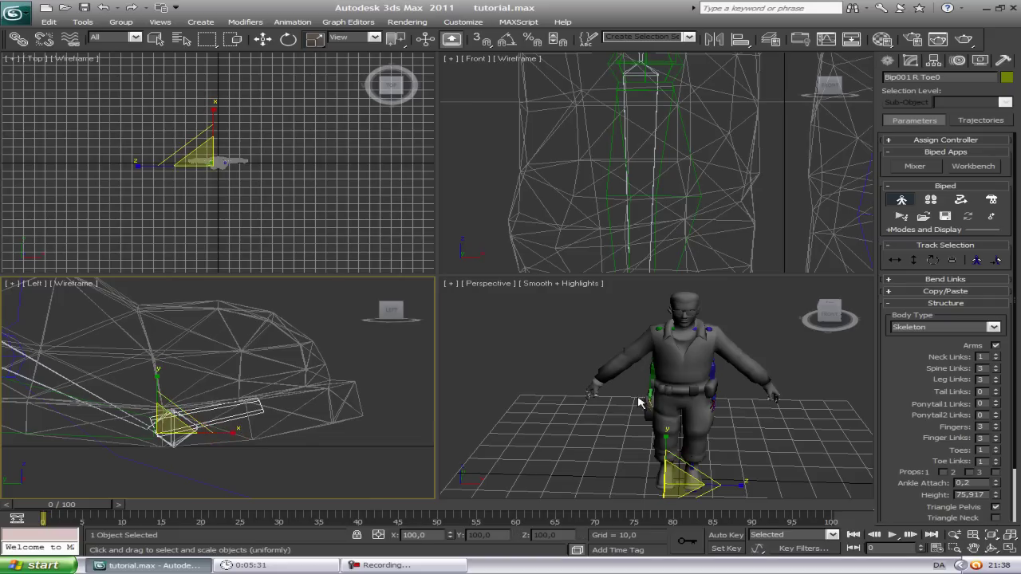
Show the perspective view in wireframe and scale the biped's right toe further toward the shoe tip.
scroll(640, 403, down, 2)
middle_drag(640, 406, 673, 374)
scroll(661, 353, up, 5)
scroll(647, 314, up, 3)
key(F3)
drag(674, 375, 656, 402)
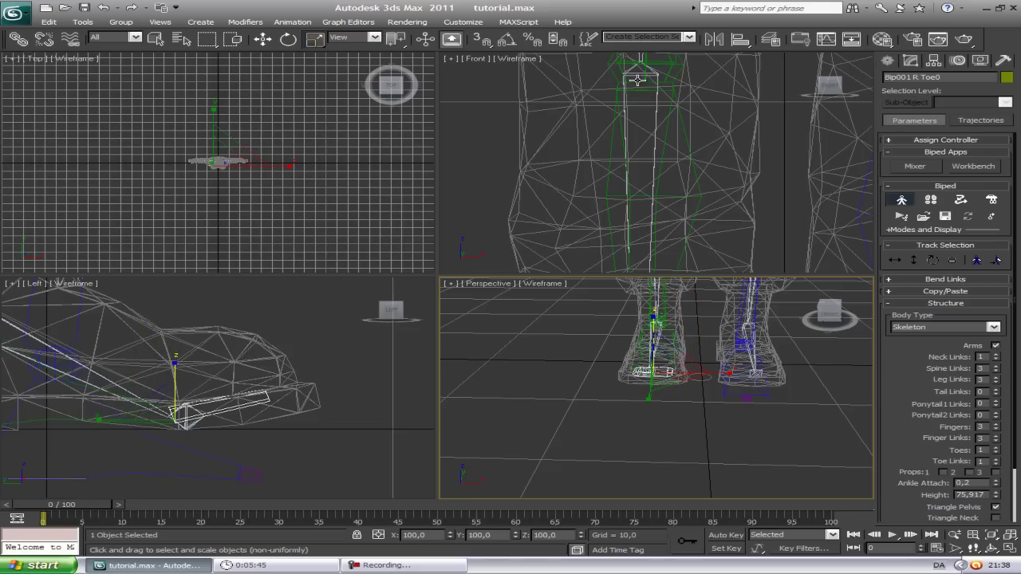
key(ctrl+e)
scroll(561, 119, down, 5)
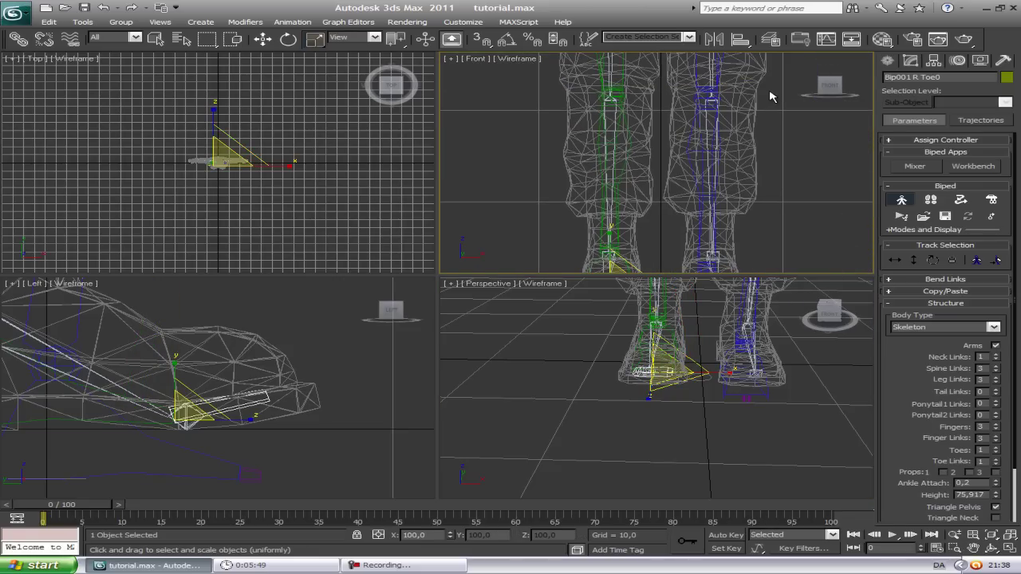
middle_drag(770, 97, 683, 161)
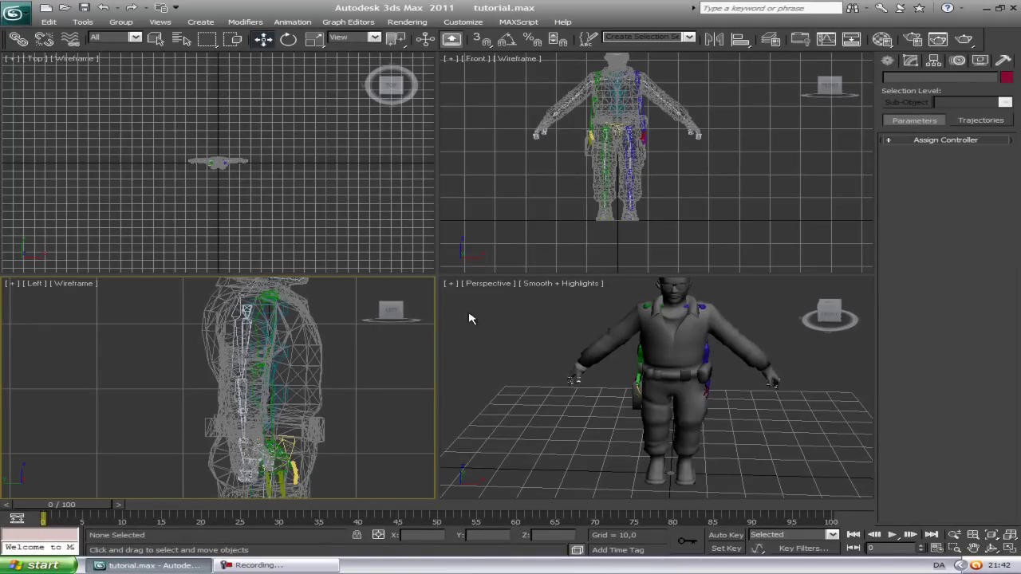
Raise the biped's lowest spine link by about 3.3 units in the front view onto the character's spine joint.
alt+middle_drag(469, 318, 622, 157)
scroll(558, 98, up, 4)
scroll(688, 163, up, 5)
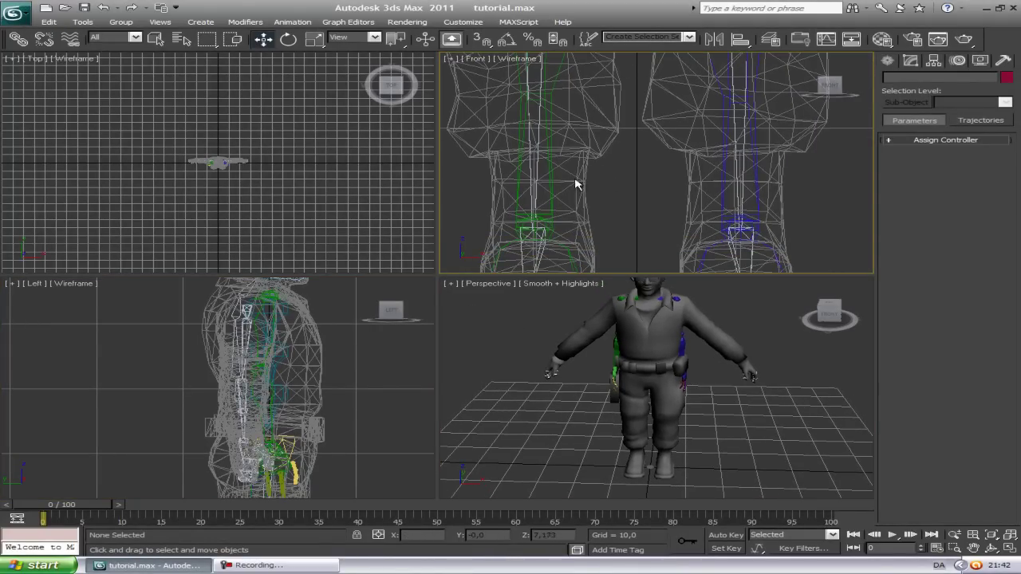
scroll(675, 388, up, 5)
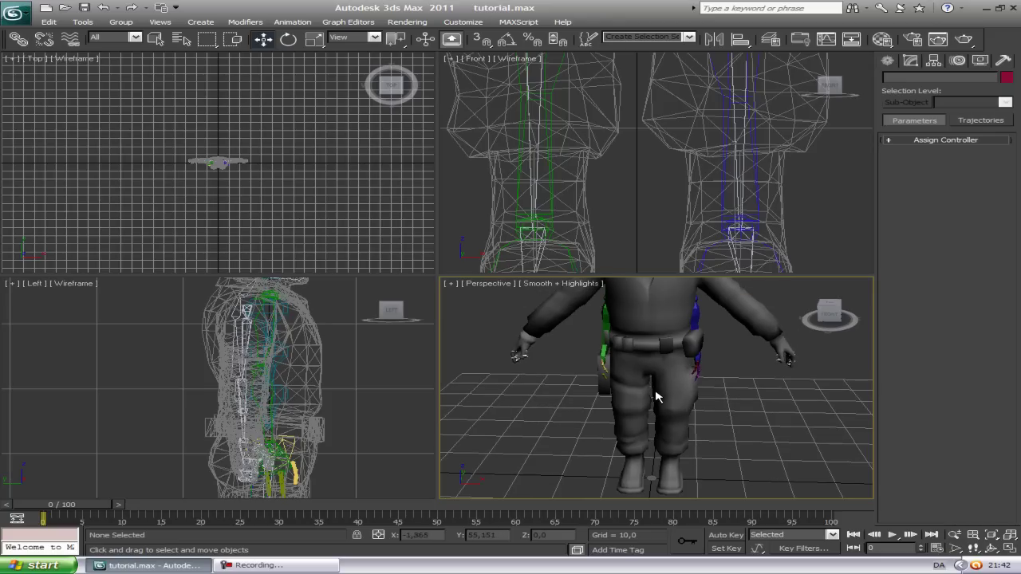
alt+middle_drag(646, 388, 637, 361)
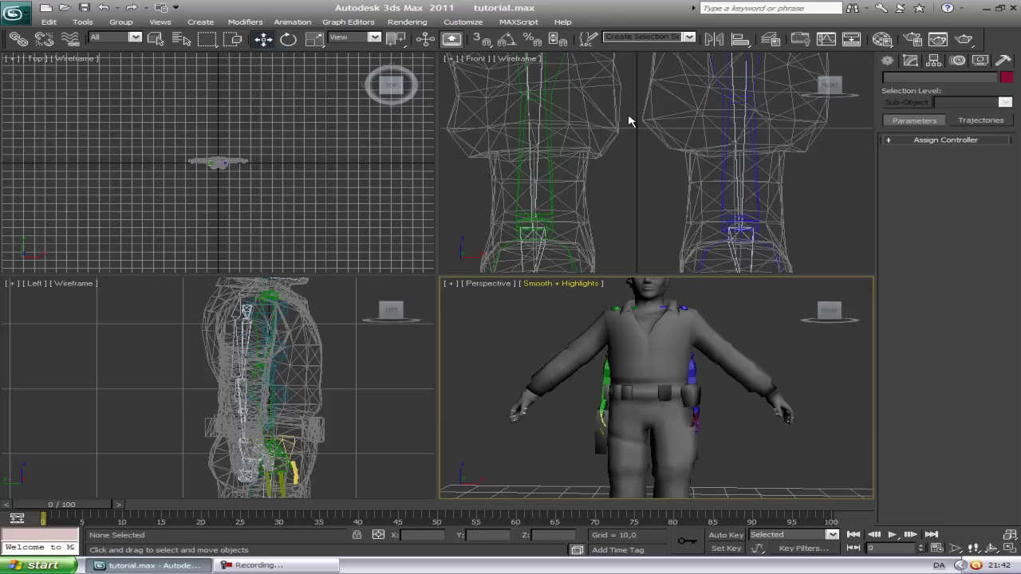
scroll(638, 152, up, 8)
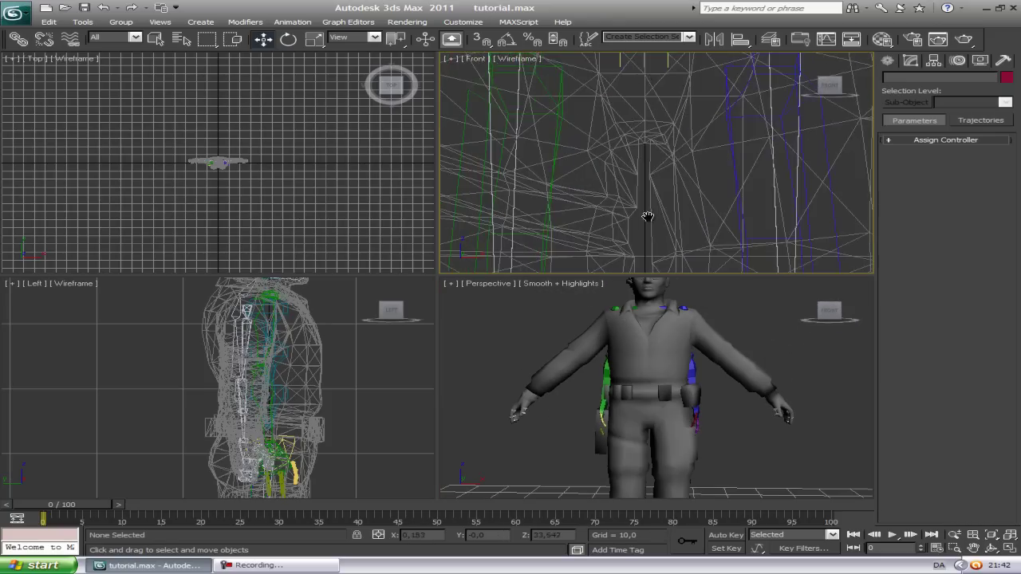
middle_drag(648, 216, 656, 185)
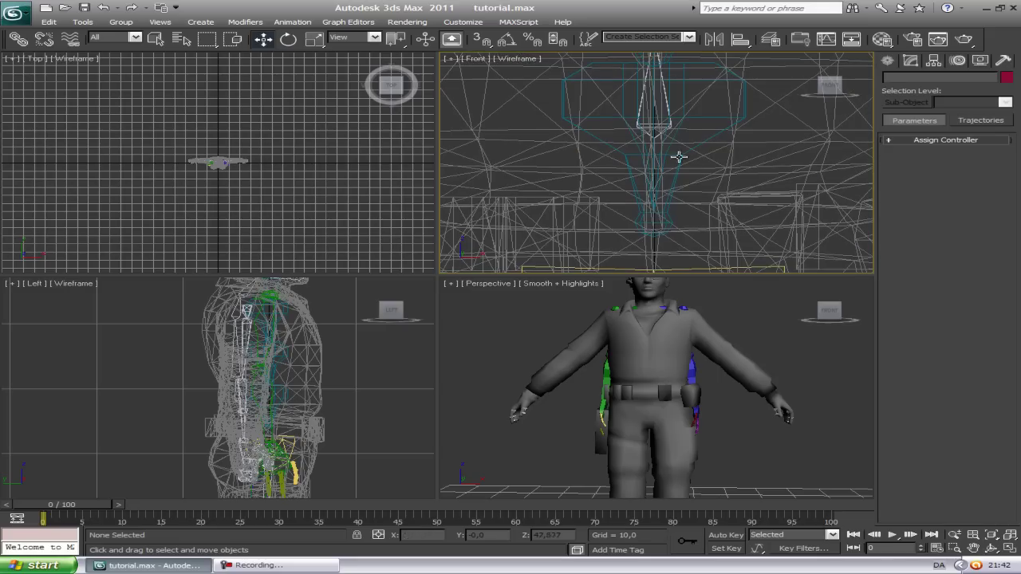
click(660, 209)
drag(654, 171, 656, 76)
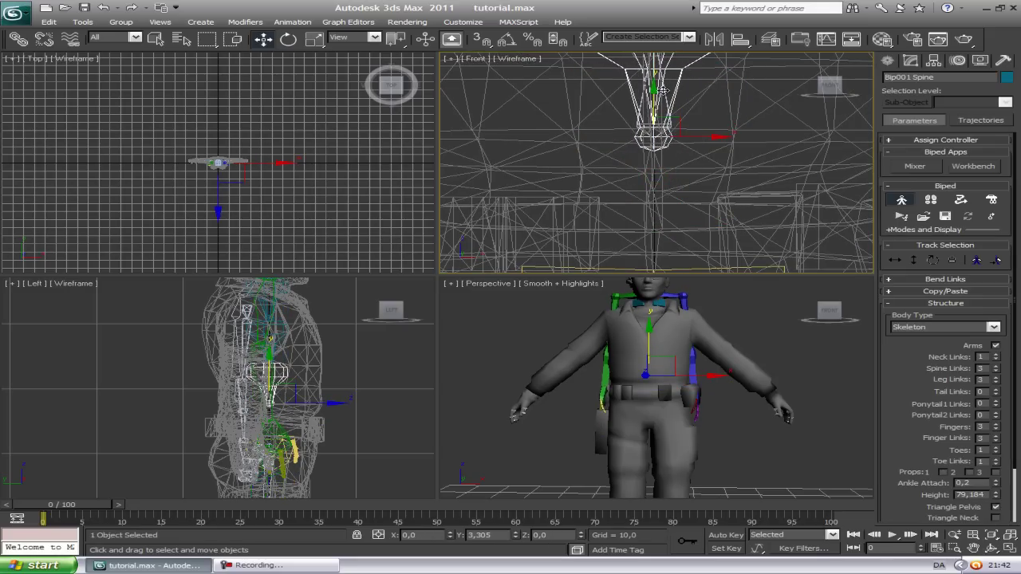
Shorten the biped's lowest spine link along its length to fit the character's matching spine bone.
middle_drag(663, 90, 671, 227)
middle_drag(670, 134, 667, 163)
key(r)
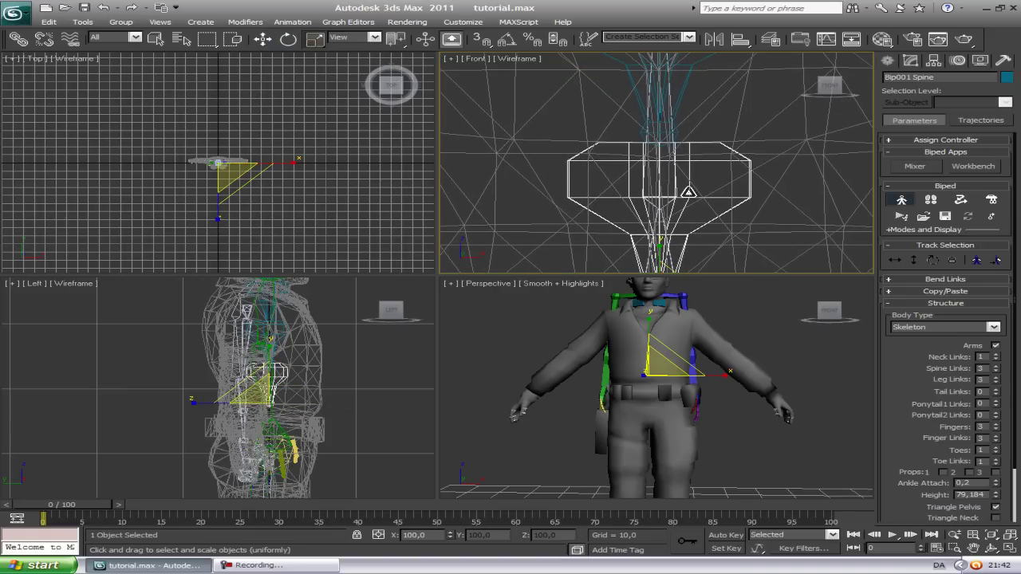
middle_drag(694, 218, 660, 136)
drag(692, 223, 645, 238)
Scale the biped's middle spine link, Spine1, along its length to about 140 percent to reach the character's next spine joint.
middle_drag(642, 118, 646, 217)
middle_drag(640, 84, 644, 173)
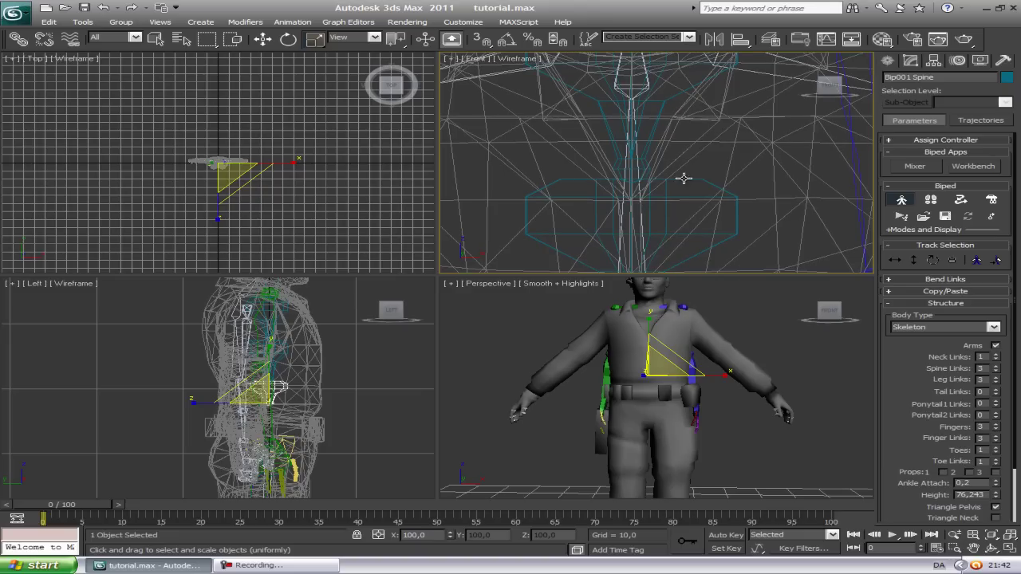
click(684, 180)
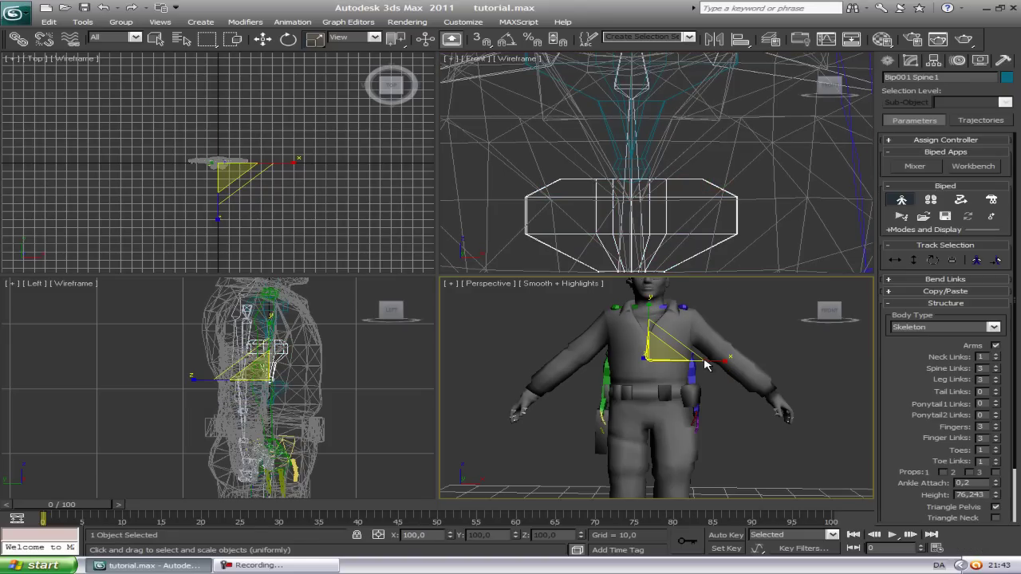
drag(718, 354, 740, 355)
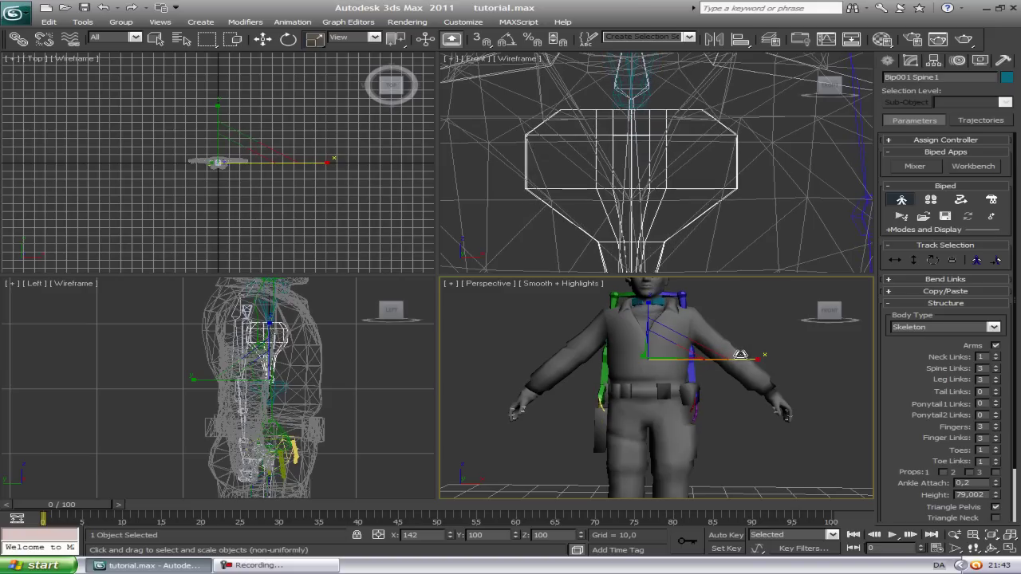
Scale the biped's top spine link, Spine2, along its length to about 54 percent to fit the character's upper spine bone.
middle_drag(656, 186, 674, 141)
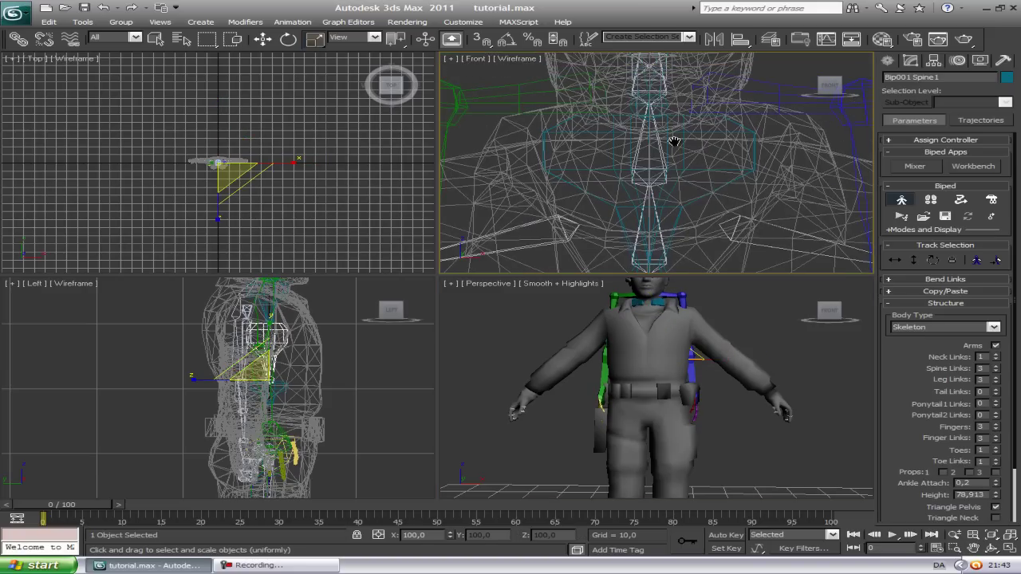
click(750, 150)
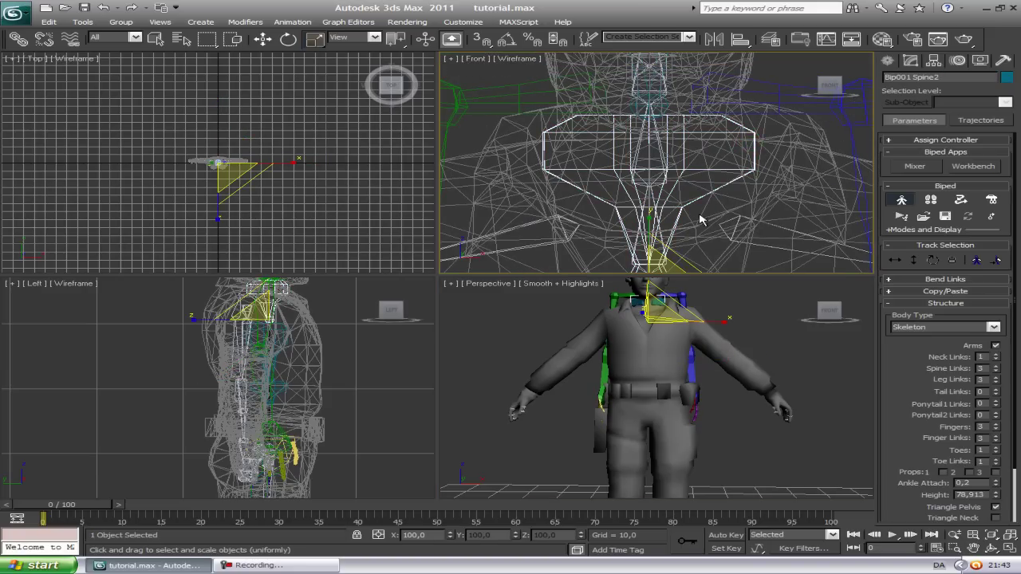
middle_drag(701, 219, 650, 170)
drag(676, 225, 626, 241)
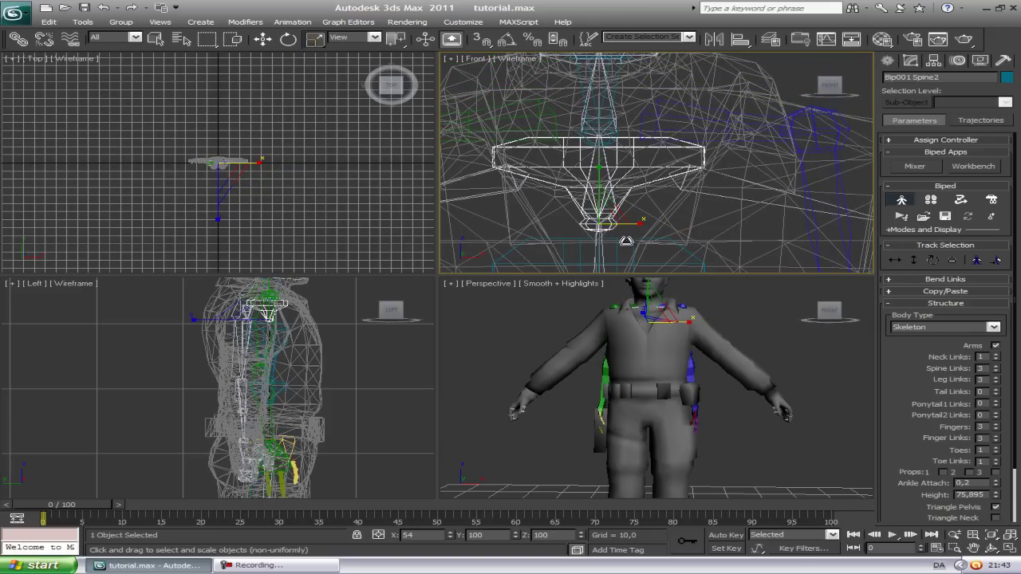
Lengthen the biped's neck slightly along its length until it fits the character's neck bone.
middle_drag(689, 163, 635, 150)
click(685, 105)
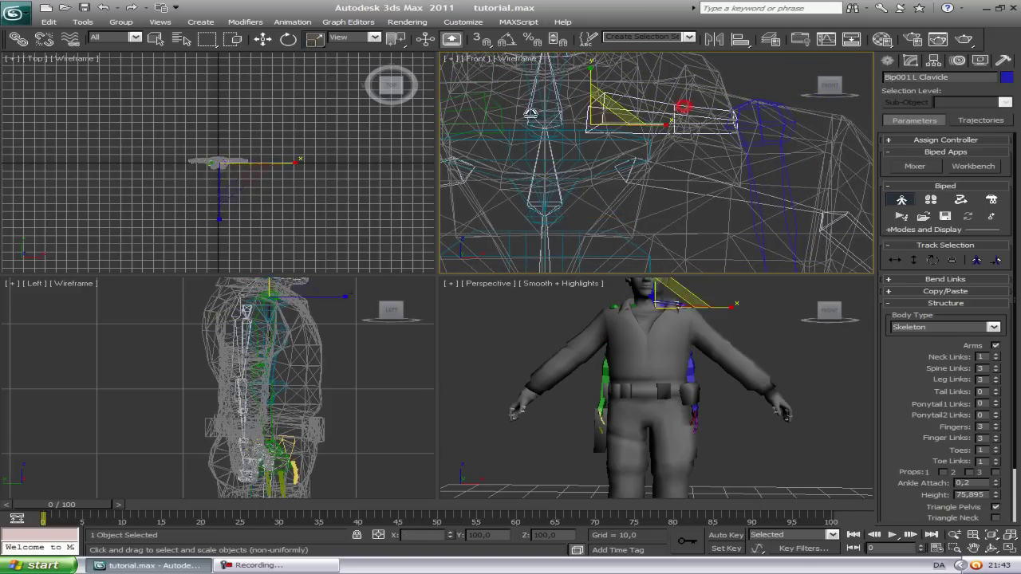
key(w)
middle_drag(581, 117, 564, 170)
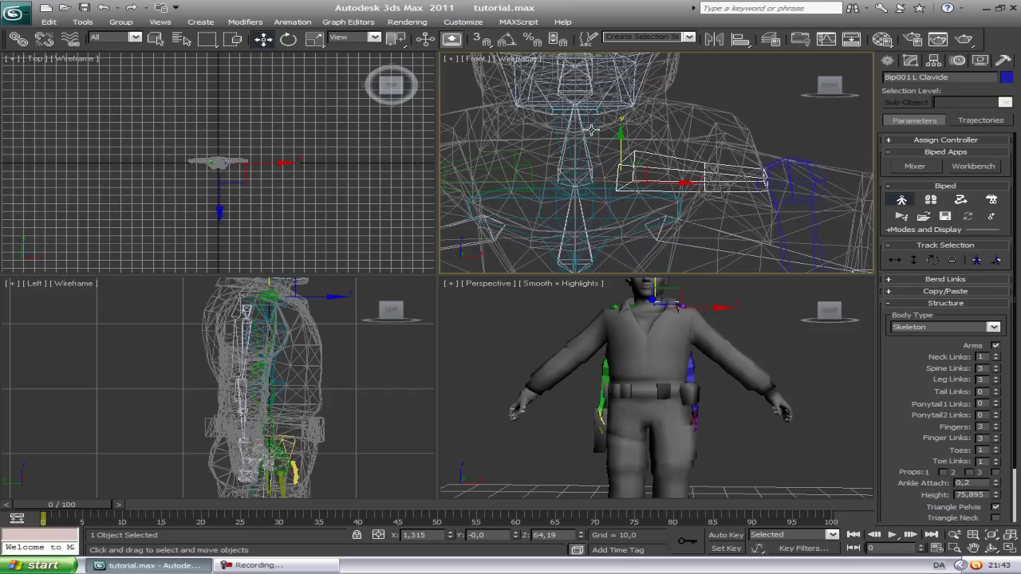
middle_drag(590, 128, 587, 177)
key(r)
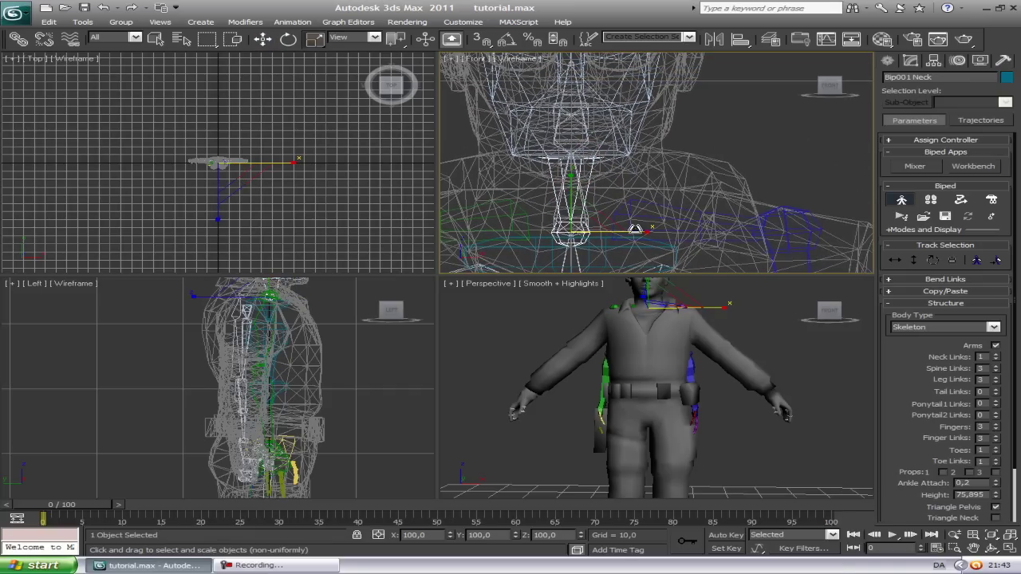
drag(635, 229, 638, 228)
Move the biped's left clavicle in the front view onto the character's left clavicle joint, to about X 2.034 and Z 62.507.
click(623, 153)
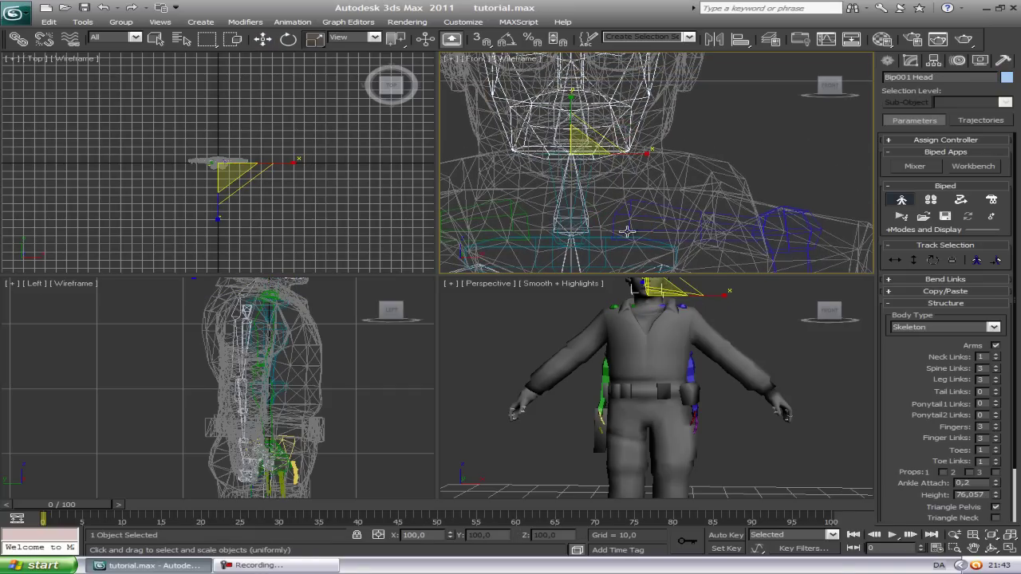
click(720, 224)
middle_drag(720, 224, 697, 165)
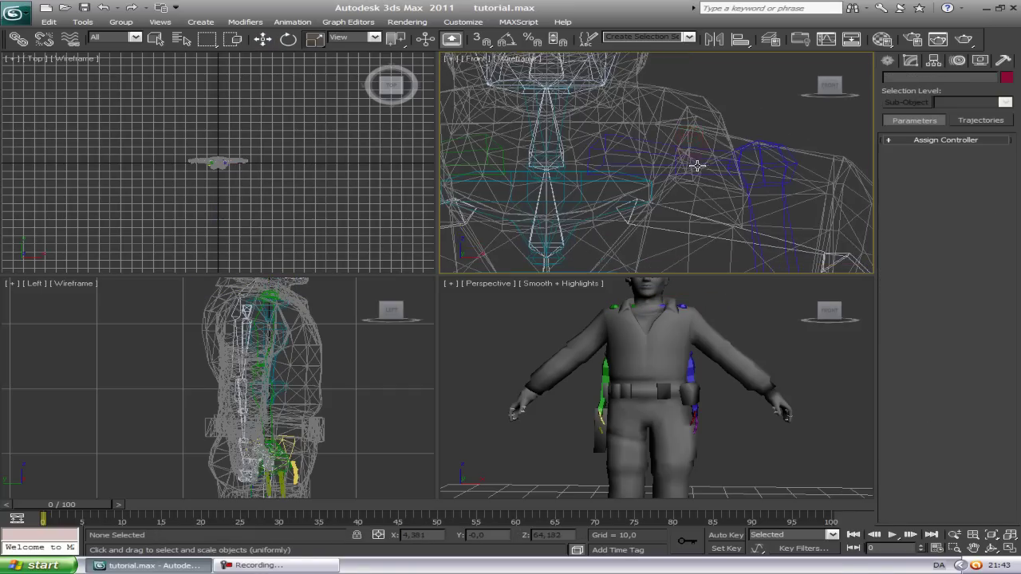
click(644, 151)
key(w)
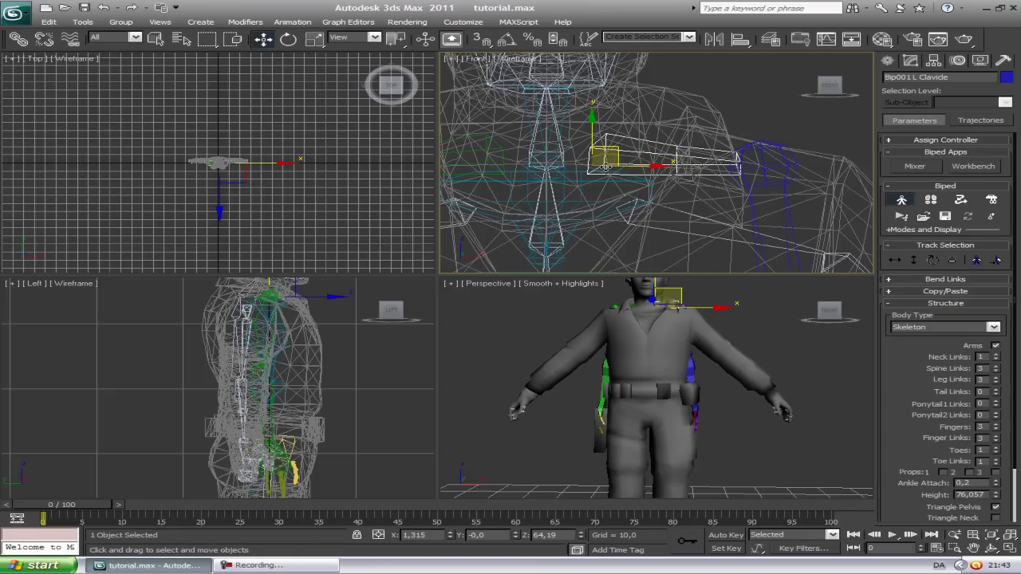
drag(613, 158, 643, 189)
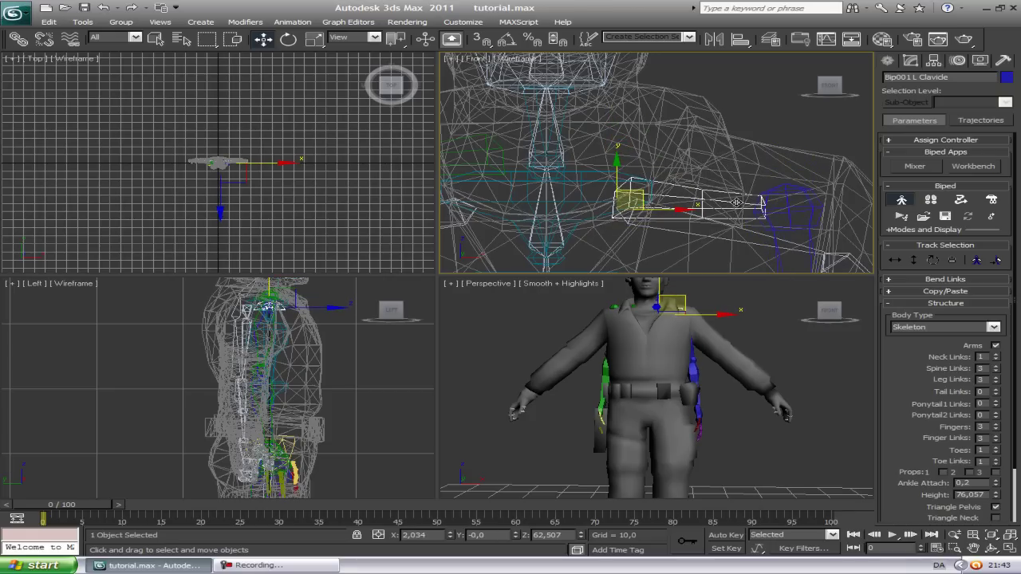
Rotate the biped's left clavicle about 13.7 degrees downward in the front view and lengthen it to about 113 percent toward the shoulder joint.
middle_drag(737, 202, 672, 176)
key(e)
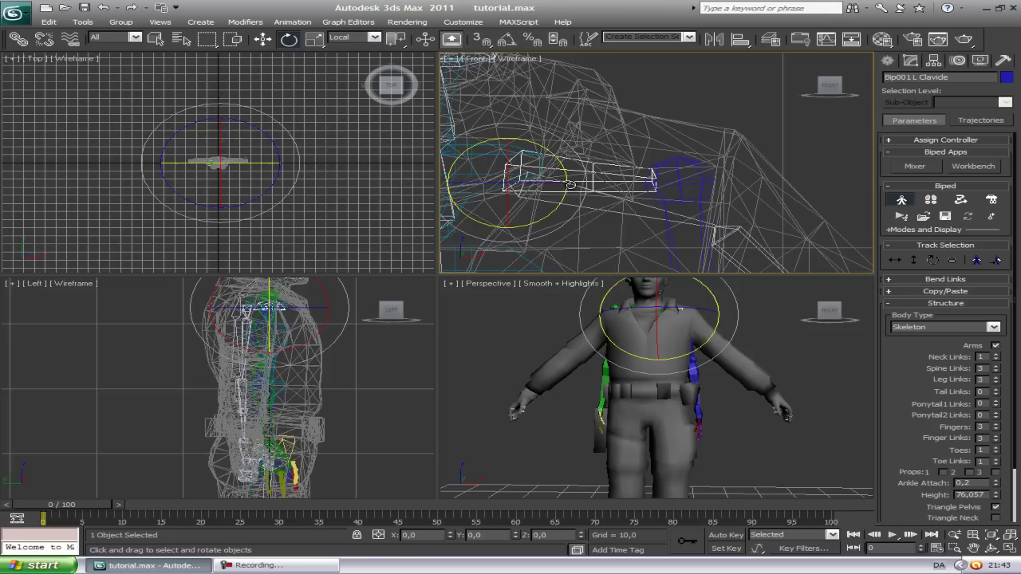
drag(564, 165, 569, 182)
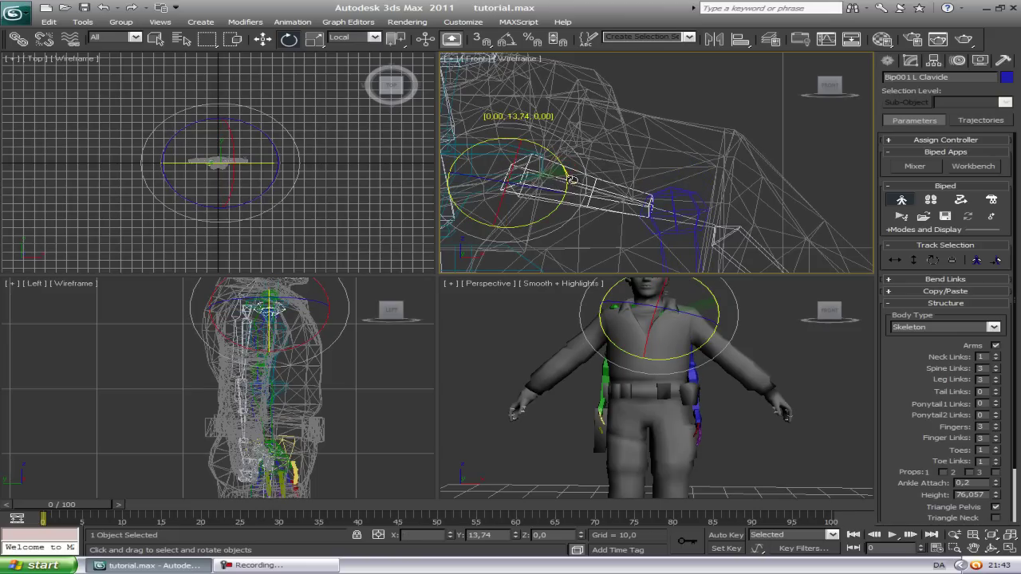
key(w)
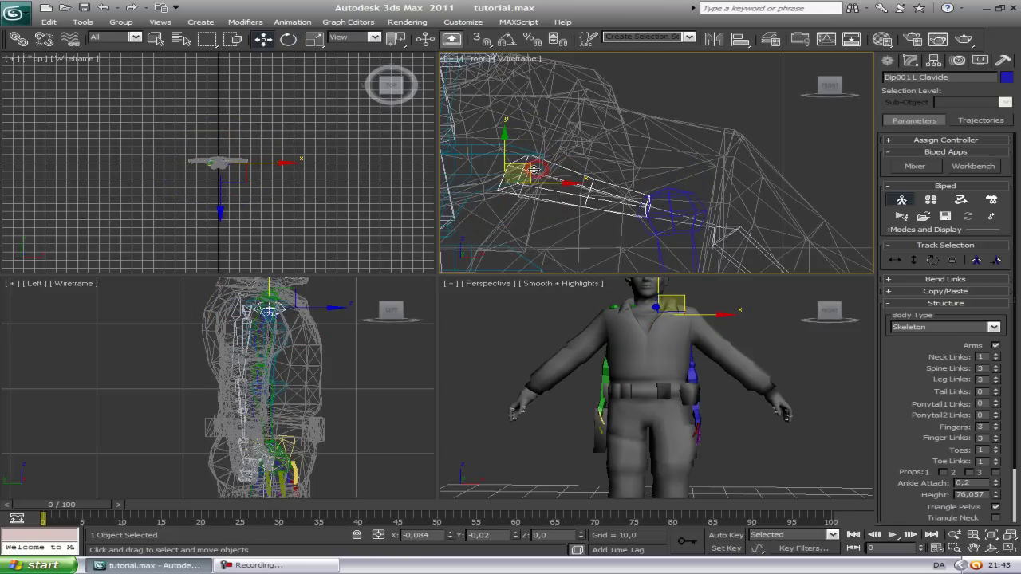
key(e)
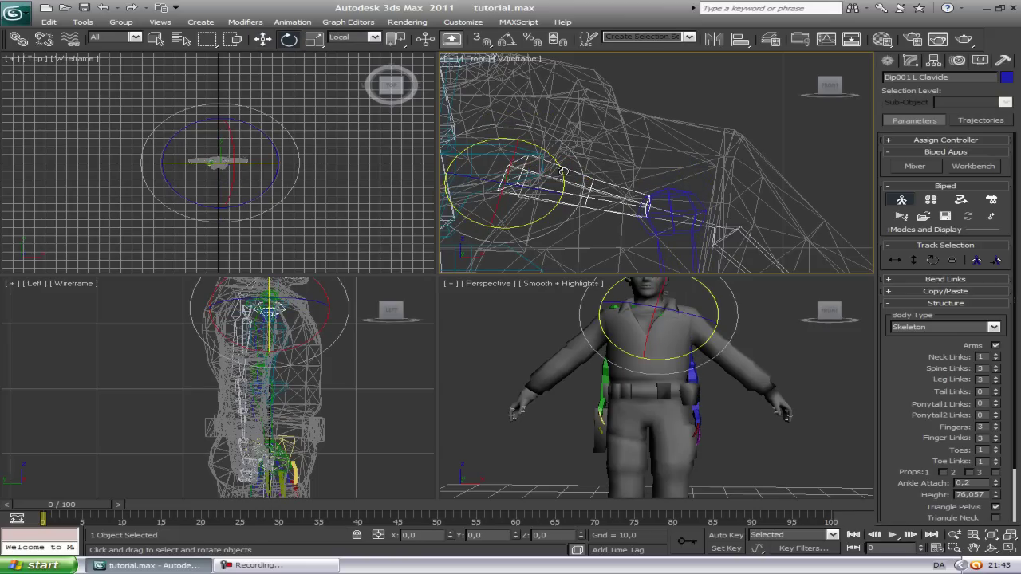
key(r)
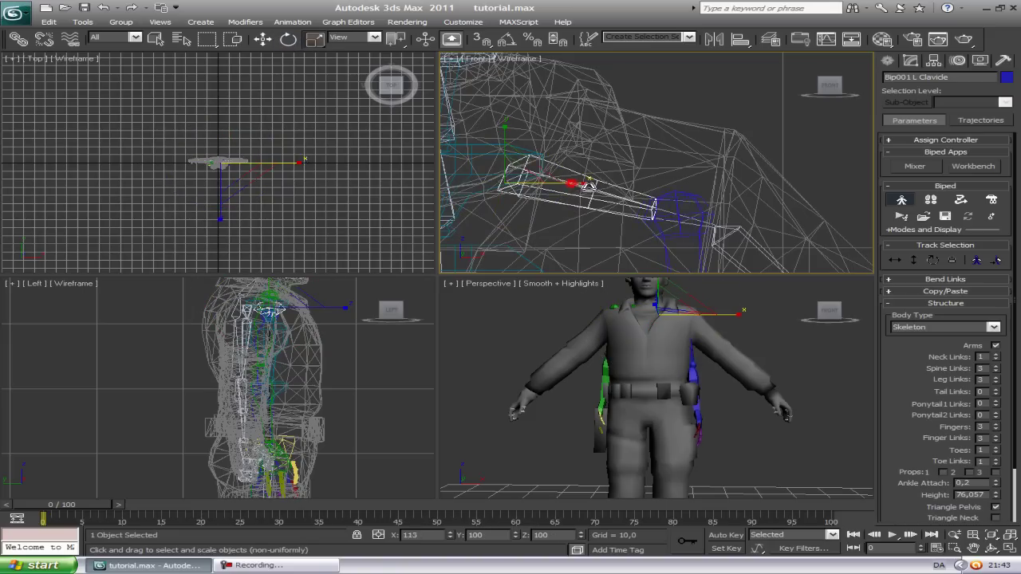
drag(588, 186, 558, 170)
Rotate the biped's left upper arm outward in the front view until it follows the character's upper arm bone.
key(e)
middle_drag(754, 202, 659, 149)
click(630, 216)
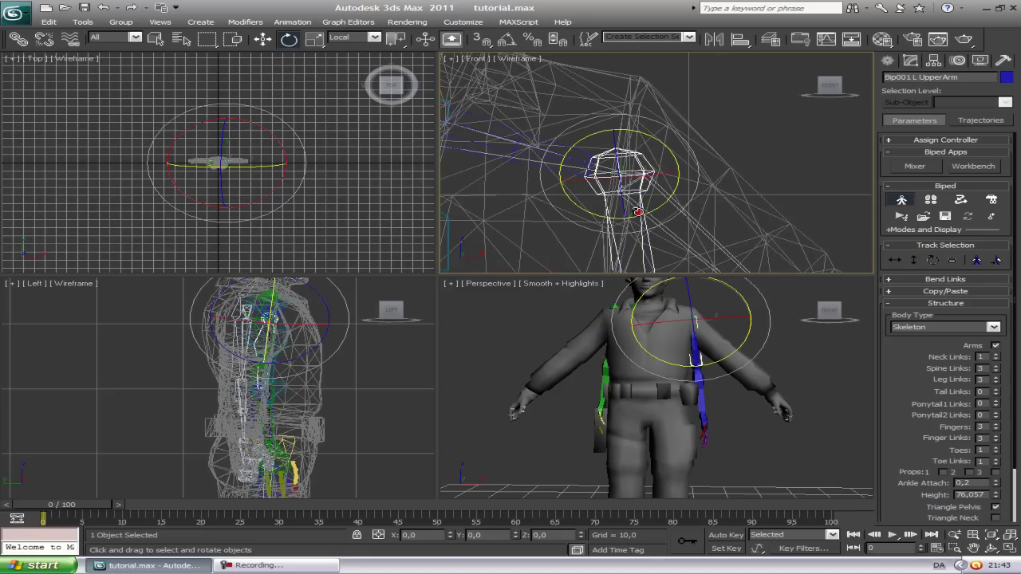
middle_drag(693, 208, 679, 170)
drag(648, 165, 680, 138)
middle_drag(785, 268, 638, 170)
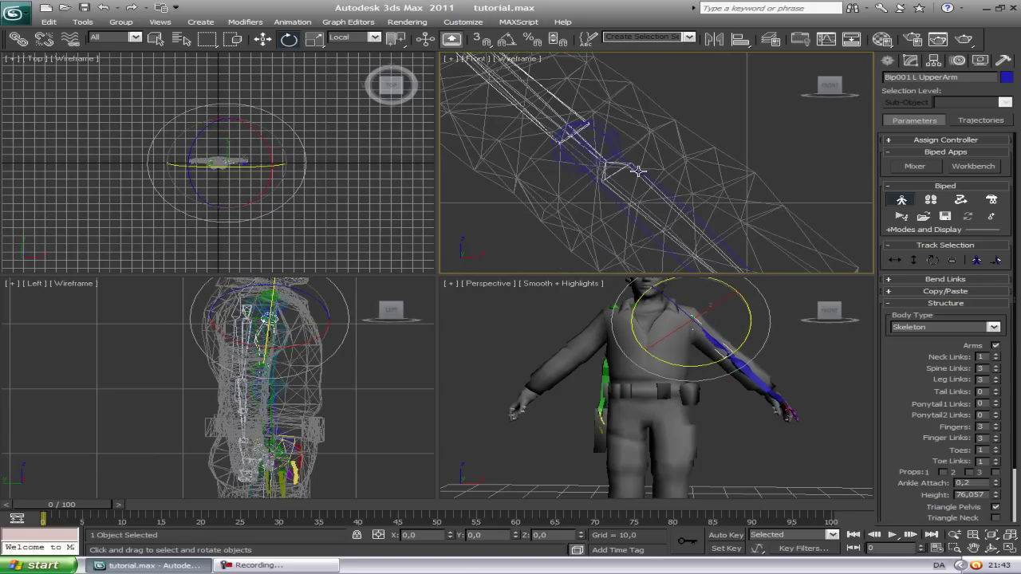
scroll(583, 144, down, 4)
middle_drag(532, 102, 588, 146)
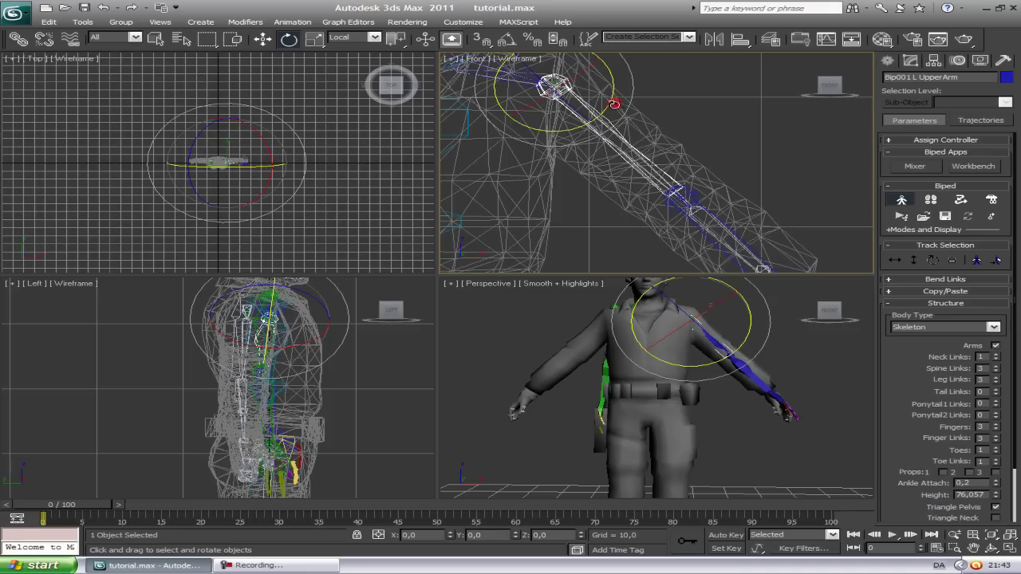
drag(615, 104, 616, 100)
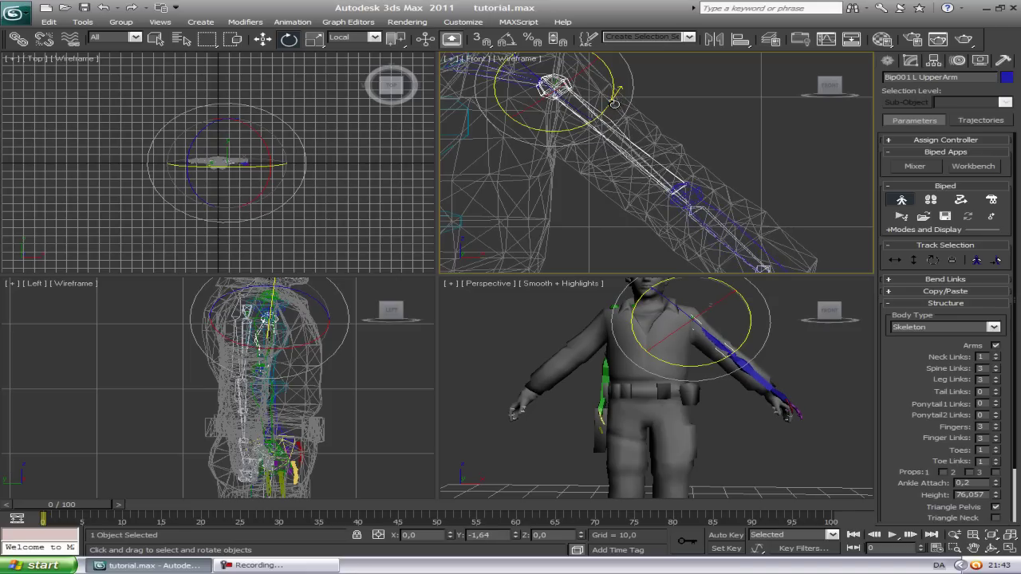
Lengthen the biped's left upper arm slightly to reach the character's elbow joint and fine-tune its rotation in the front view.
key(r)
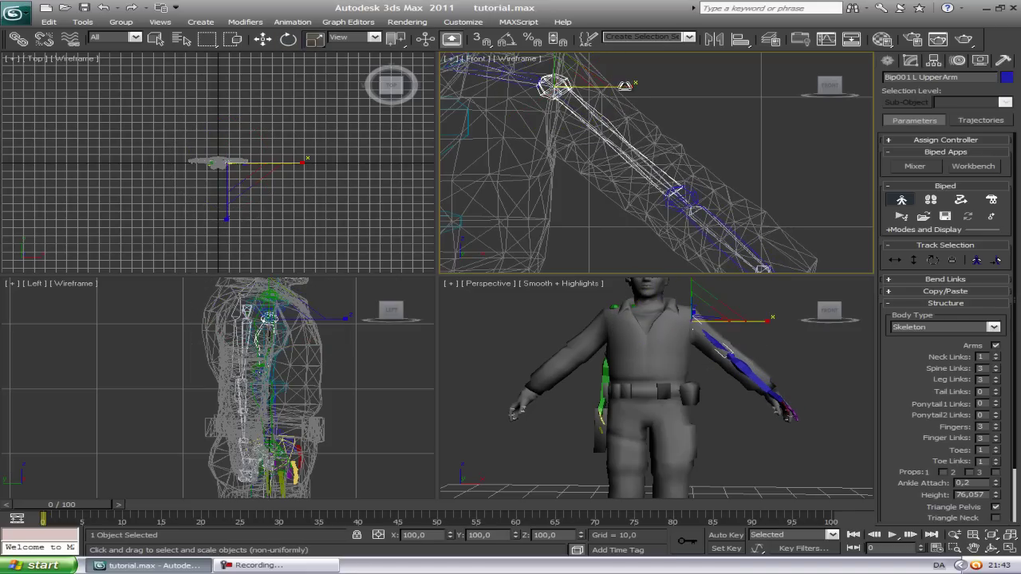
drag(625, 85, 631, 89)
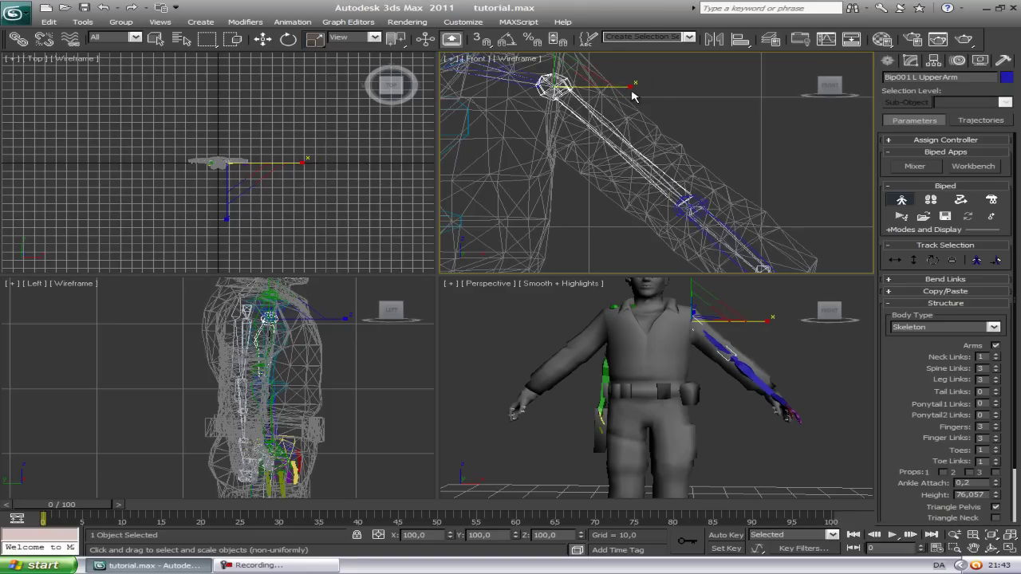
middle_drag(635, 117, 590, 100)
middle_drag(674, 193, 595, 107)
scroll(595, 107, up, 2)
middle_drag(583, 153, 603, 207)
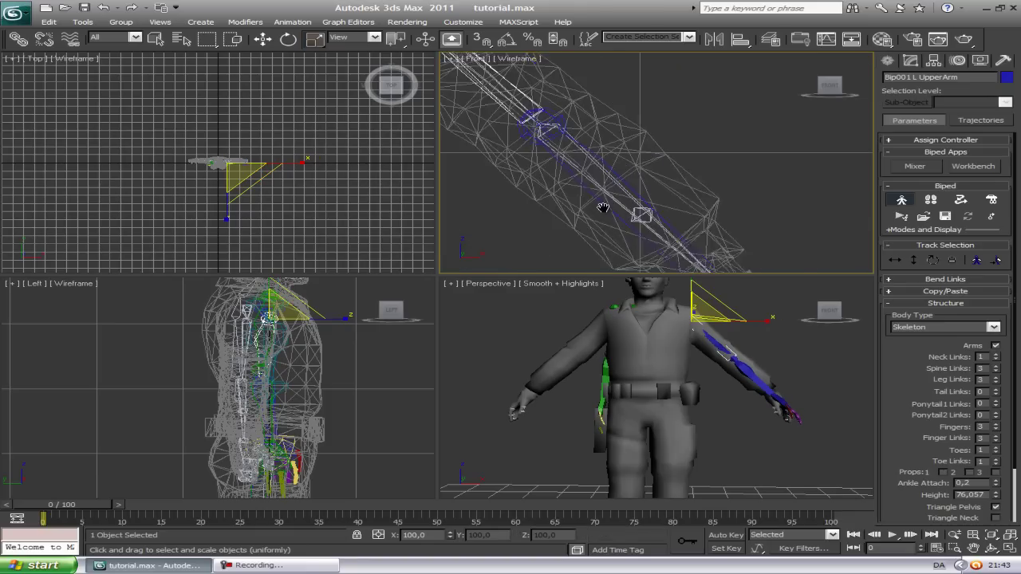
scroll(603, 207, down, 5)
key(e)
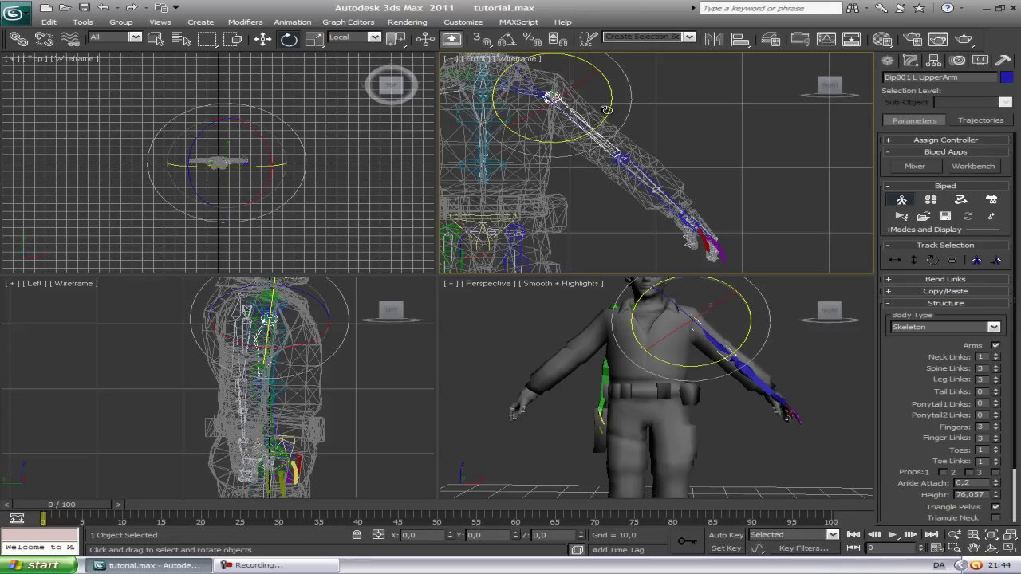
drag(607, 109, 609, 109)
Lengthen the biped's left forearm until its end reaches the wrist joint of the character's skeleton.
scroll(538, 159, up, 3)
middle_drag(659, 171, 699, 228)
click(624, 150)
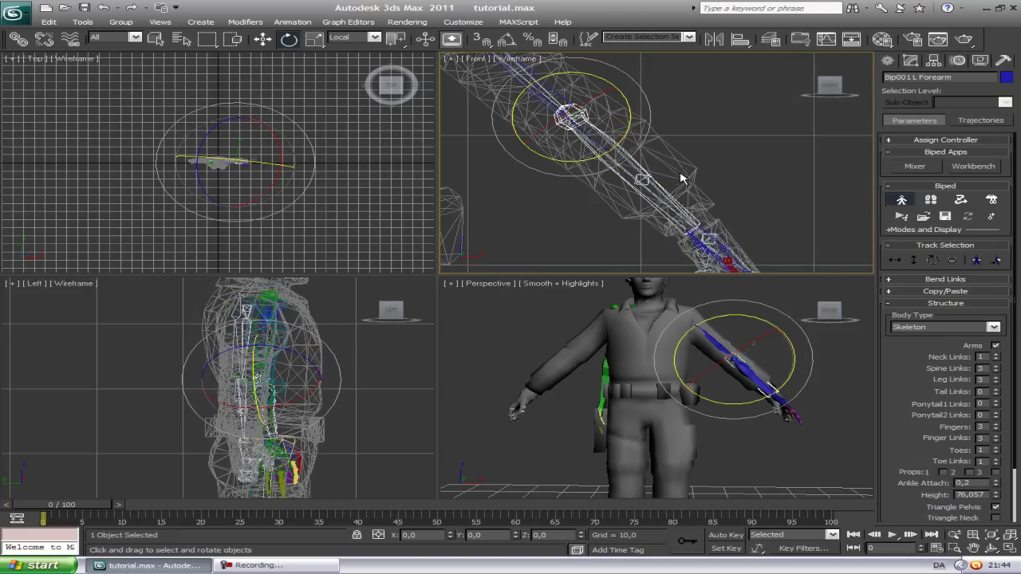
middle_drag(681, 179, 658, 114)
scroll(674, 193, up, 3)
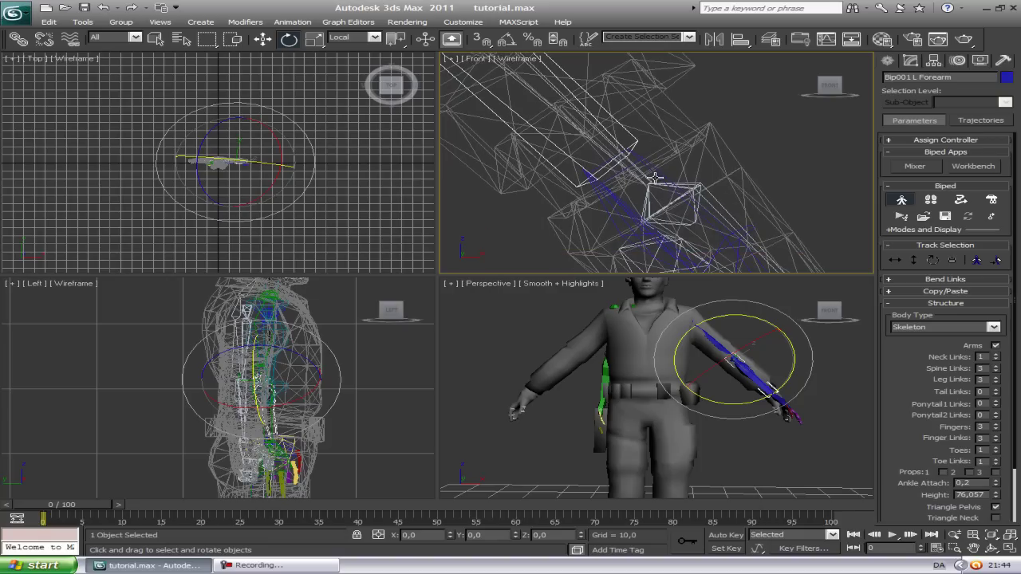
click(686, 194)
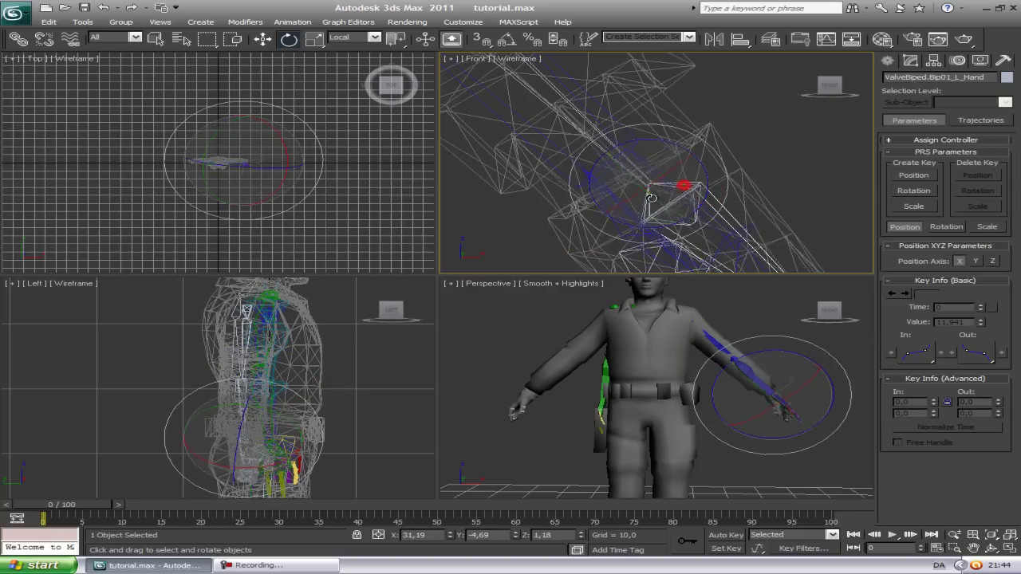
click(611, 106)
click(611, 112)
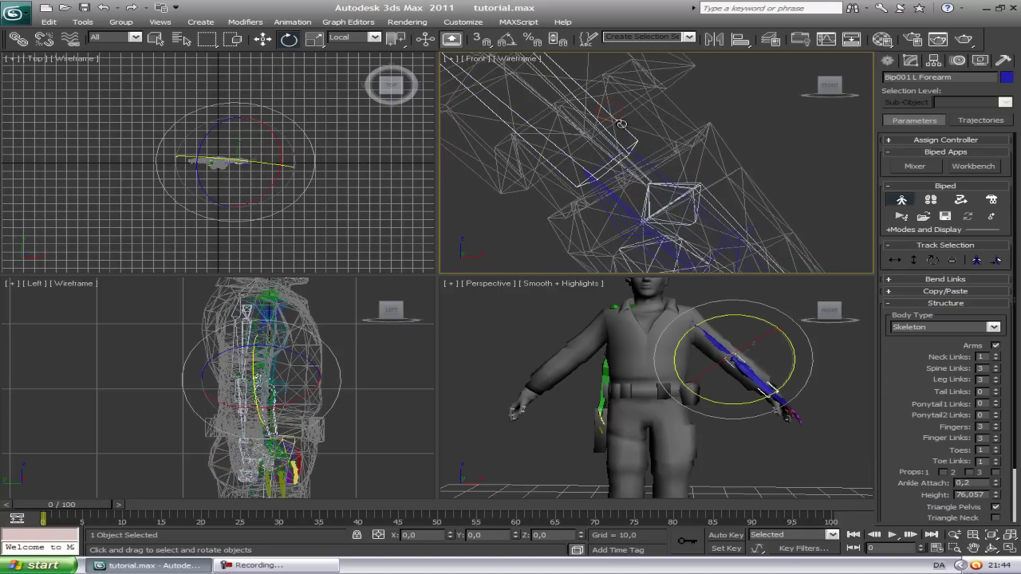
key(r)
middle_drag(795, 359, 777, 357)
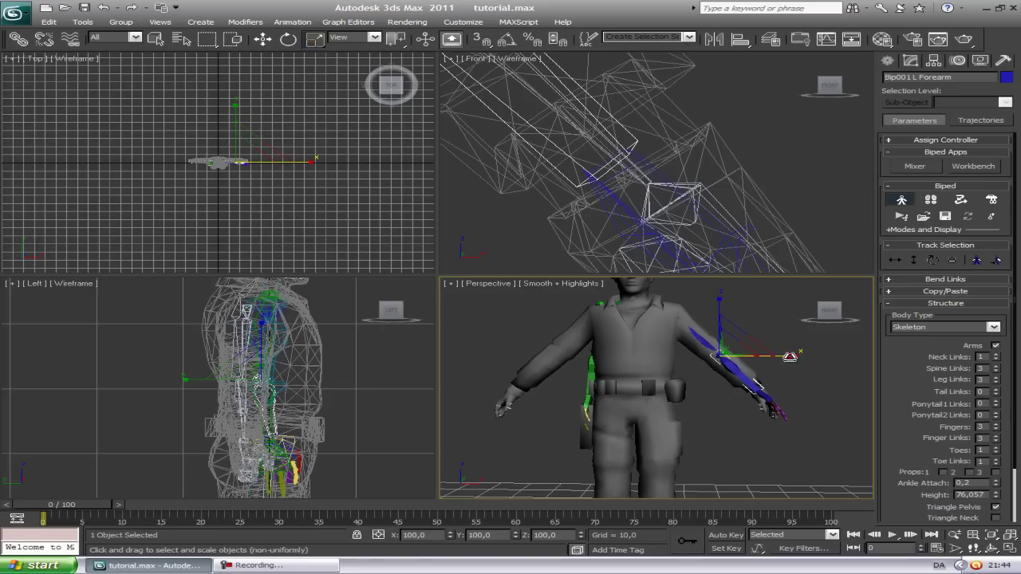
drag(788, 356, 794, 351)
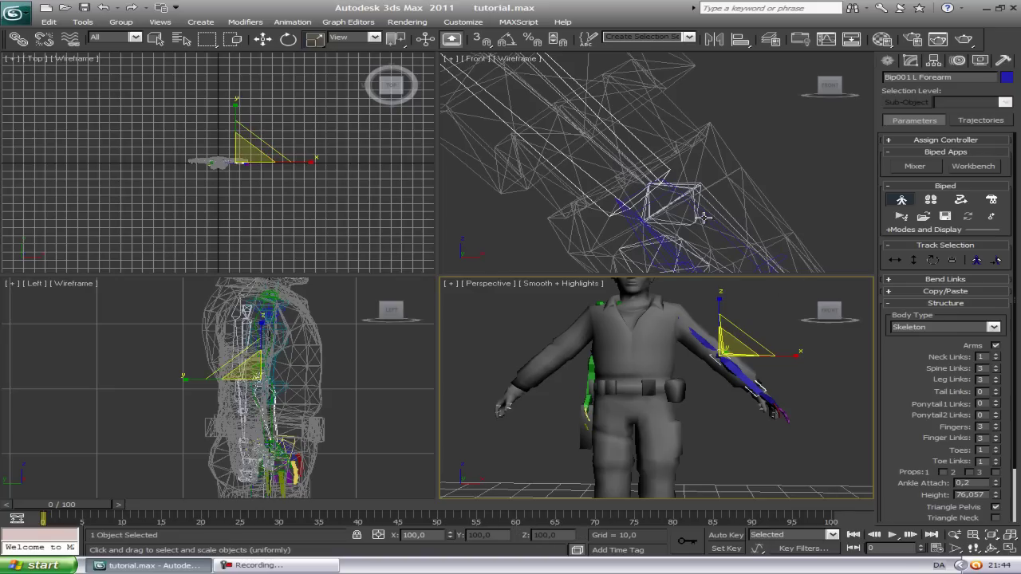
Move the biped's left hand in the front view onto the character's wrist joint, to about X 23.74 and Z 42.265.
click(710, 218)
key(w)
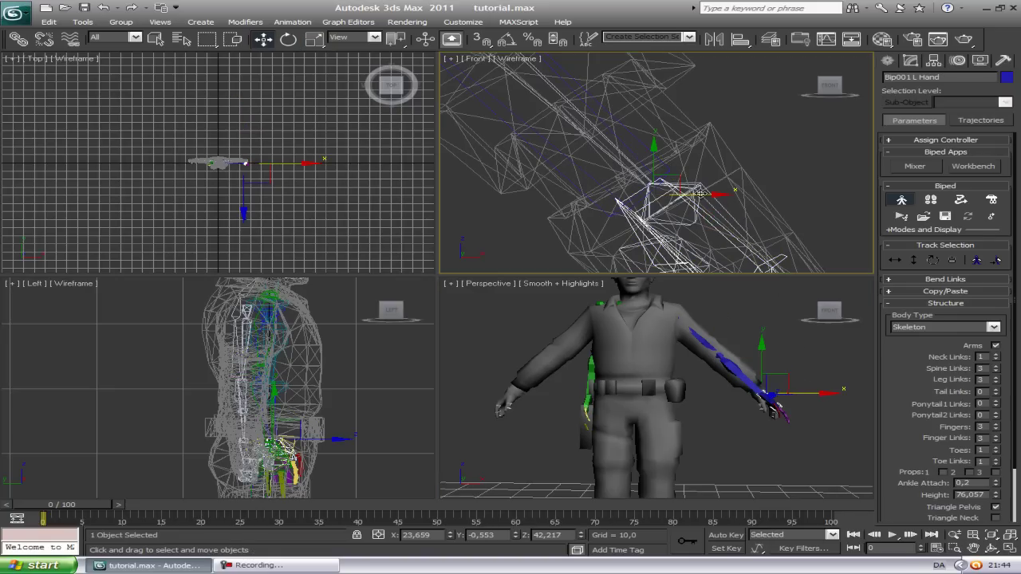
drag(666, 178, 671, 176)
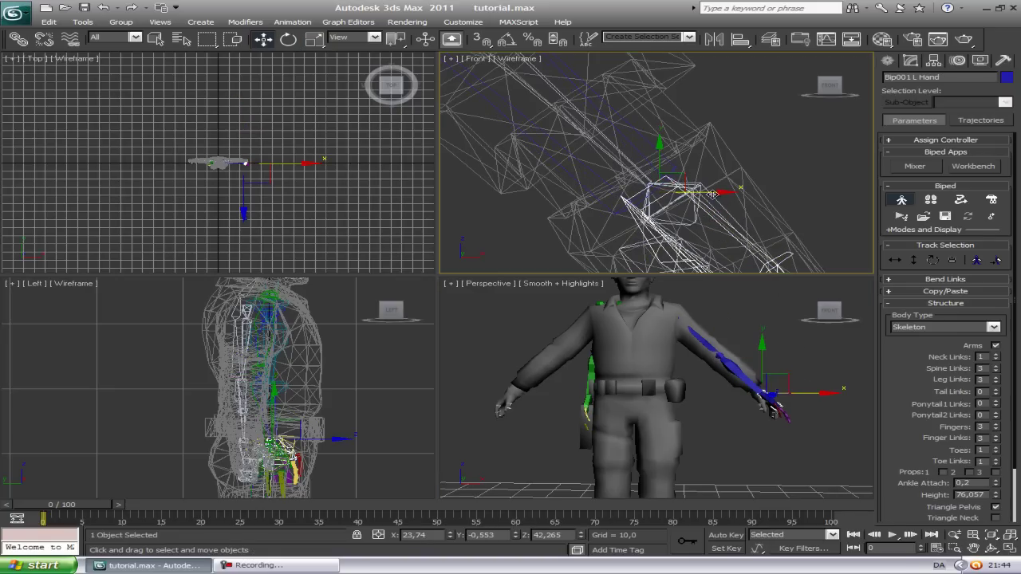
Display the perspective view in wireframe with a side-on close-up of the biped's left hand.
alt+middle_drag(682, 359, 674, 325)
scroll(720, 374, up, 3)
scroll(686, 346, up, 2)
scroll(674, 324, down, 3)
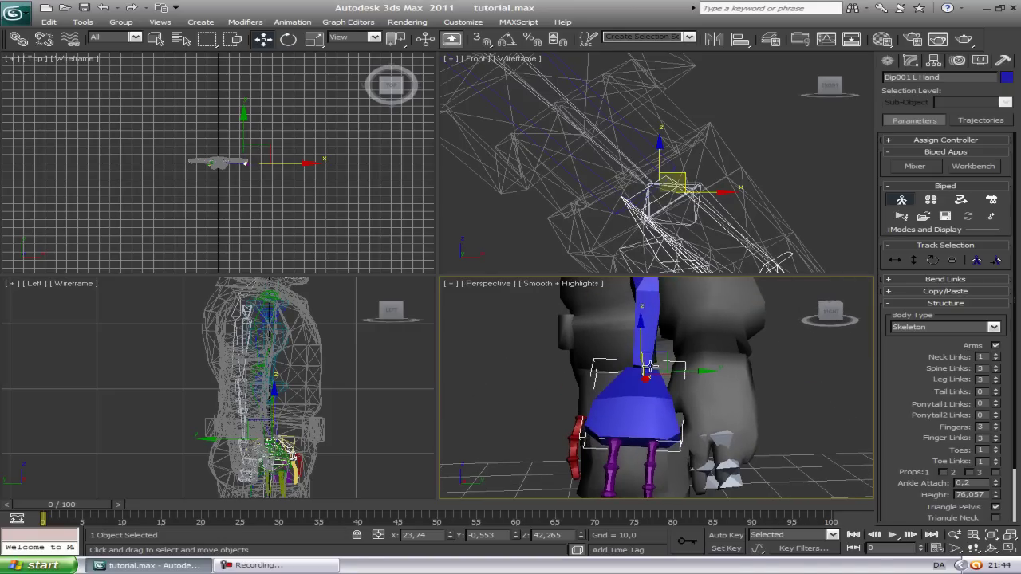
key(F3)
Try to move the biped's left hand and forearm backward along Y onto the character's arm bones.
drag(698, 372, 775, 370)
alt+middle_drag(696, 303, 667, 389)
click(652, 384)
drag(681, 370, 707, 368)
middle_drag(687, 367, 600, 371)
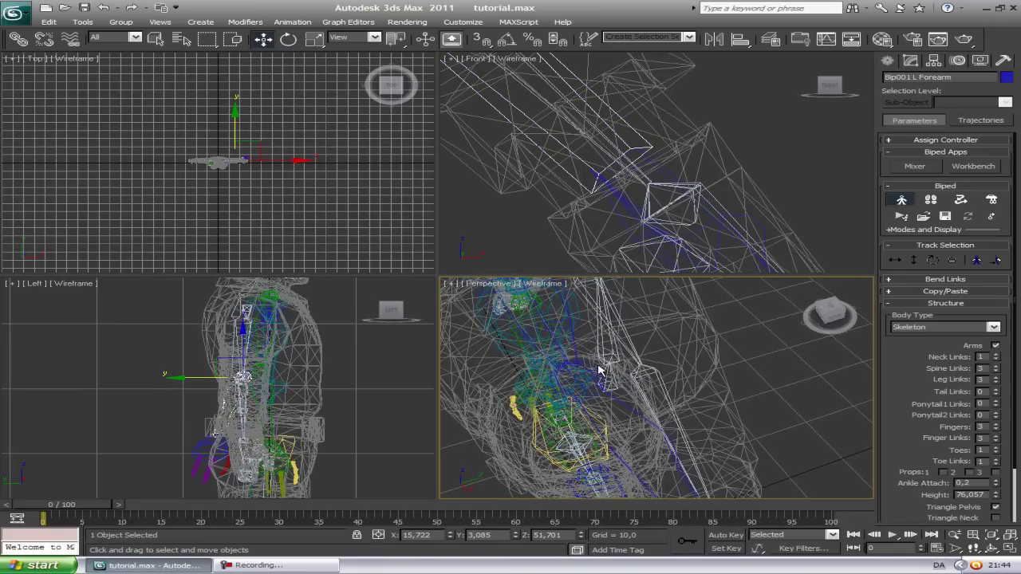
key(Page_Down)
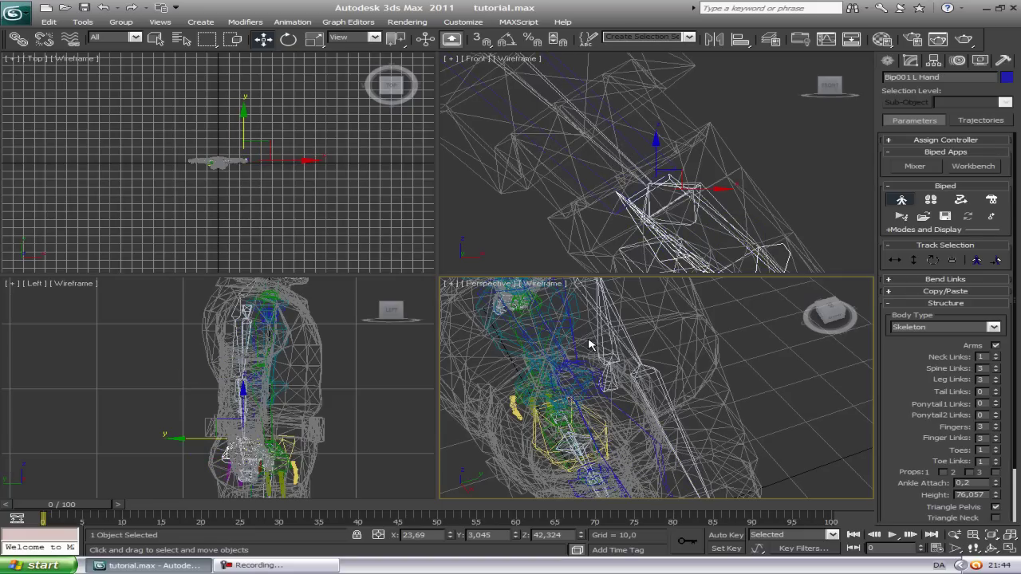
Move the biped's left clavicle backward along Y to about 2.485 so the whole arm lines up with the character's arm bones.
scroll(672, 357, down, 2)
scroll(673, 363, down, 3)
scroll(668, 335, up, 4)
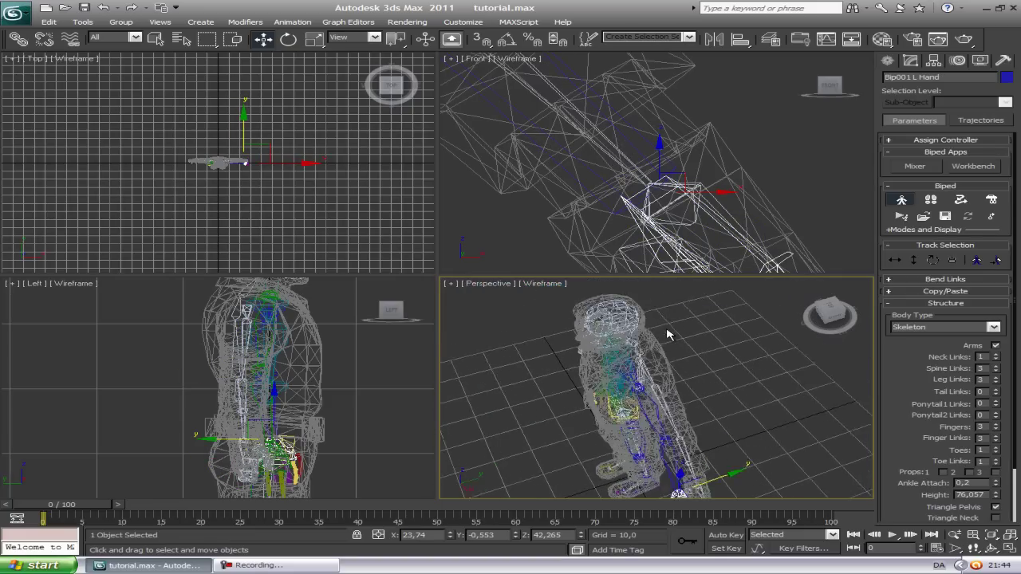
middle_drag(626, 348, 651, 384)
click(586, 341)
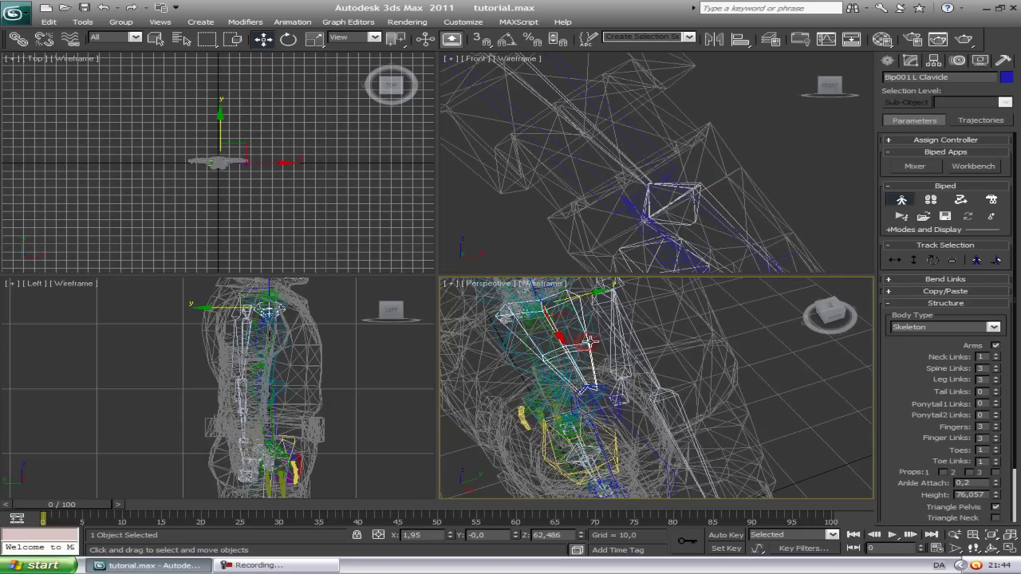
key(F3)
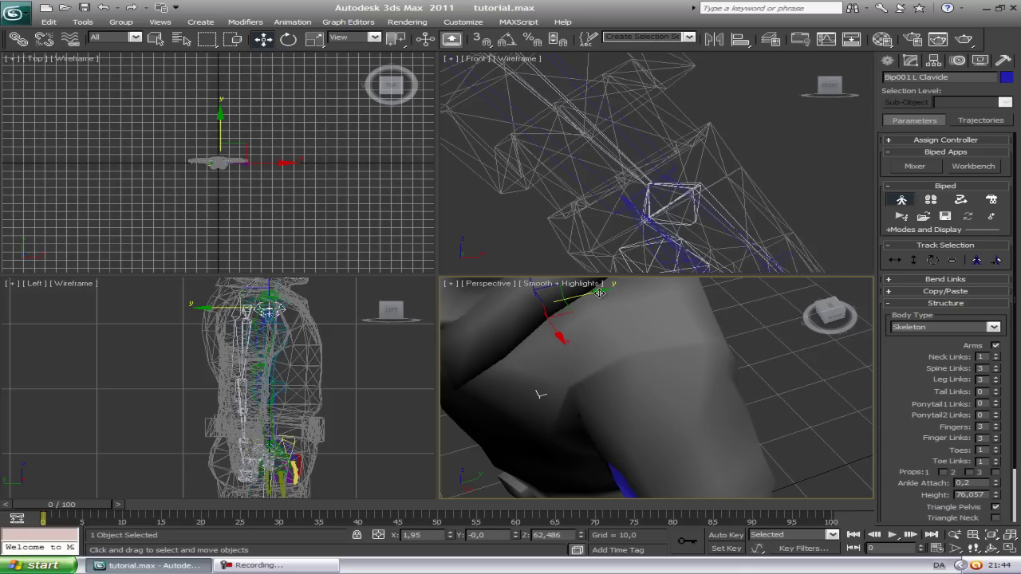
key(F3)
middle_drag(619, 373, 627, 404)
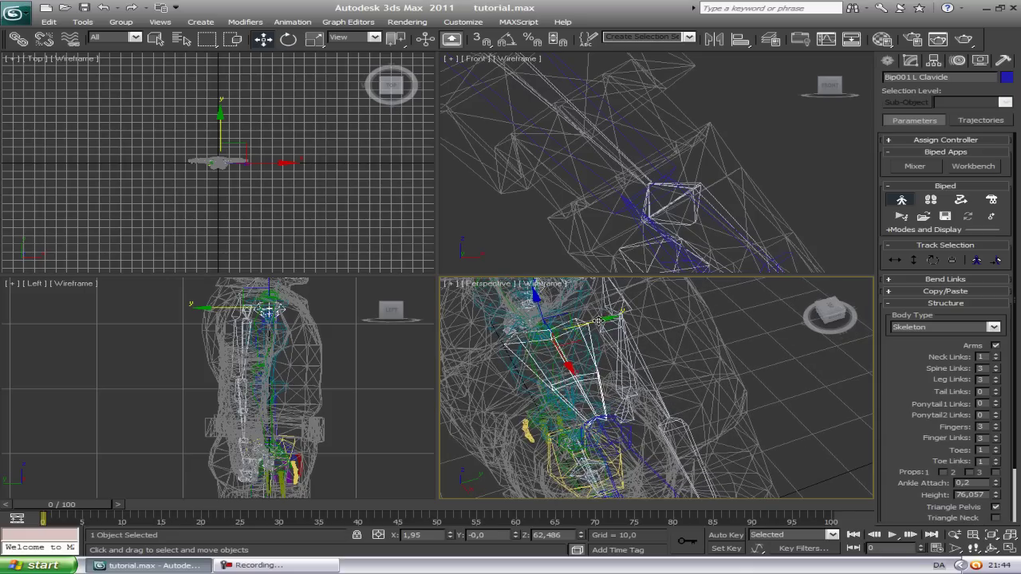
drag(599, 321, 655, 307)
Lengthen the biped's left clavicle very slightly in the front view to bring the upper arm closer to the shoulder joint.
middle_drag(684, 403, 643, 385)
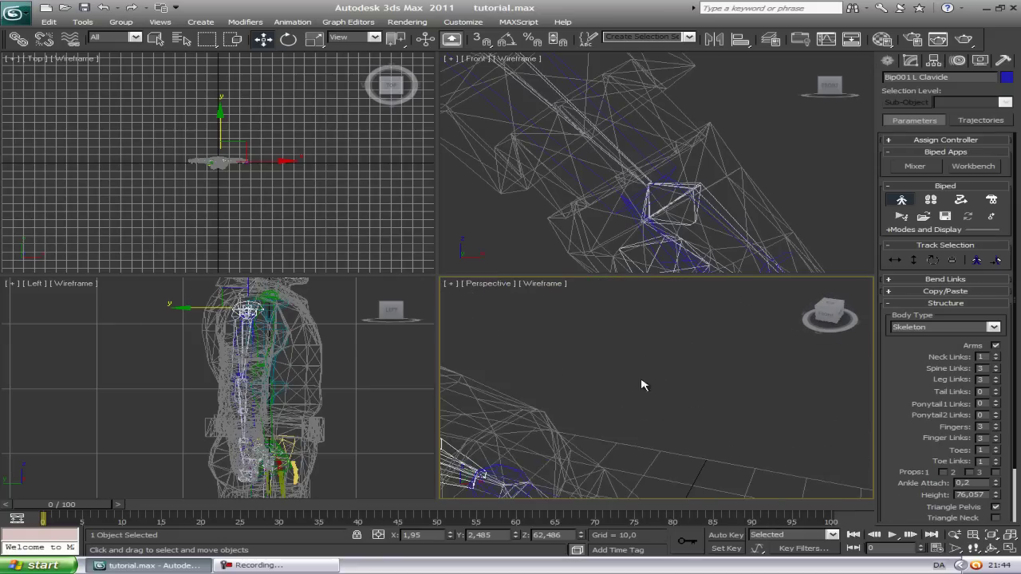
middle_drag(564, 446, 662, 365)
scroll(652, 226, down, 5)
middle_drag(567, 152, 706, 230)
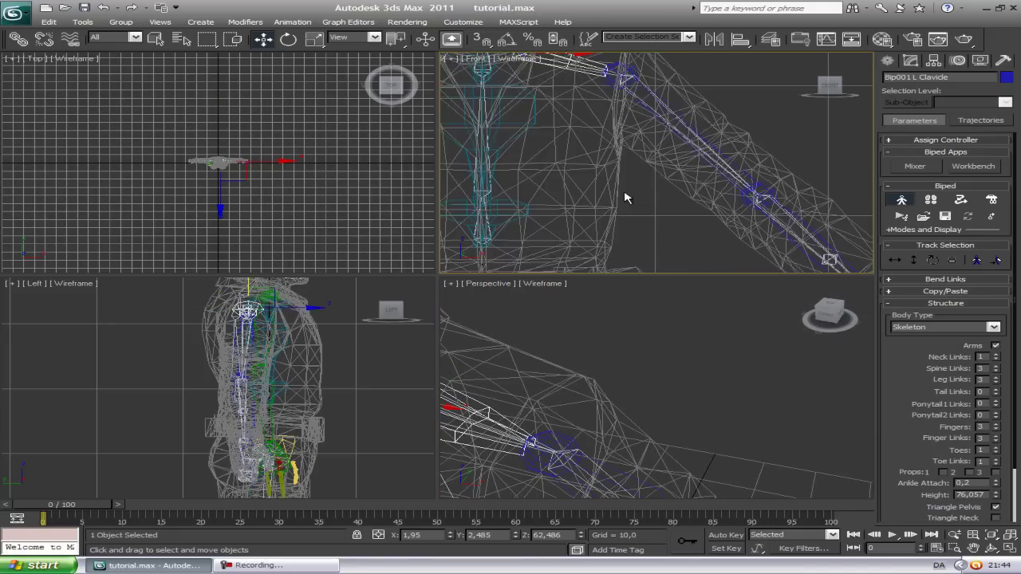
middle_drag(630, 203, 687, 300)
scroll(665, 190, up, 4)
key(r)
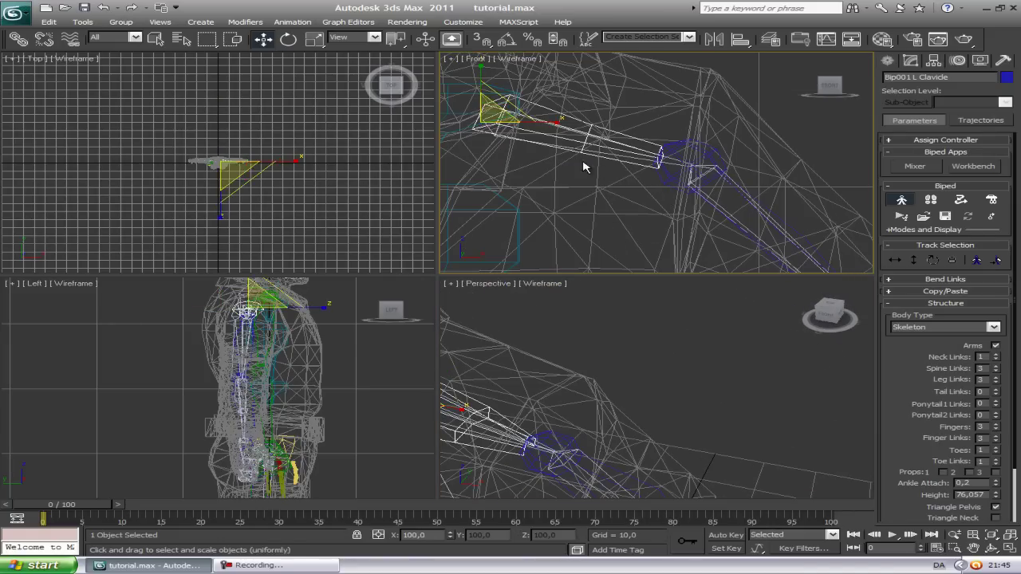
drag(540, 120, 543, 122)
Move the biped's left hand along Y onto the character's wrist joint, to about X 23.857, Y 2.875 and Z 42.237.
scroll(599, 417, down, 5)
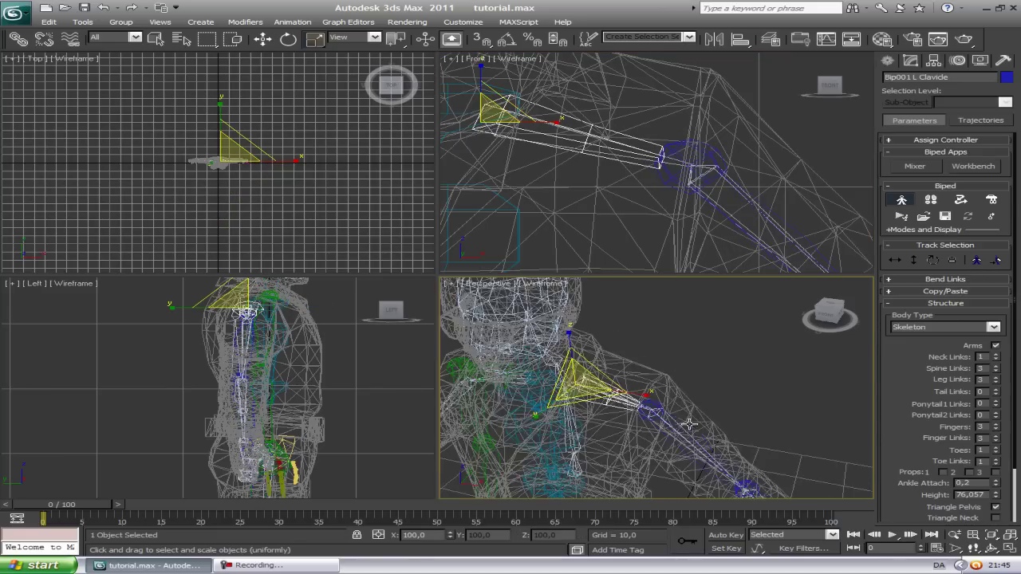
middle_drag(718, 489, 661, 249)
click(655, 292)
key(e)
alt+middle_drag(663, 399, 696, 393)
click(699, 395)
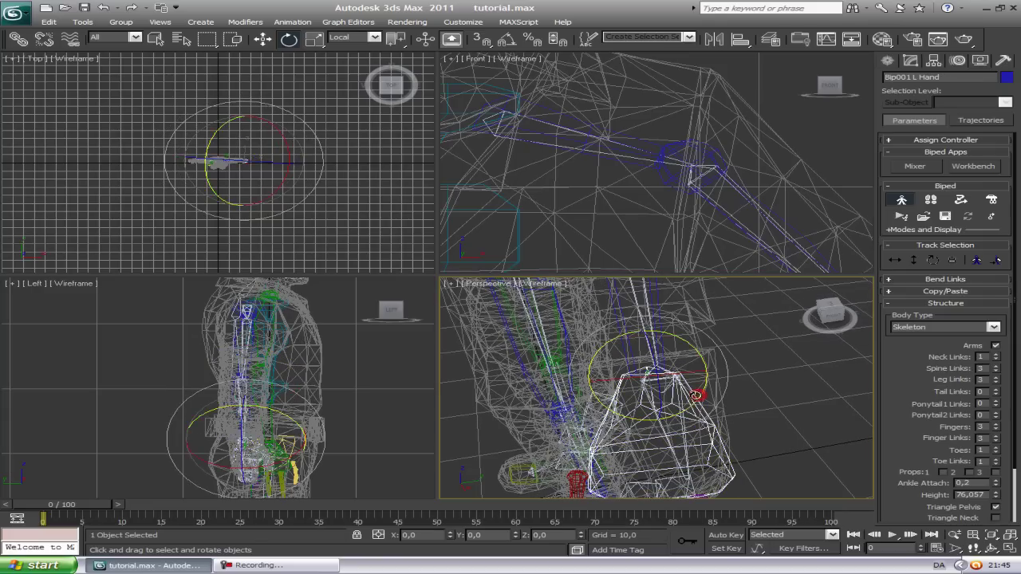
key(w)
drag(702, 369, 709, 367)
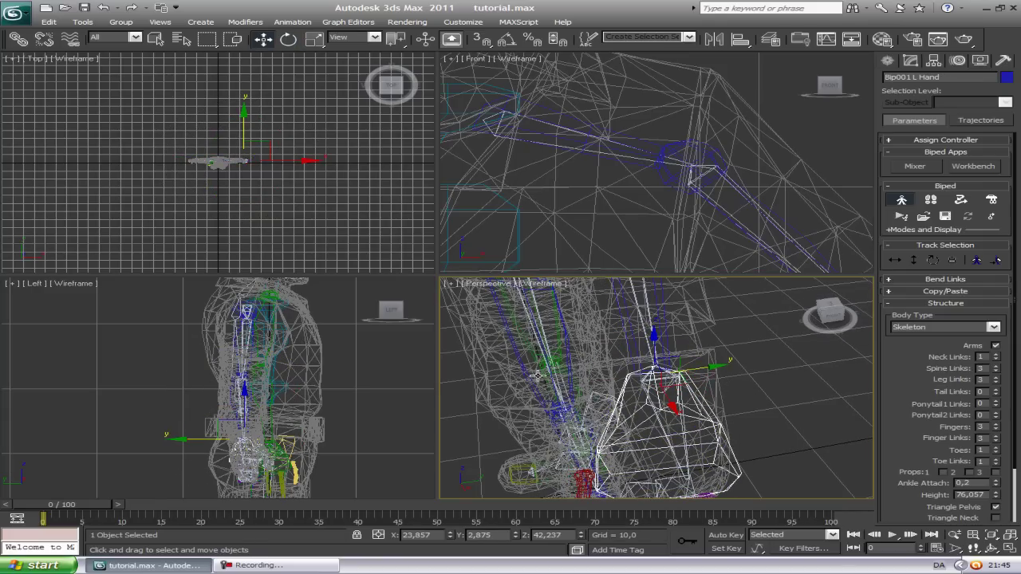
Move the biped's left thumb base along X and Z toward the character's thumb, to about X 23.689 and Z 41.661.
alt+middle_drag(609, 370, 614, 323)
scroll(657, 388, down, 5)
scroll(704, 404, up, 5)
click(766, 436)
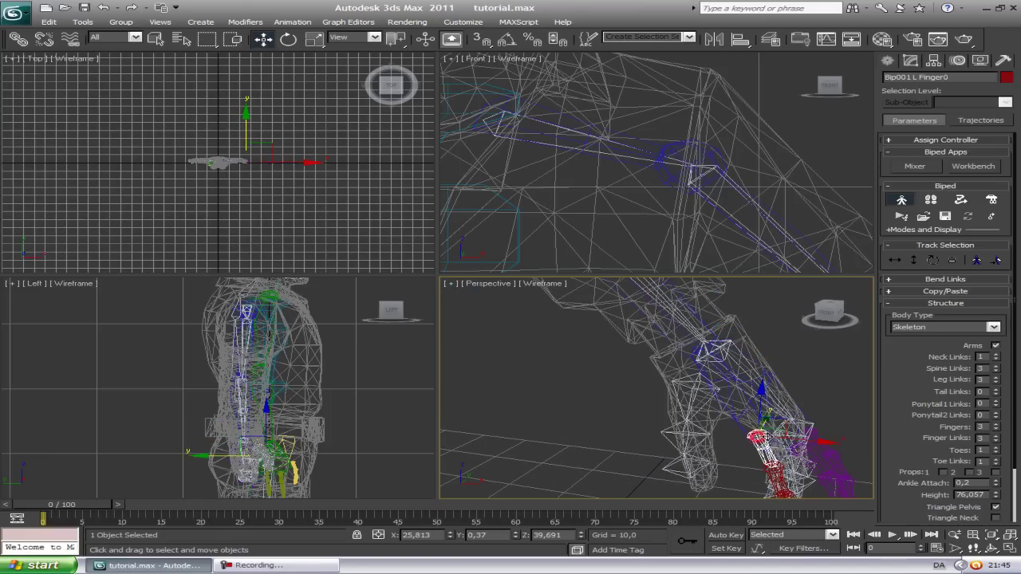
drag(777, 422, 756, 369)
mouse_move(757, 370)
alt+middle_down()
mouse_move(775, 358)
mouse_move(757, 356)
mouse_move(771, 363)
alt+middle_up()
key(F3)
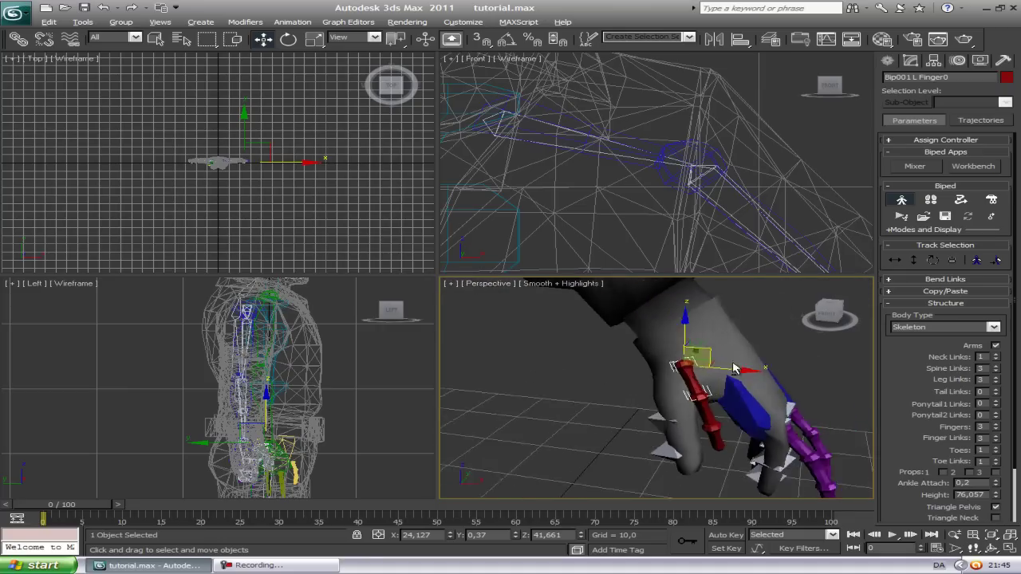
key(z)
drag(686, 367, 672, 367)
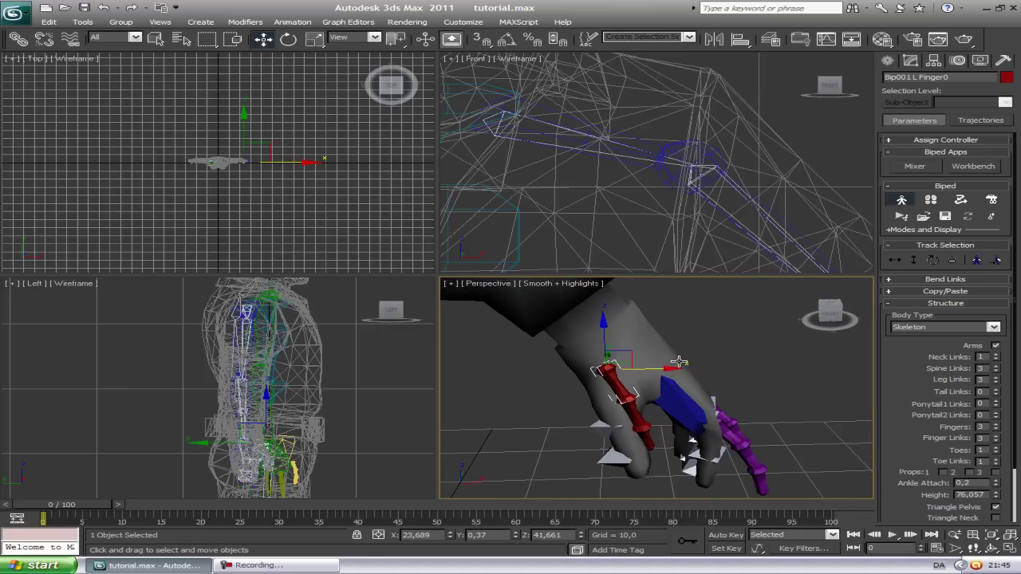
Move the biped's left thumb base along Y into the character's hand mesh and lower it slightly along Z.
alt+middle_drag(677, 366, 634, 374)
middle_drag(822, 345, 630, 355)
alt+middle_drag(630, 355, 581, 367)
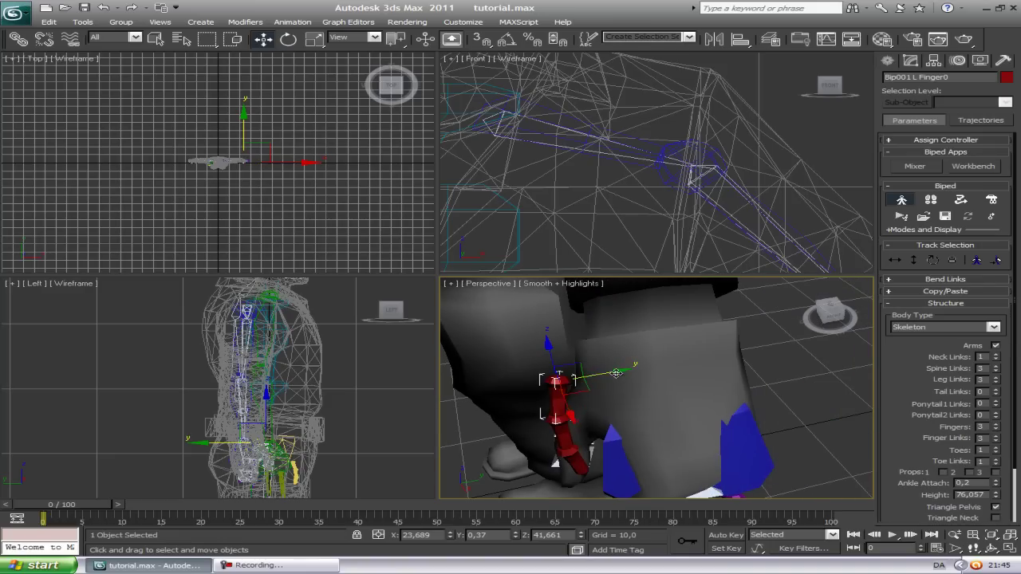
drag(619, 373, 650, 374)
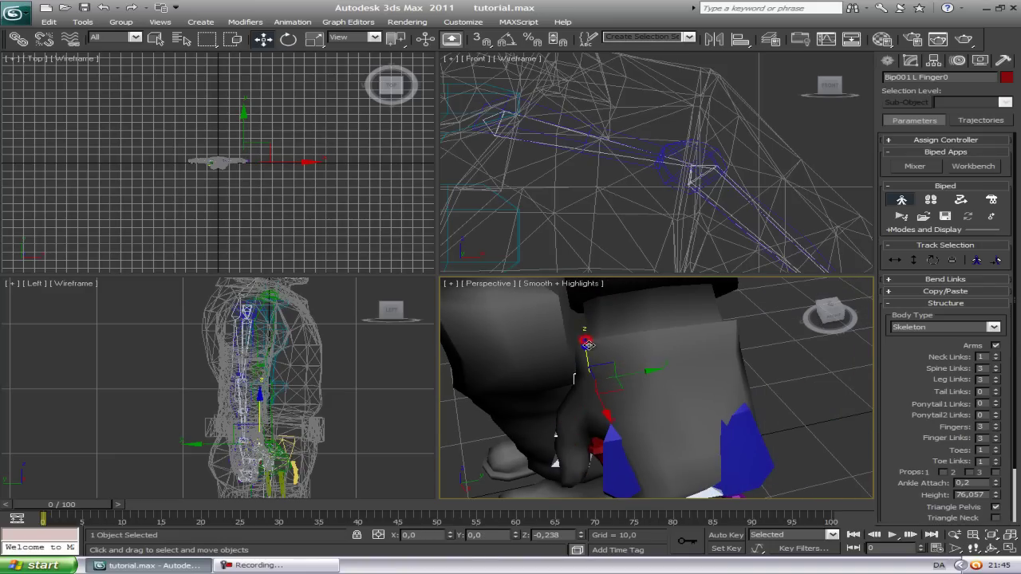
alt+middle_drag(554, 367, 583, 403)
Return the perspective view to wireframe and select the biped's left thumb base for rotating about its local axes.
key(F3)
click(590, 412)
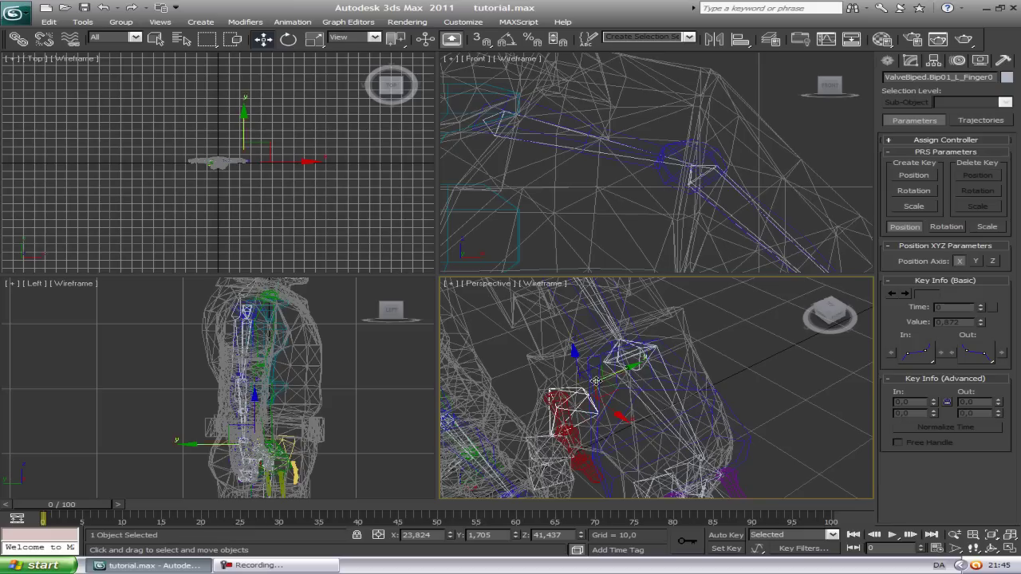
key(e)
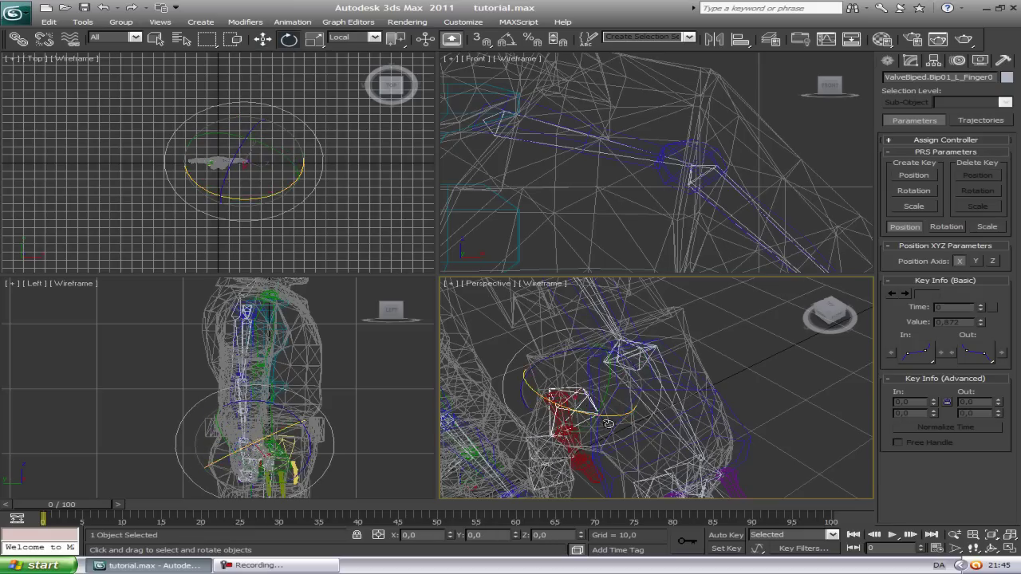
alt+middle_drag(608, 423, 662, 354)
click(662, 355)
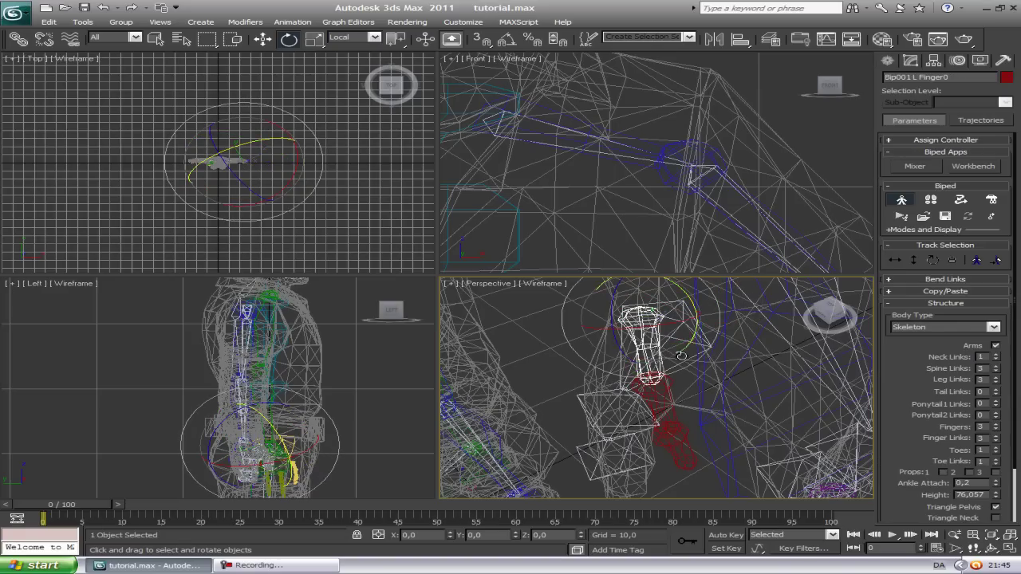